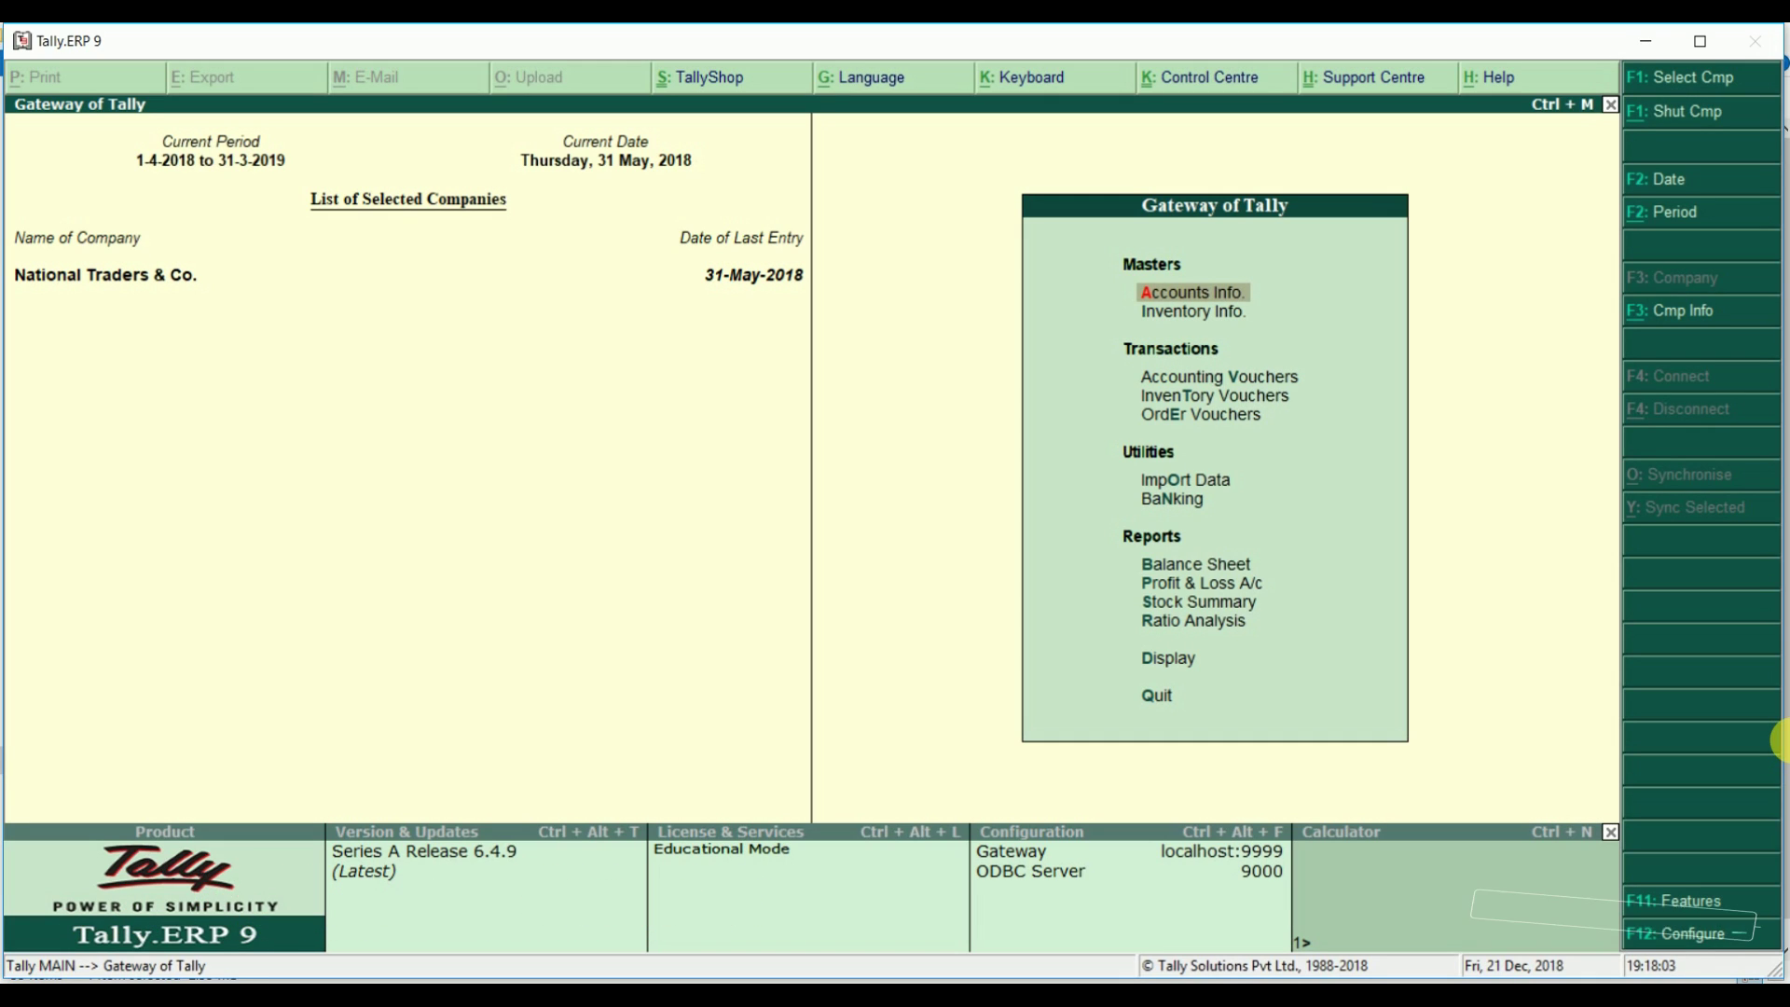
# - Enable sales order processing in the company's inventory features, keep all other settings, and save the changes
pyautogui.press('F11')
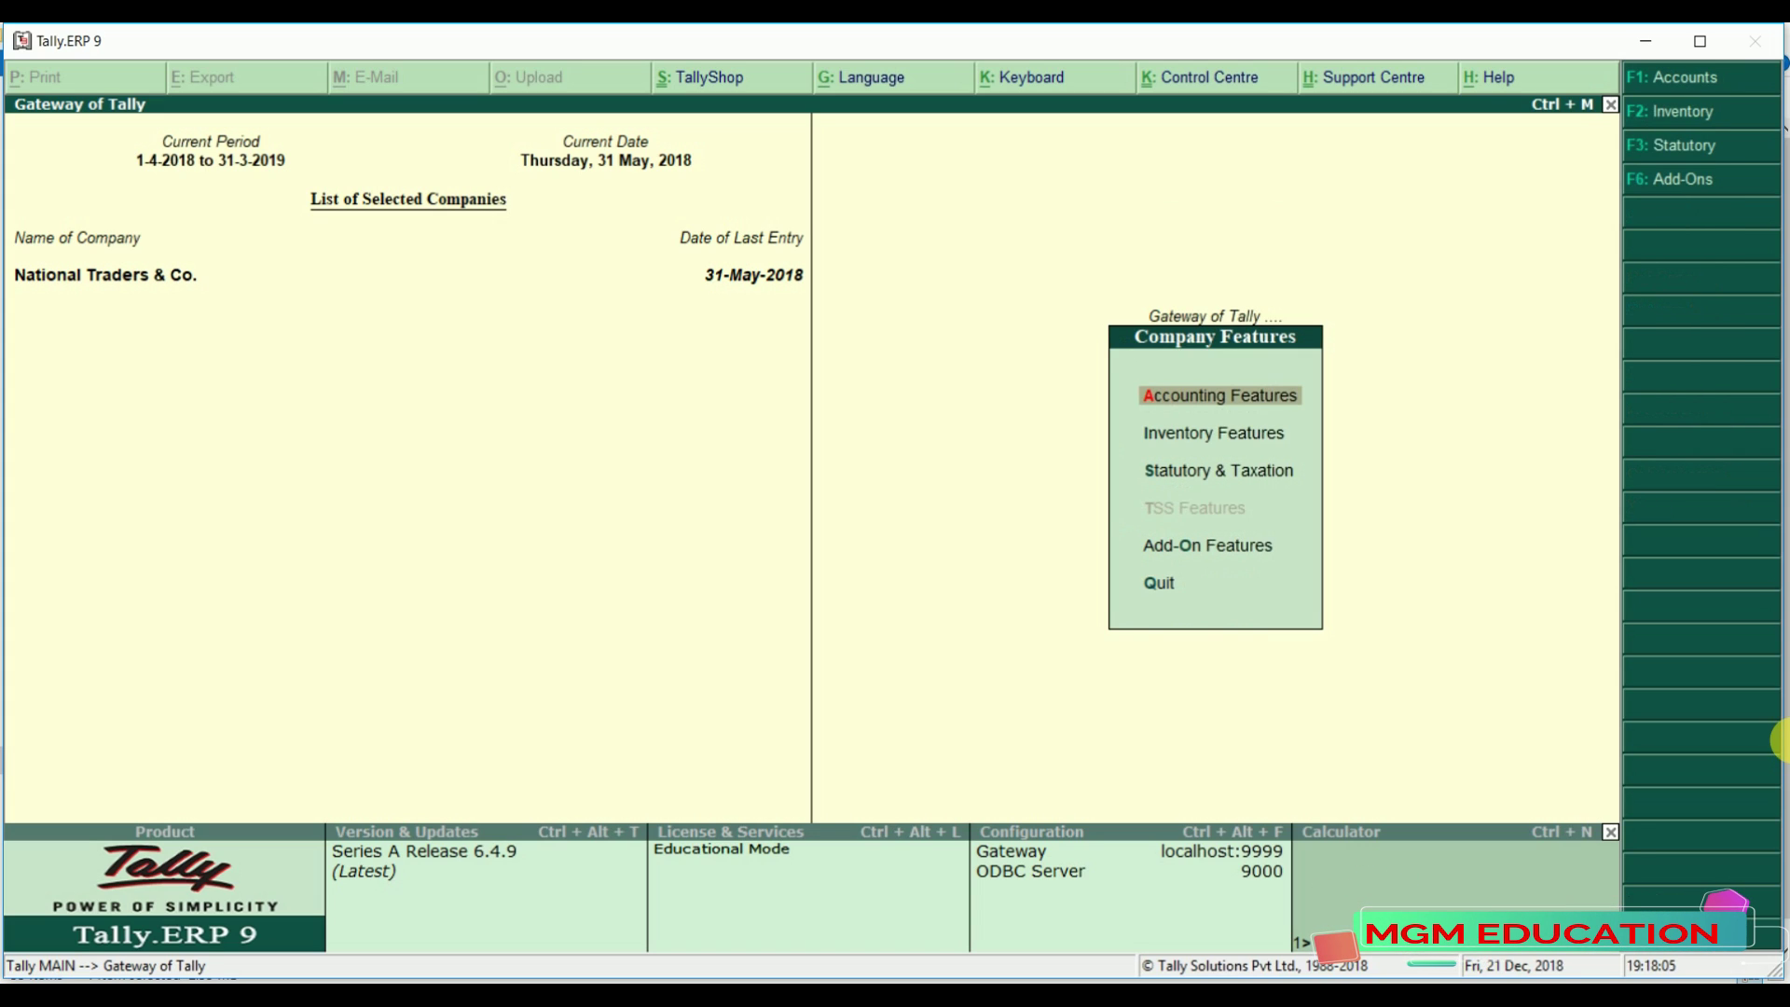
pyautogui.press('Down')
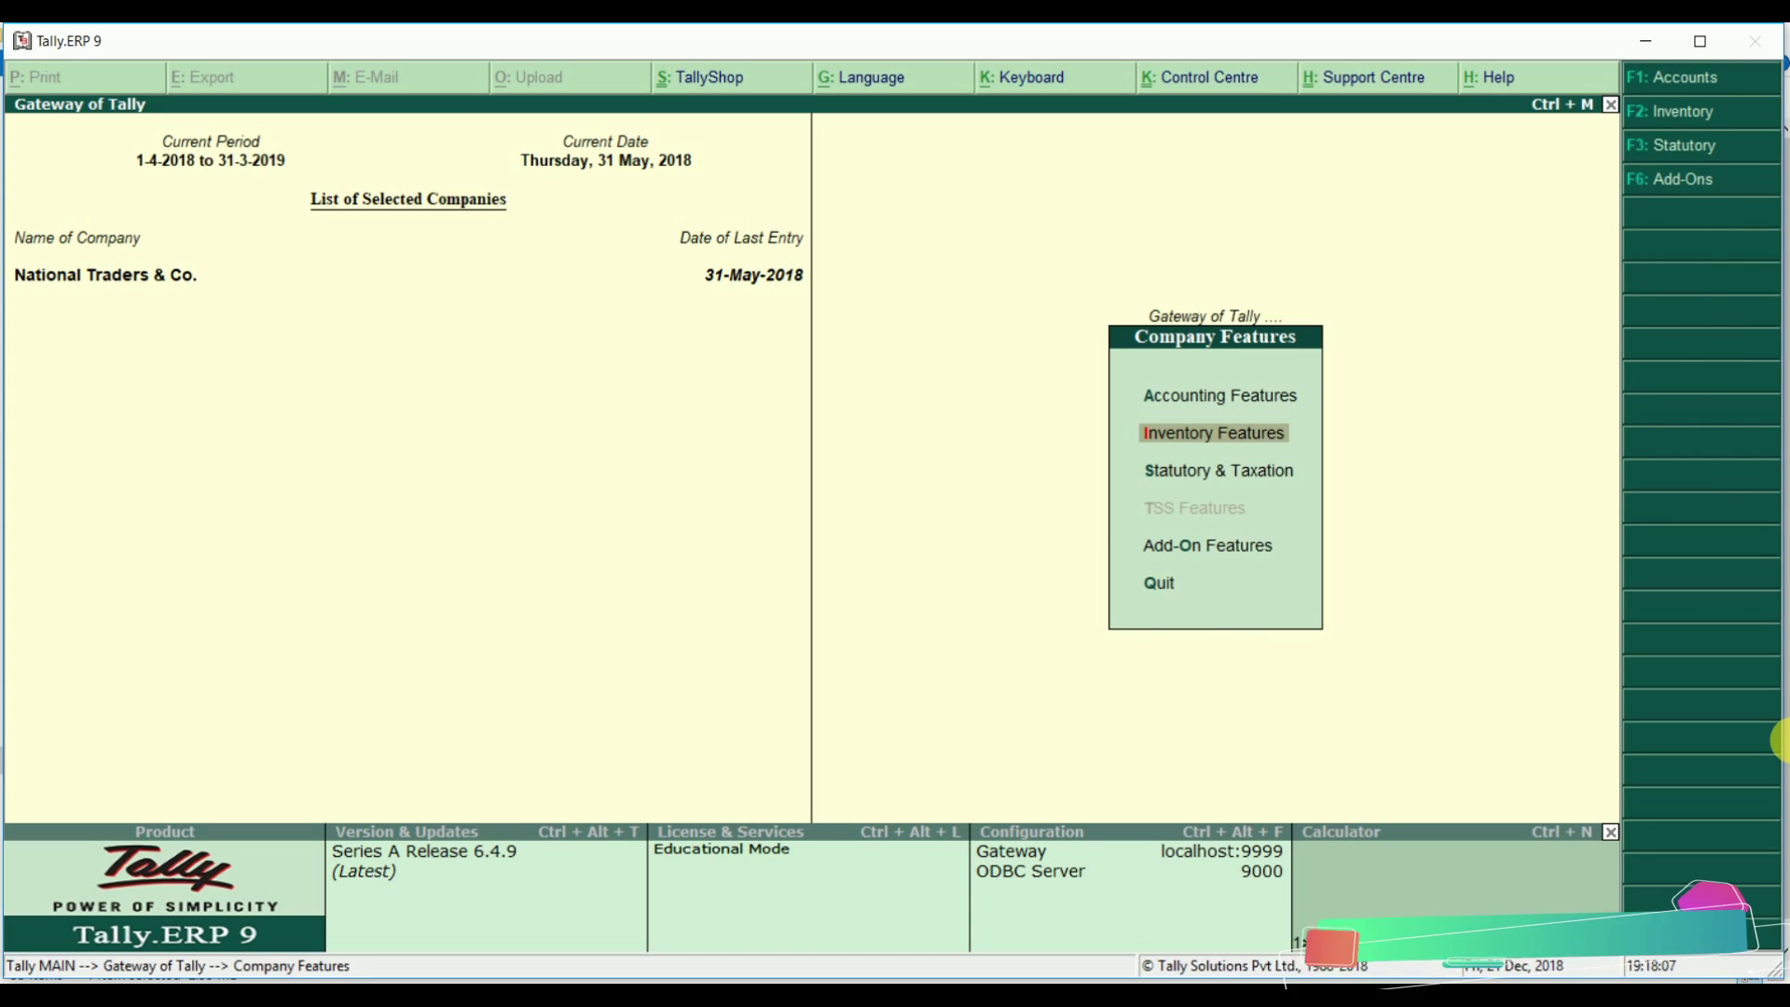
pyautogui.press('Return')
pyautogui.press('Down')
pyautogui.press('Down')
pyautogui.press('Down')
pyautogui.press('Down')
pyautogui.press('Down')
pyautogui.press('Down')
pyautogui.press('Down')
pyautogui.press('Down')
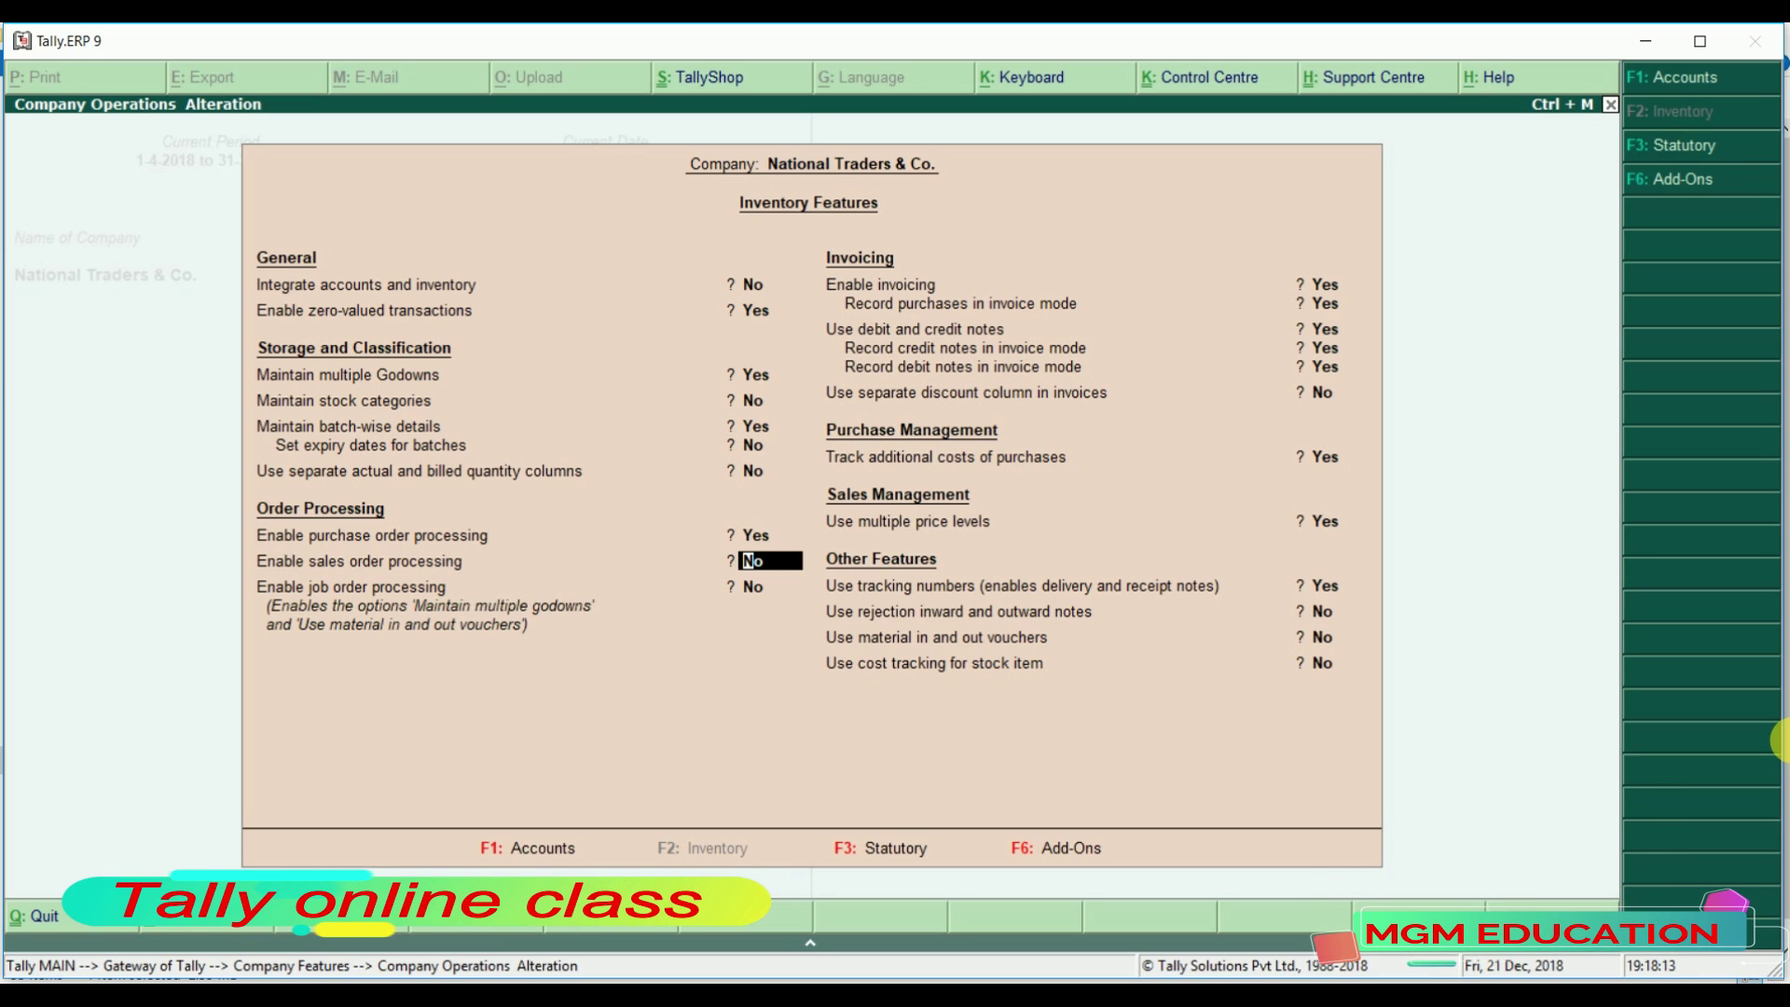
pyautogui.press('y')
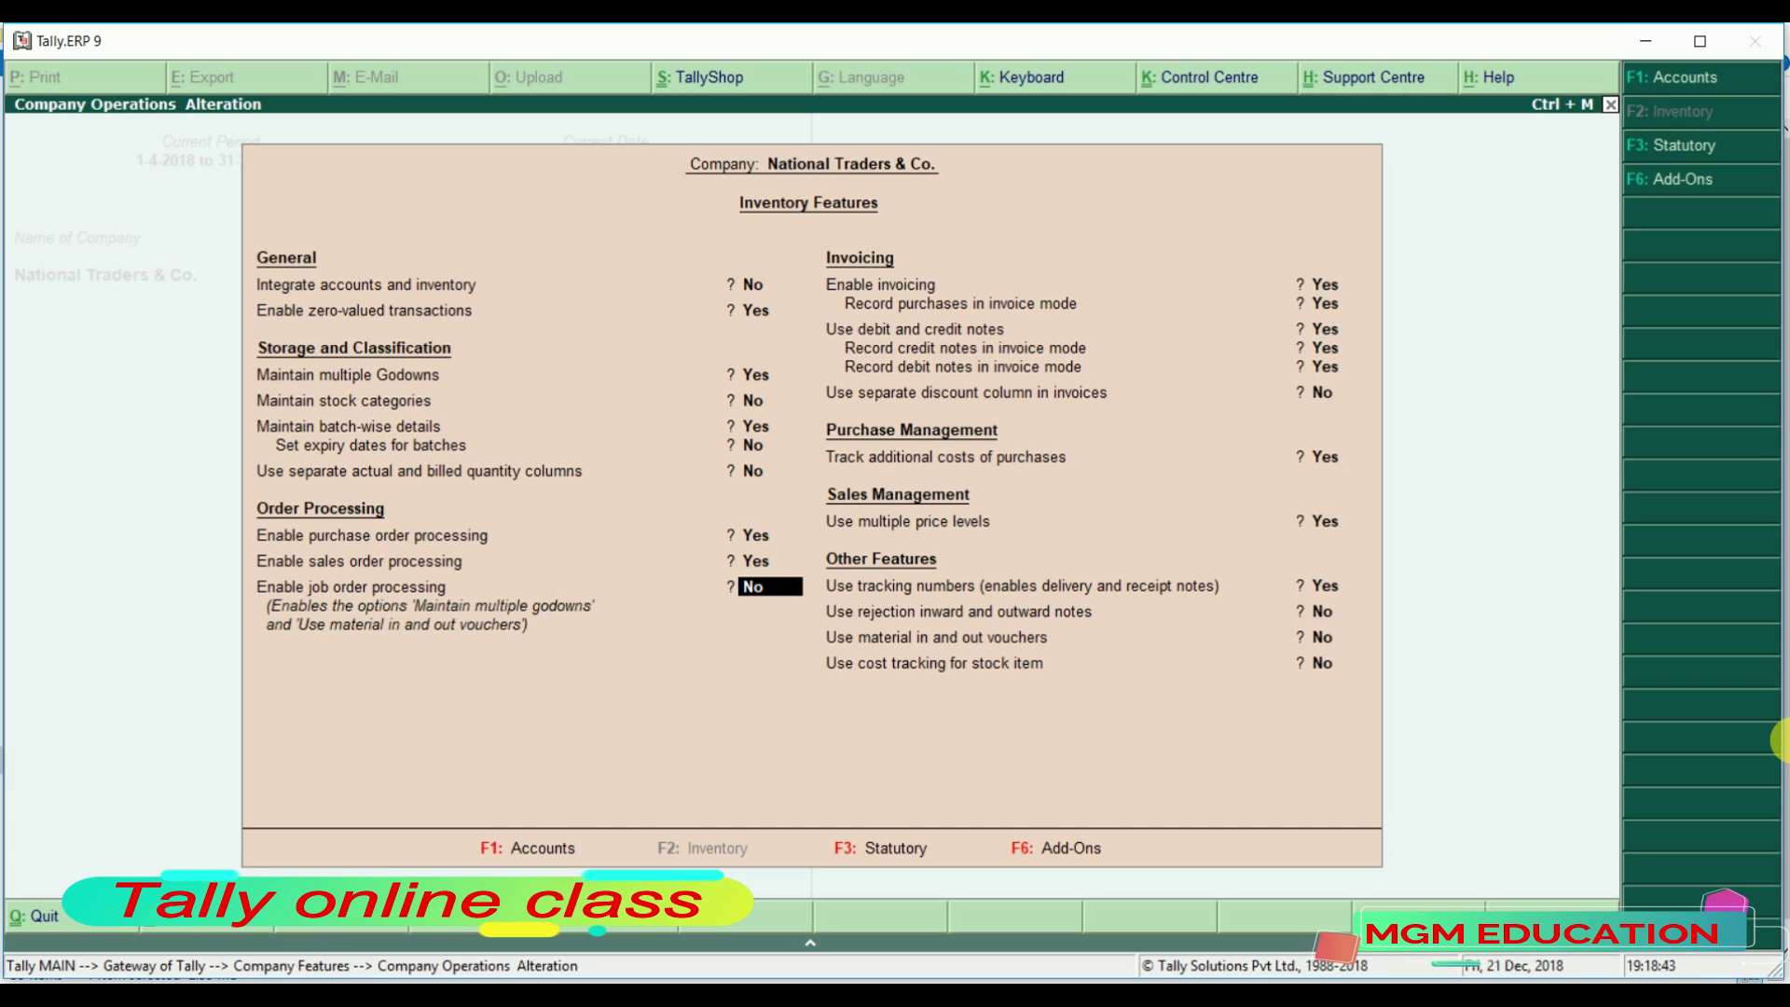
pyautogui.press('Return')
pyautogui.press('Return')
pyautogui.press('Return')
pyautogui.press('Return')
pyautogui.press('Return')
pyautogui.press('Return')
pyautogui.press('Return')
pyautogui.press('Return')
pyautogui.press('Return')
pyautogui.press('Return')
pyautogui.press('Return')
pyautogui.press('Return')
pyautogui.press('Return')
pyautogui.press('Return')
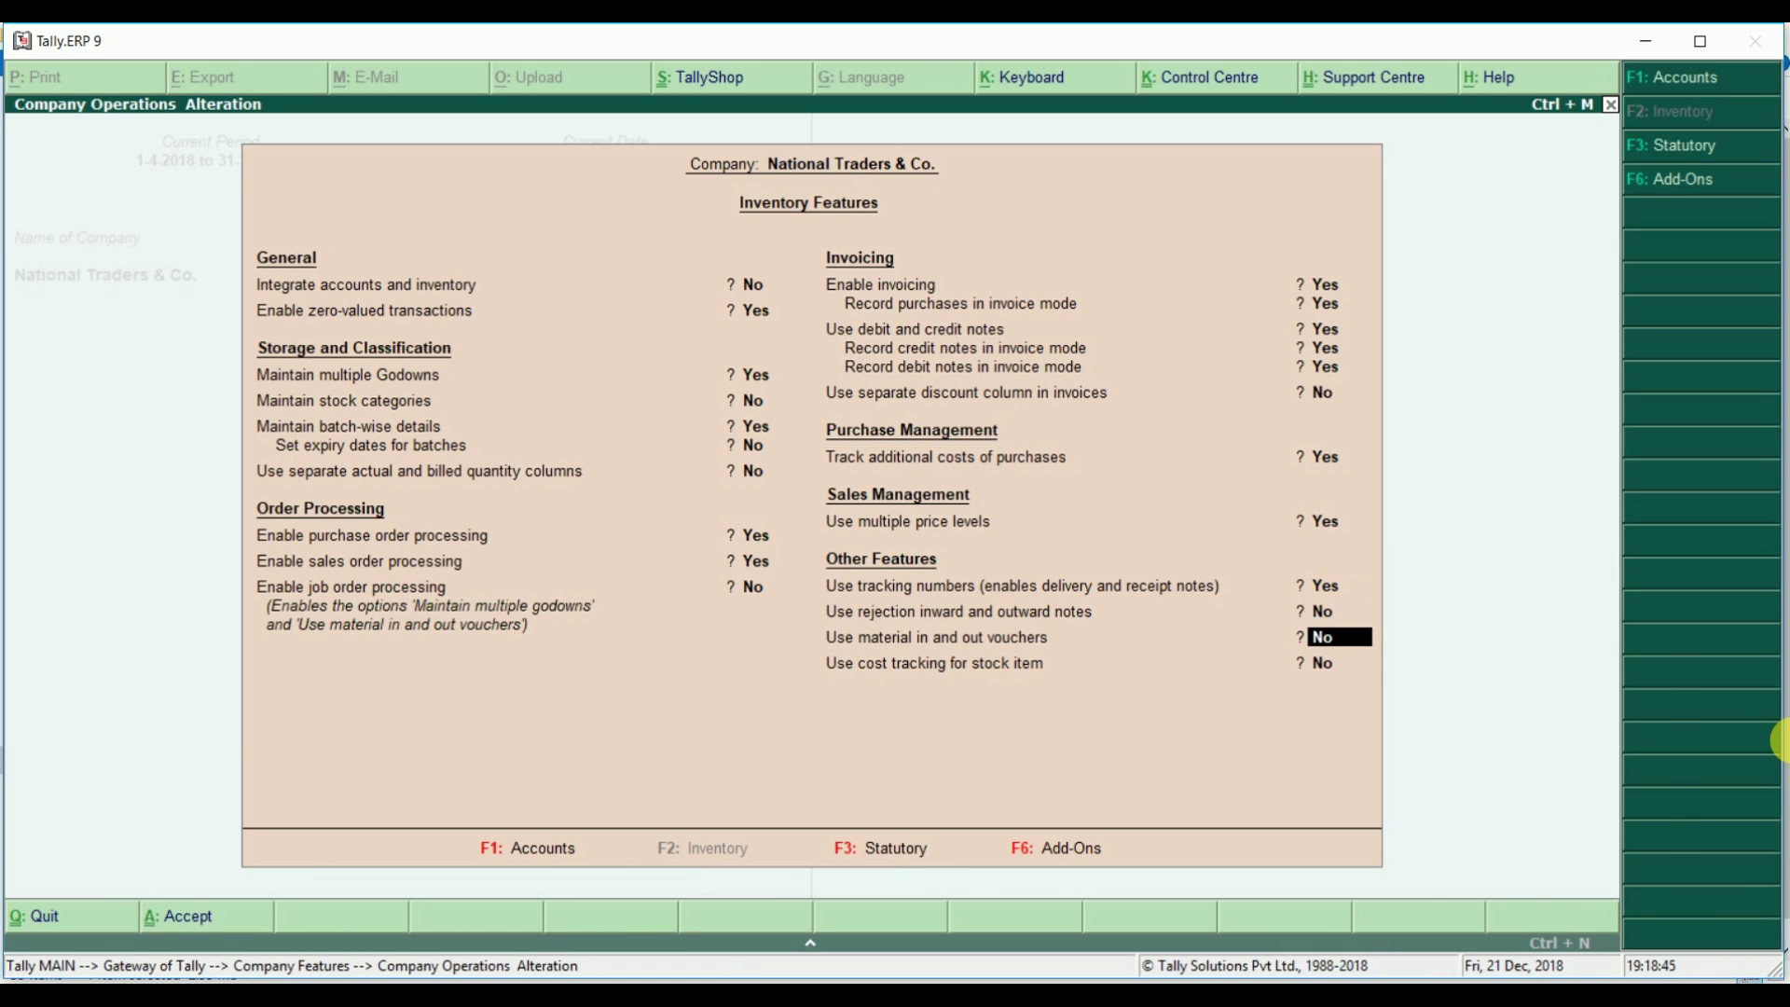
pyautogui.press('Return')
pyautogui.press('Return')
pyautogui.press('Return')
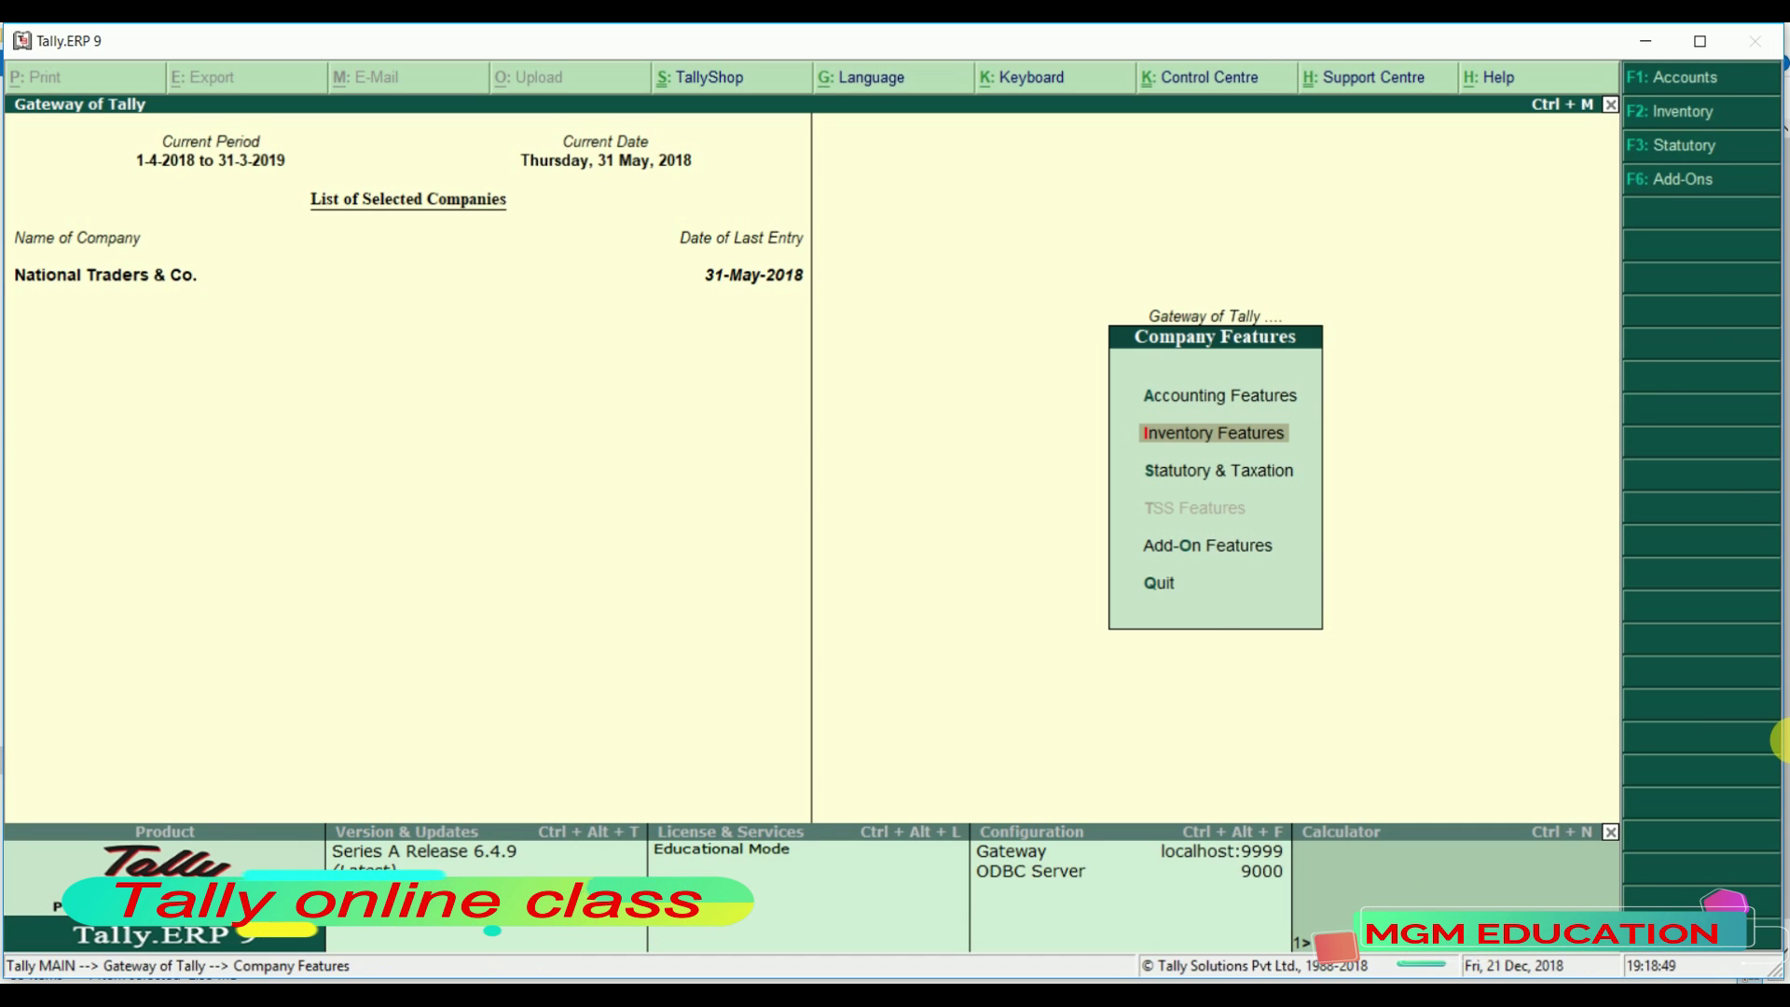
pyautogui.press('Escape')
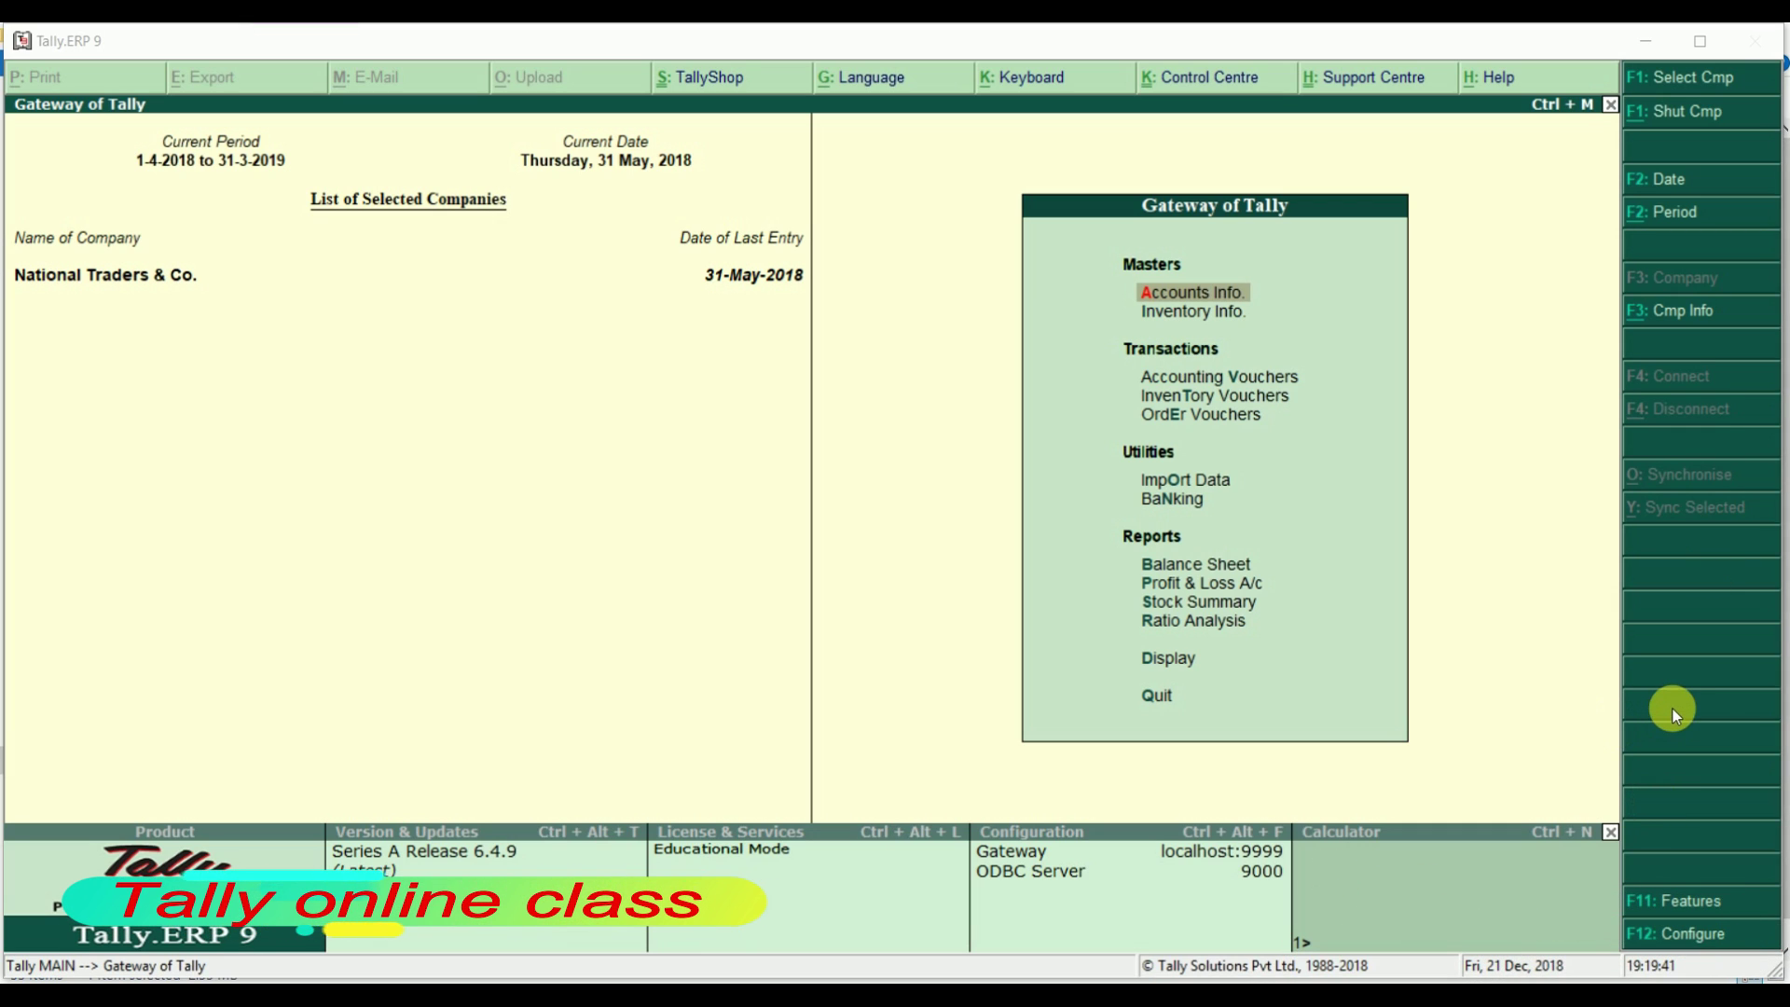
# - Open the Stock Summary report and look through its stock groups
pyautogui.press('Down')
pyautogui.press('Down')
pyautogui.press('Down')
pyautogui.press('Down')
pyautogui.press('Down')
pyautogui.press('Down')
pyautogui.press('Down')
pyautogui.press('Down')
pyautogui.press('Down')
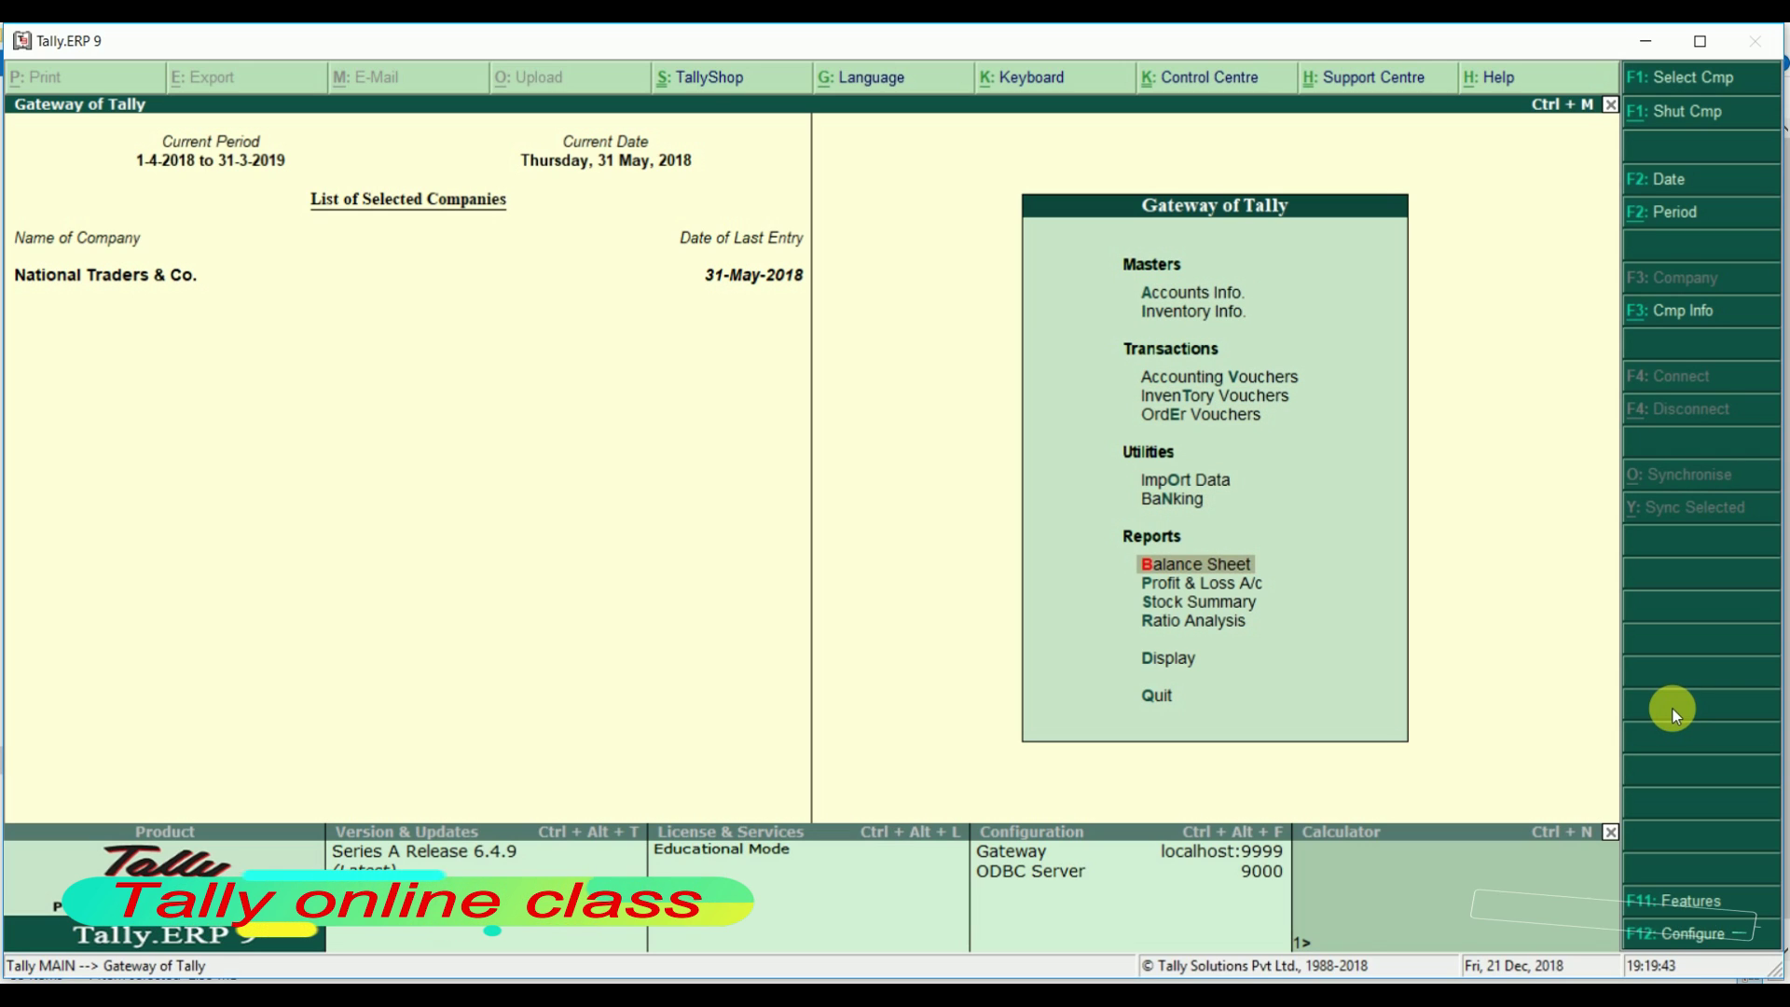
pyautogui.press('Return')
pyautogui.press('Down')
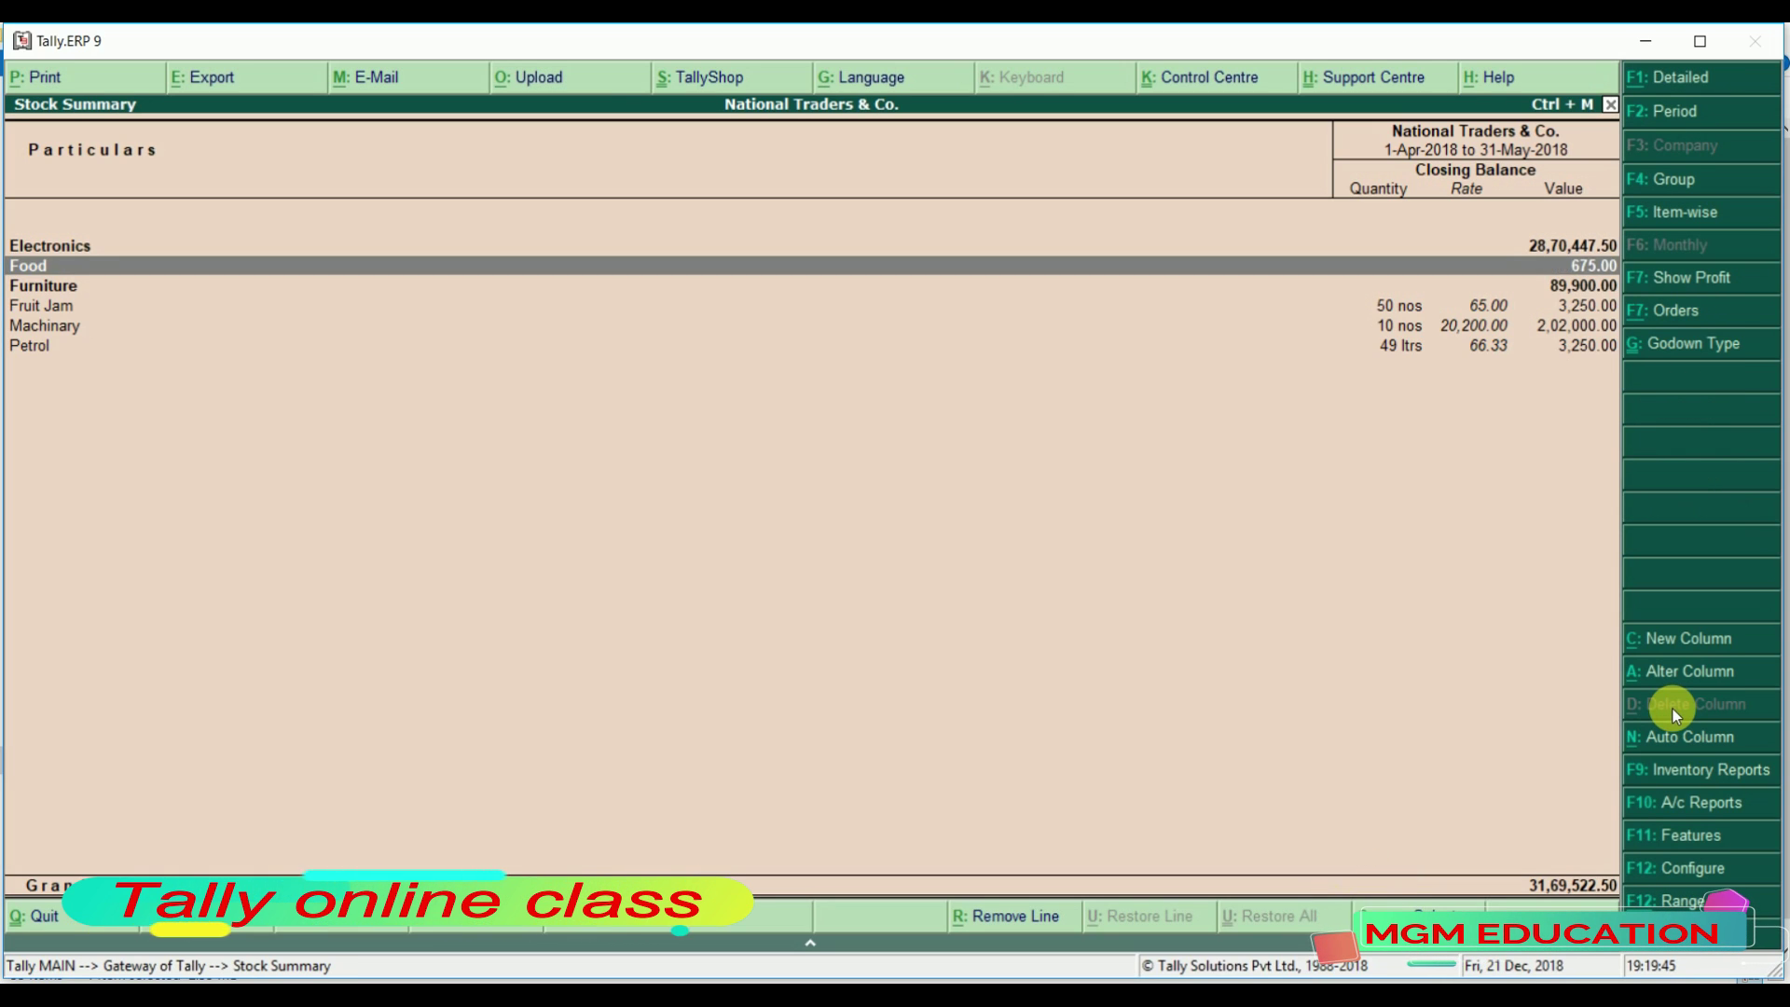
pyautogui.press('Up')
pyautogui.press('Down')
pyautogui.press('Down')
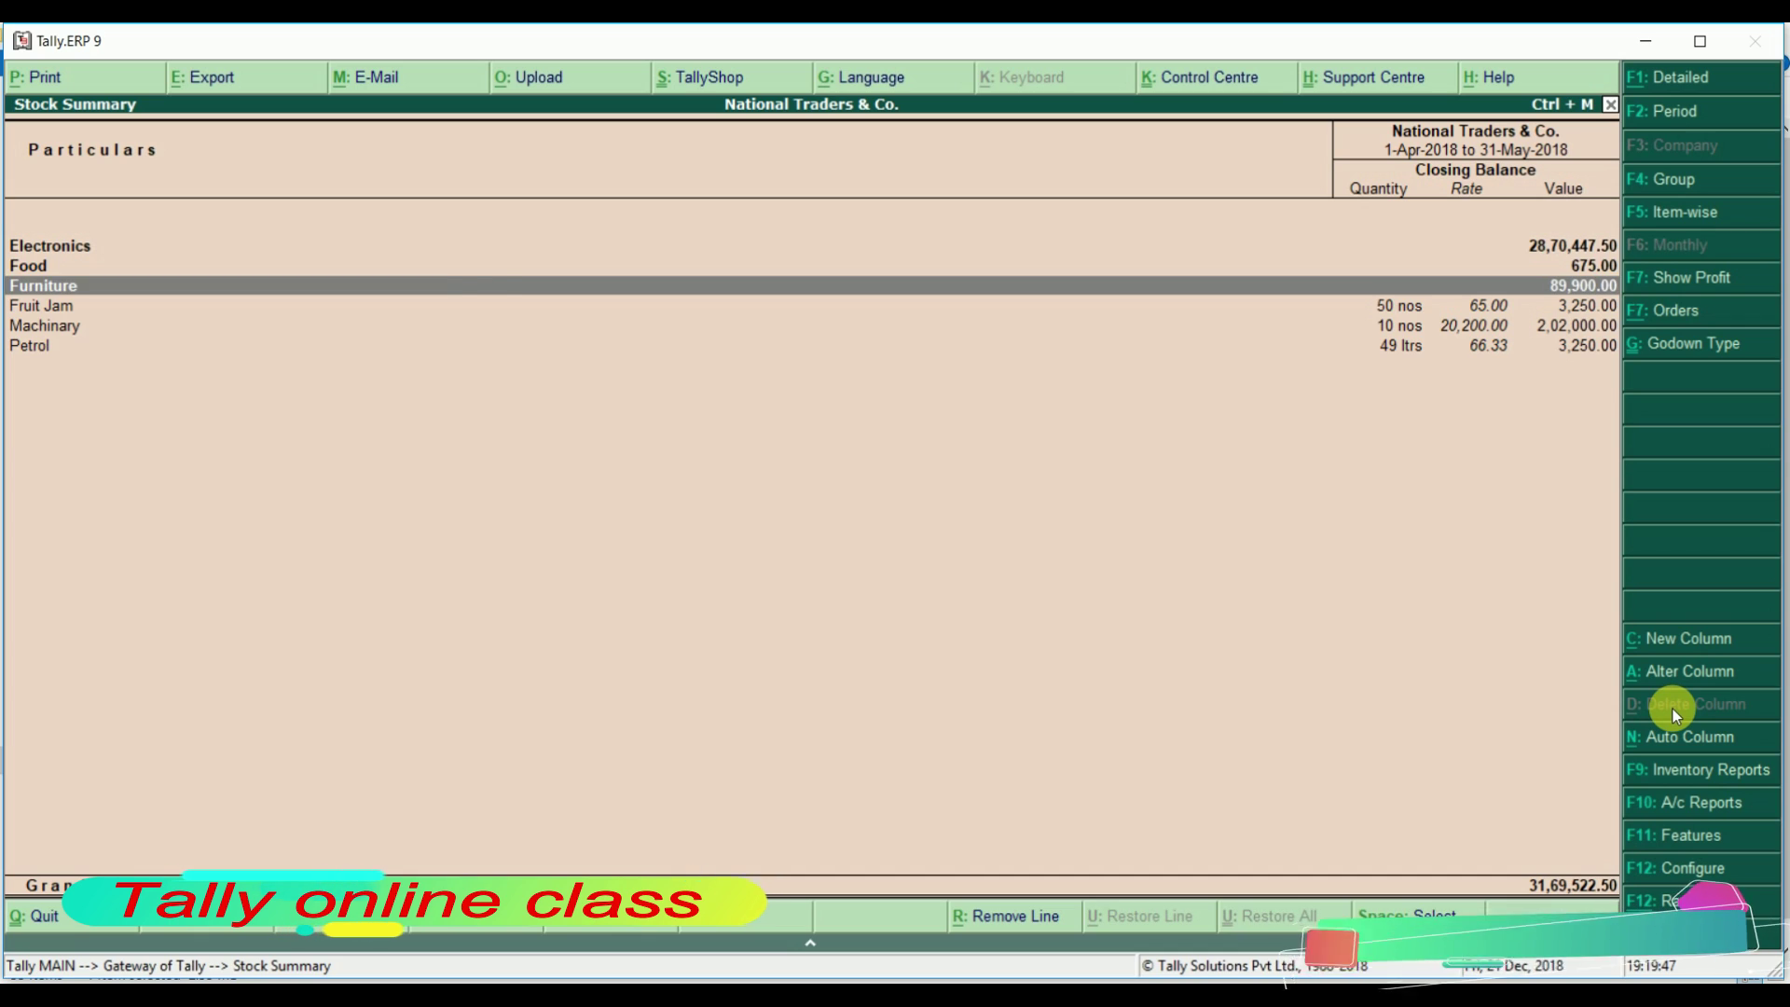
# - Examine the stock items and quantities in the Electronics group, including Fan, and close the report
pyautogui.press('Up')
pyautogui.press('Up')
pyautogui.press('Return')
pyautogui.press('Down')
pyautogui.press('Down')
pyautogui.press('Down')
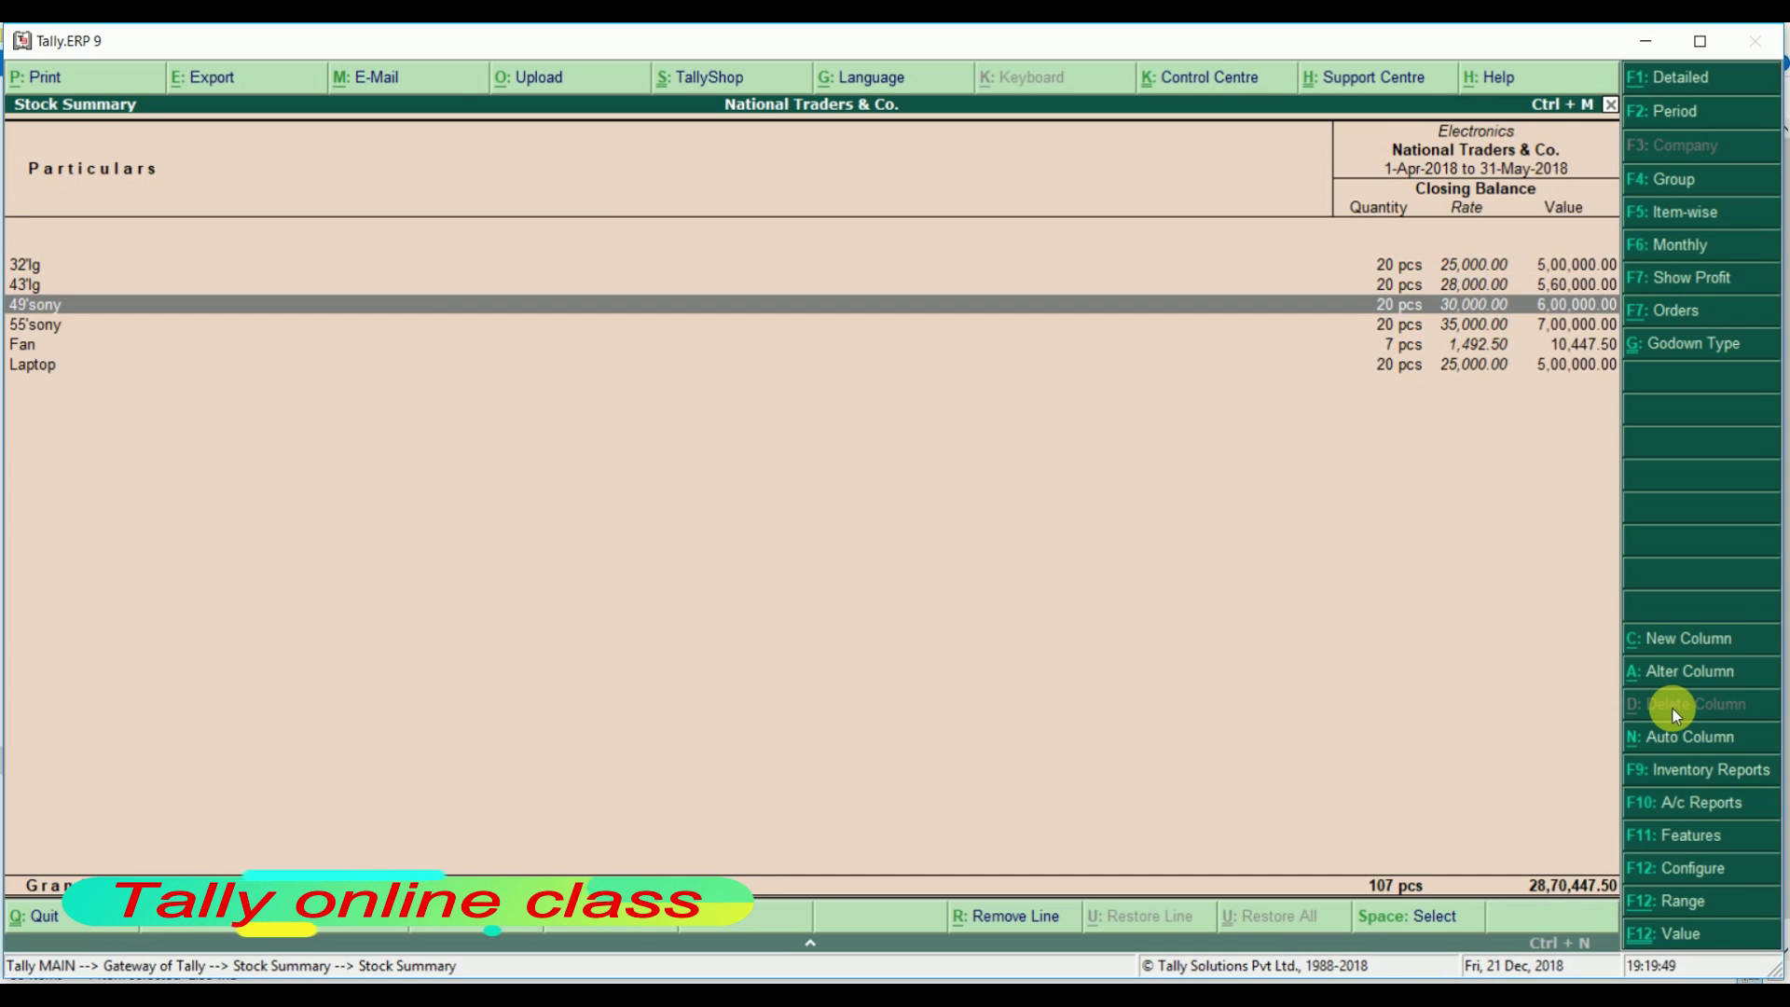
pyautogui.press('Down')
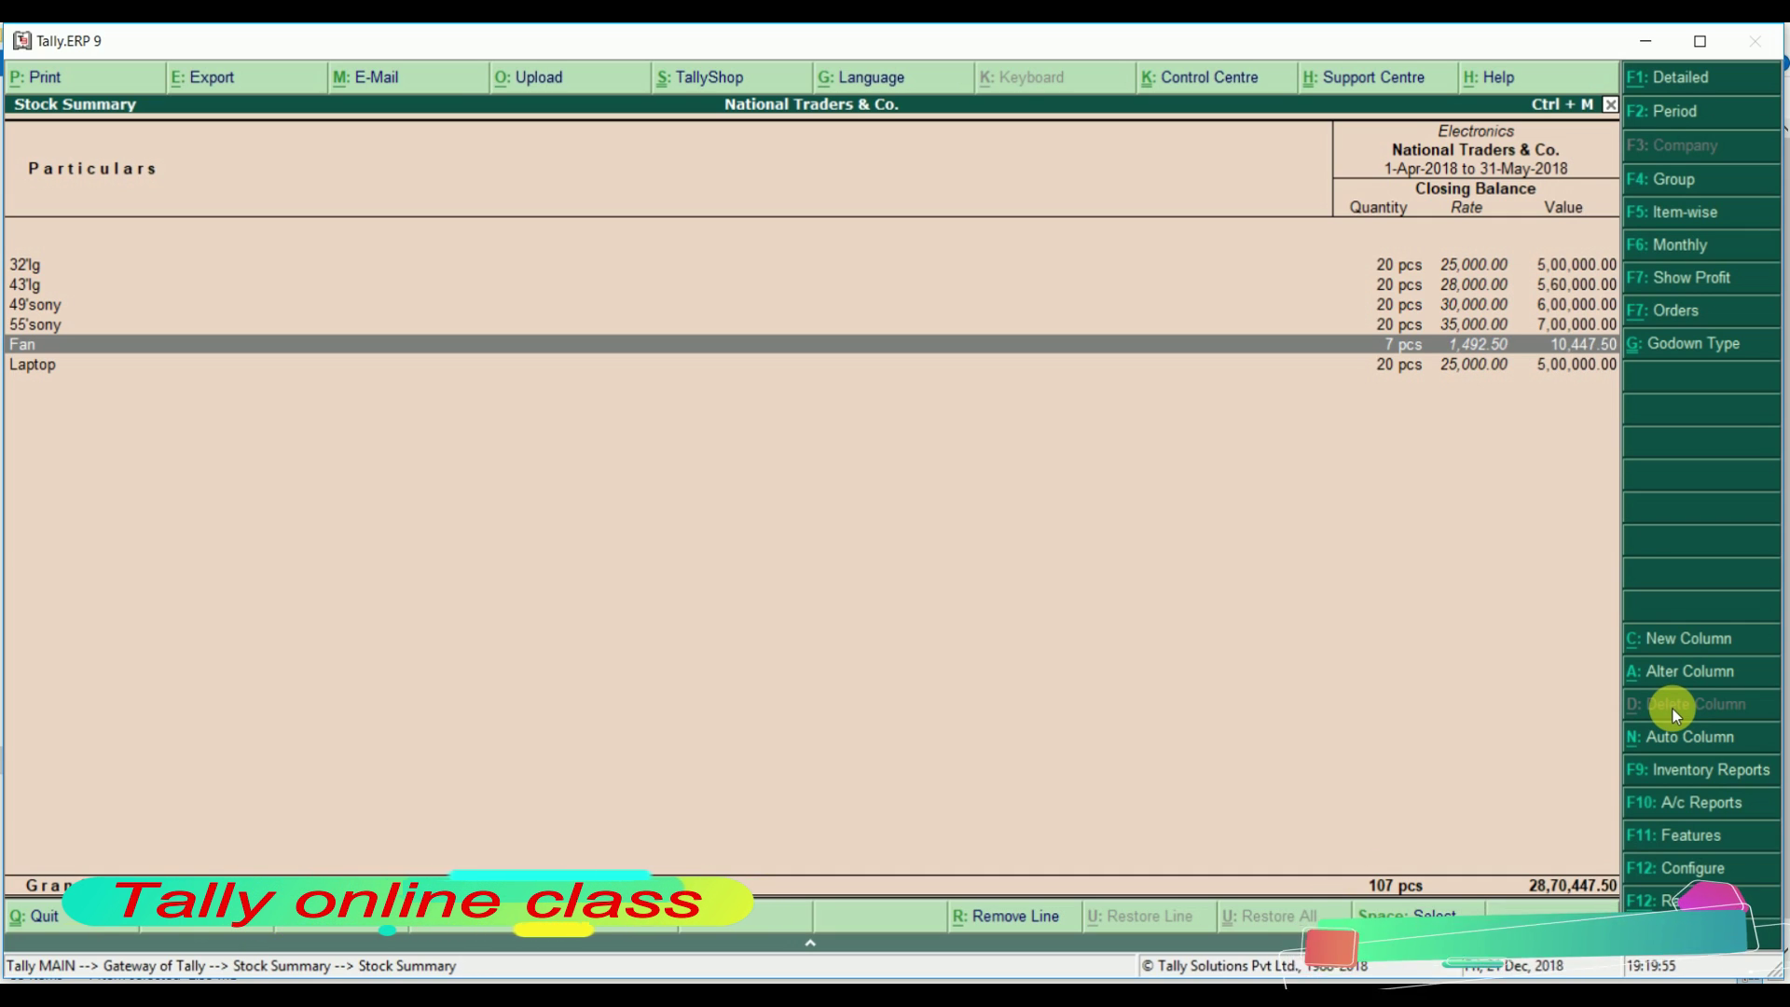
pyautogui.press('Escape')
pyautogui.press('Escape')
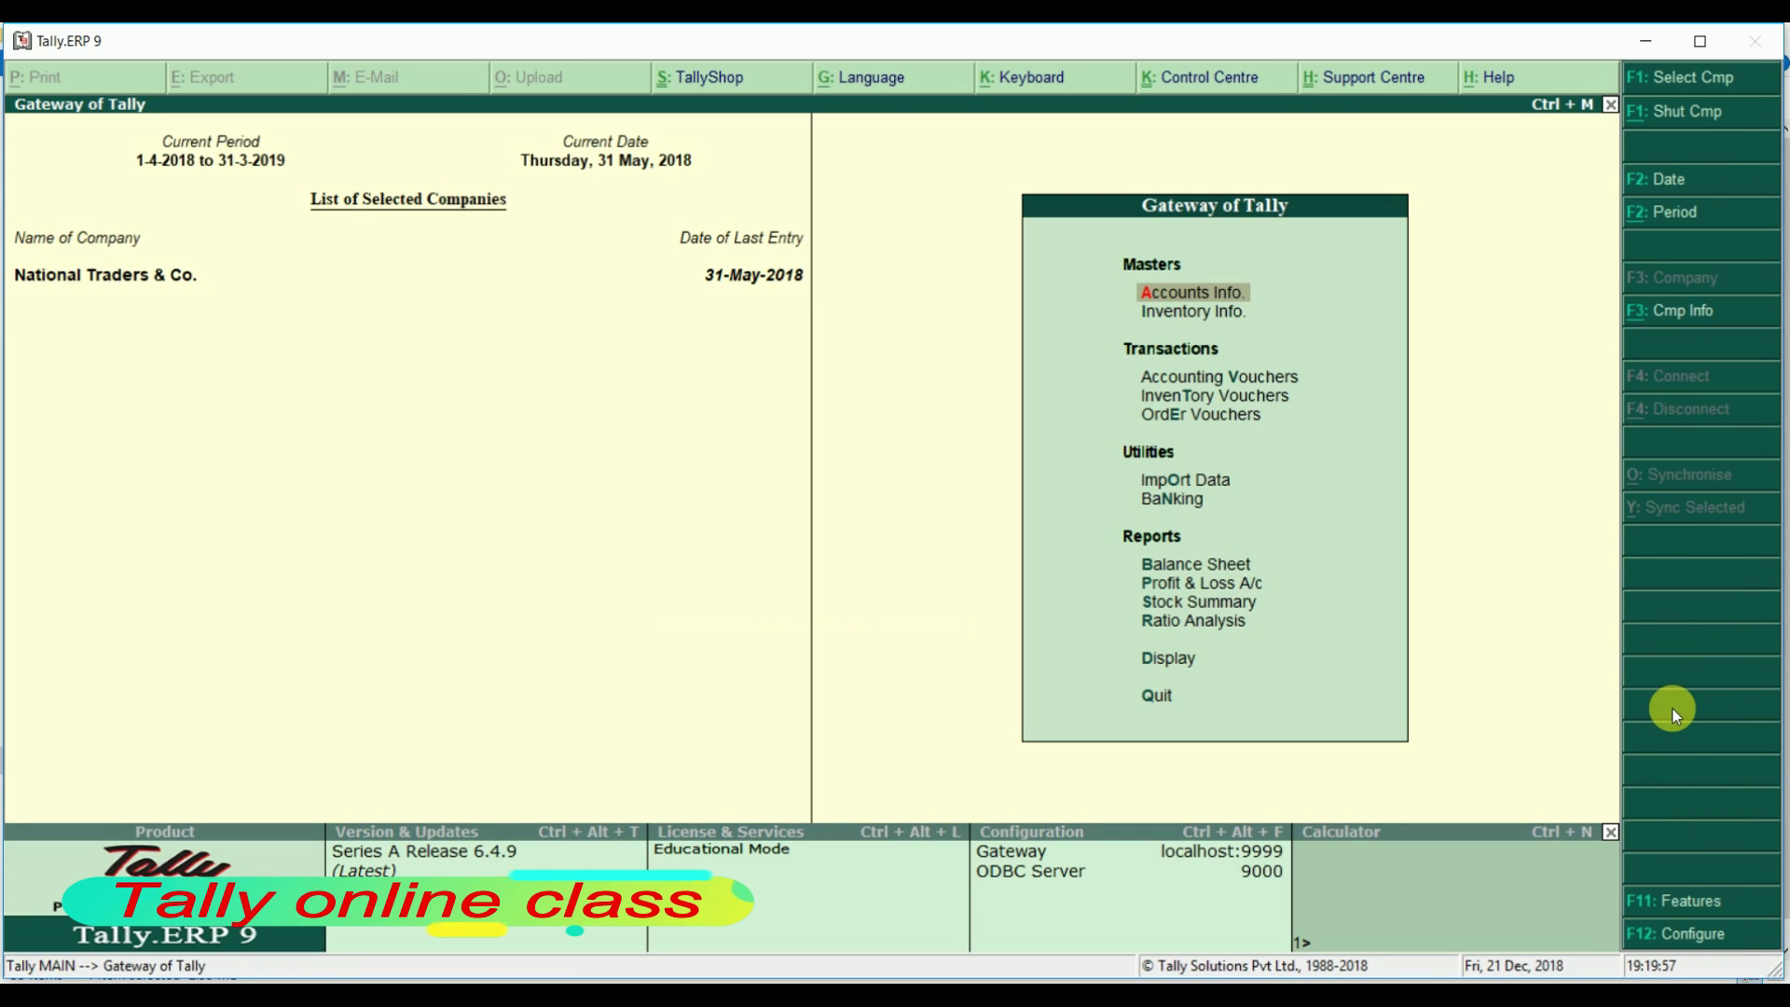
pyautogui.press('Down')
pyautogui.press('Down')
pyautogui.press('Return')
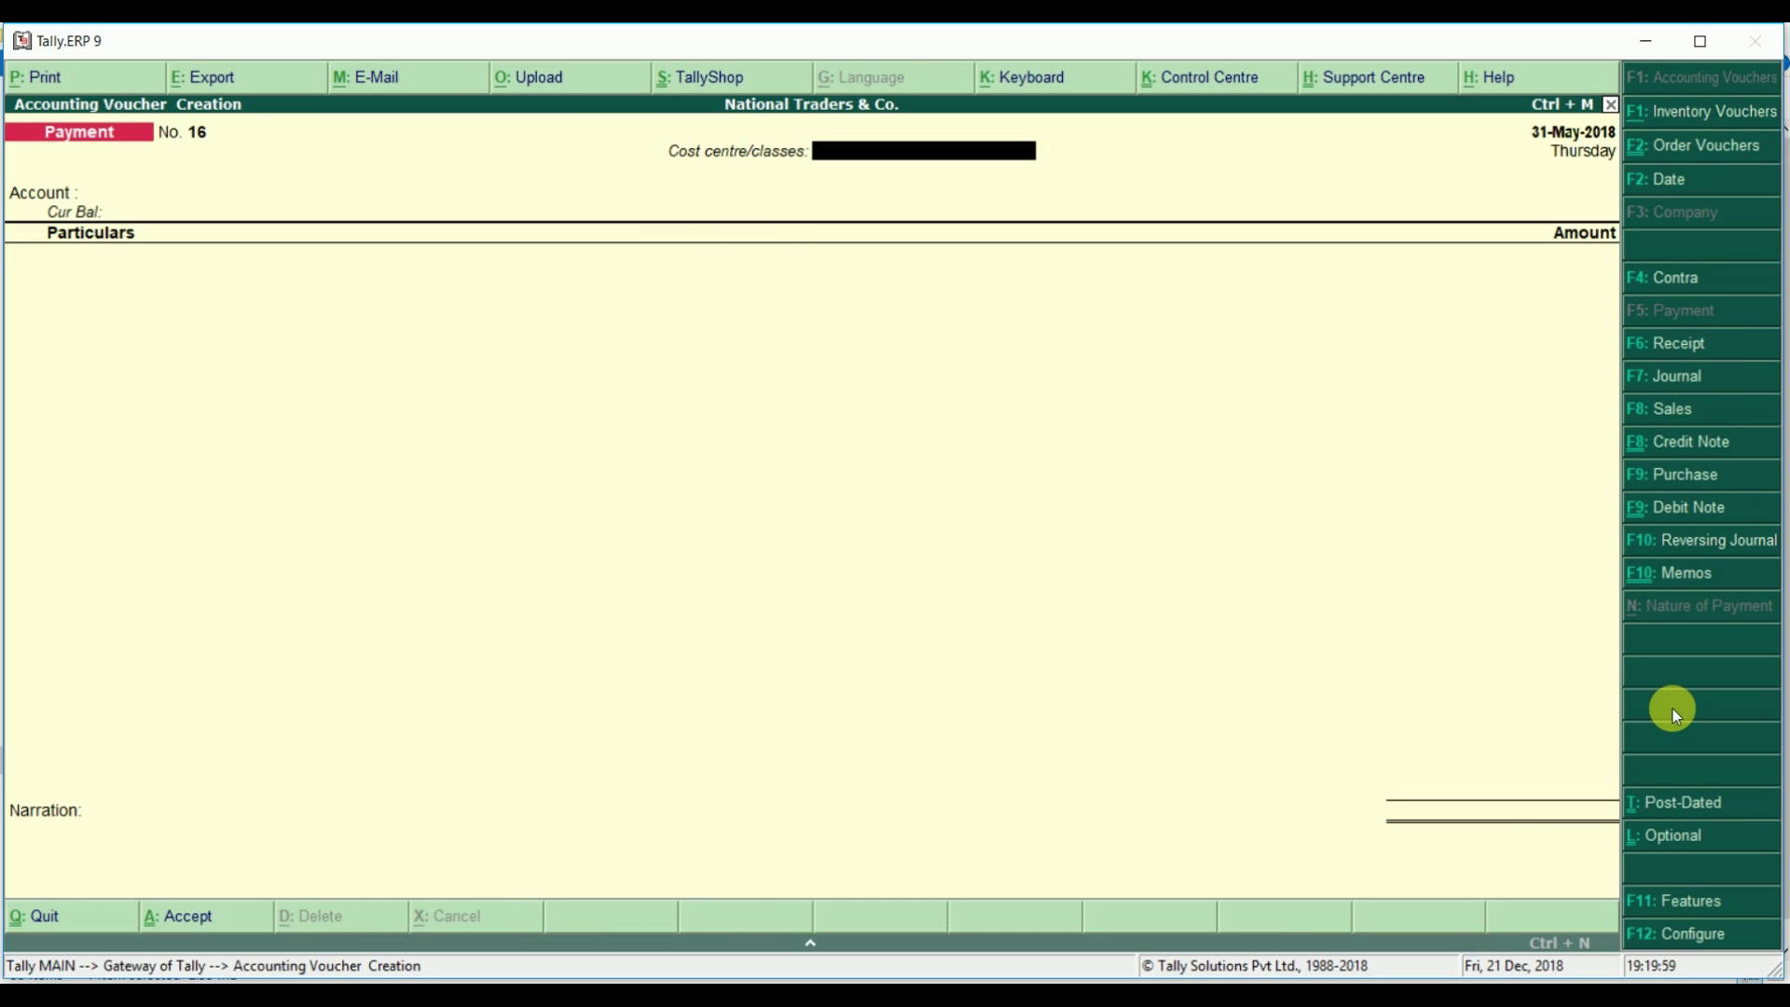
pyautogui.press('Escape')
pyautogui.press('Return')
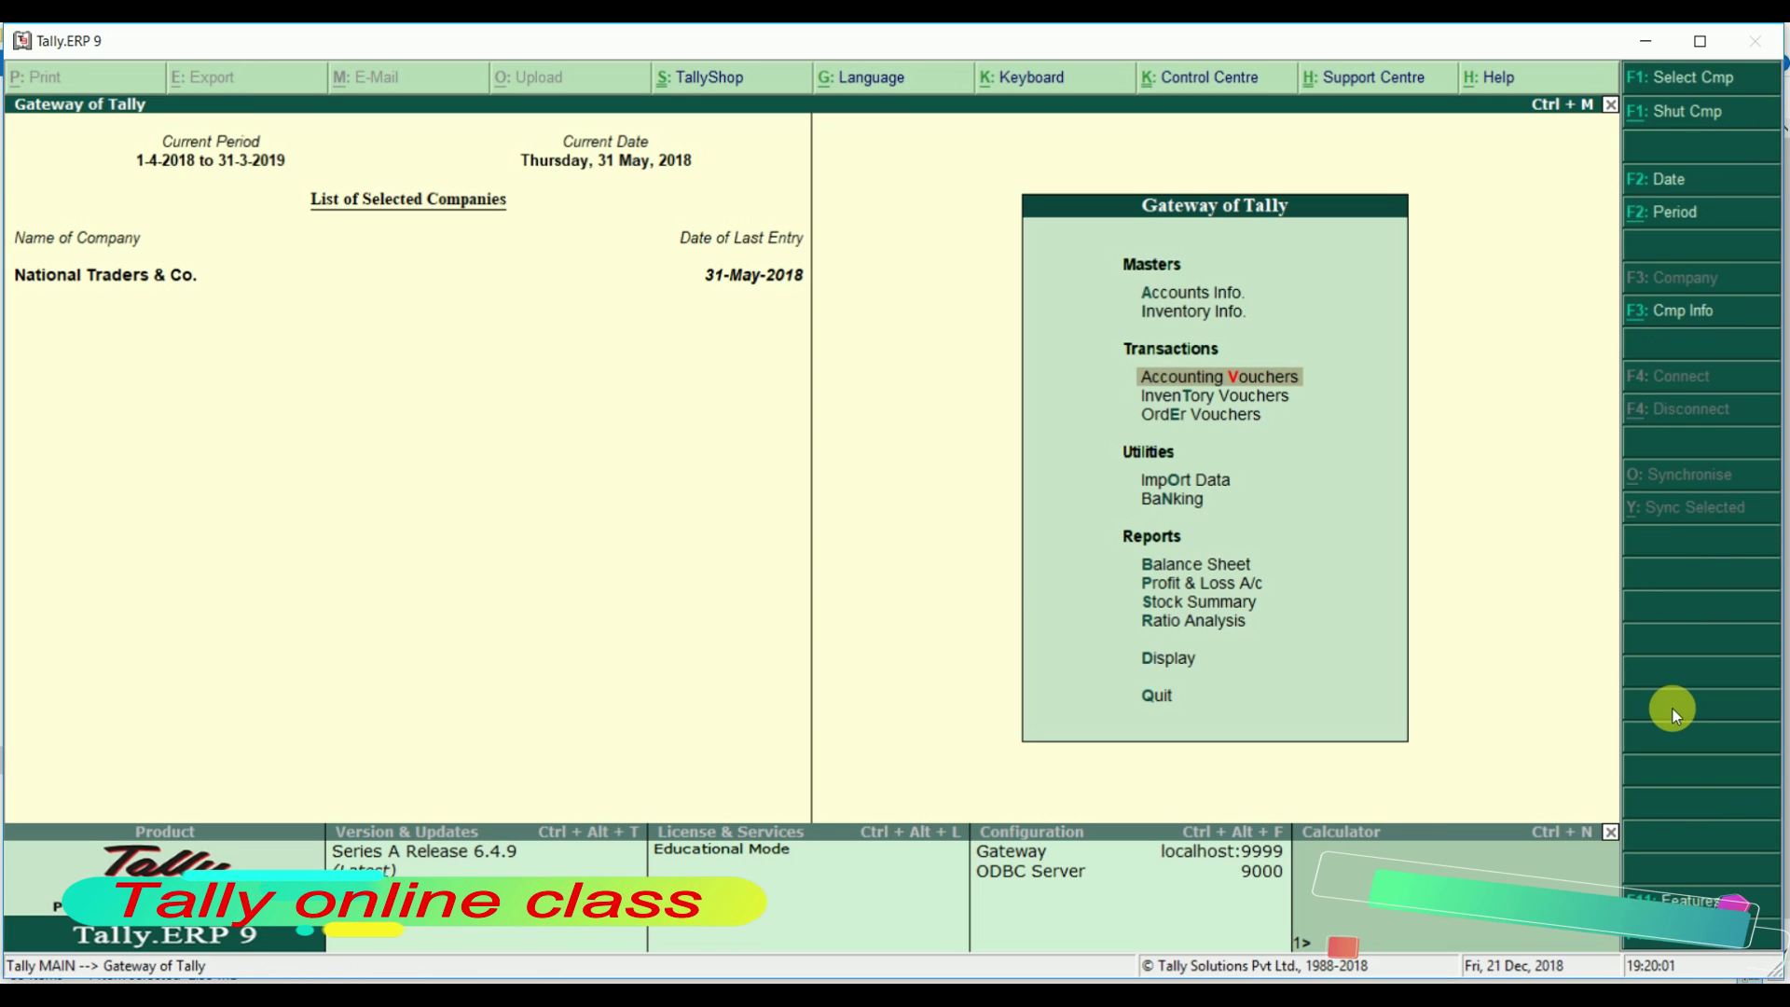
pyautogui.press('Down')
pyautogui.press('Down')
pyautogui.press('Return')
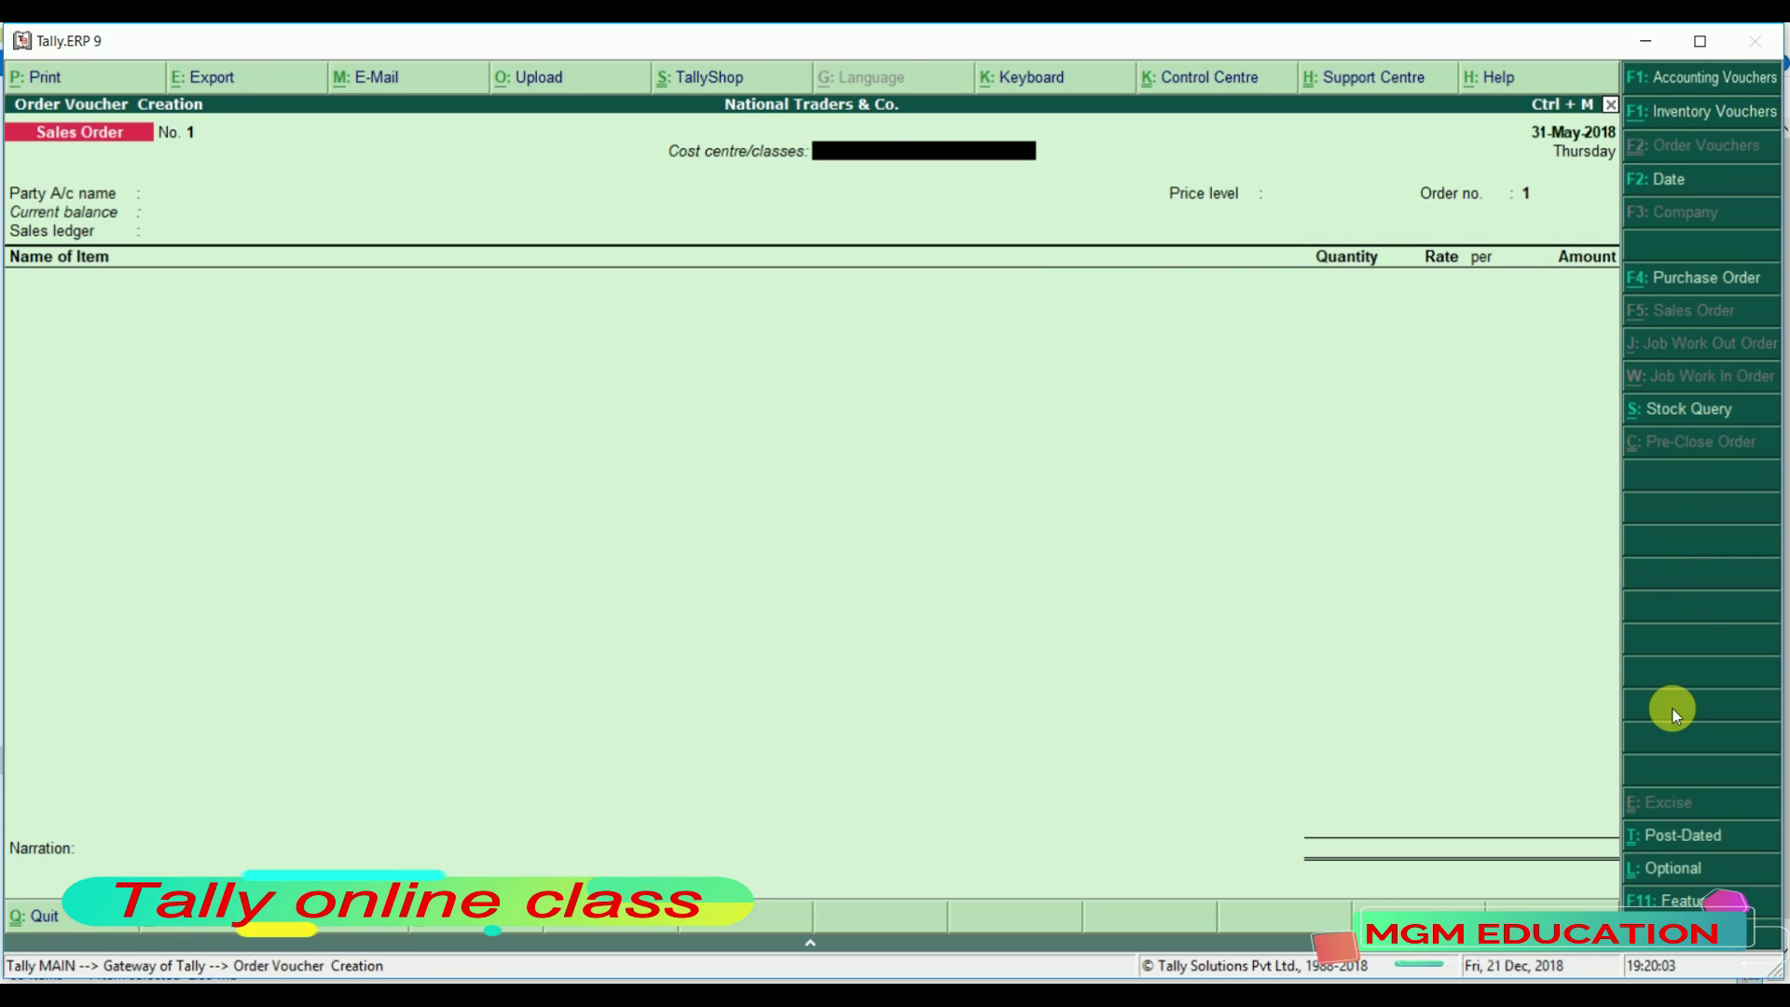
pyautogui.press('Escape')
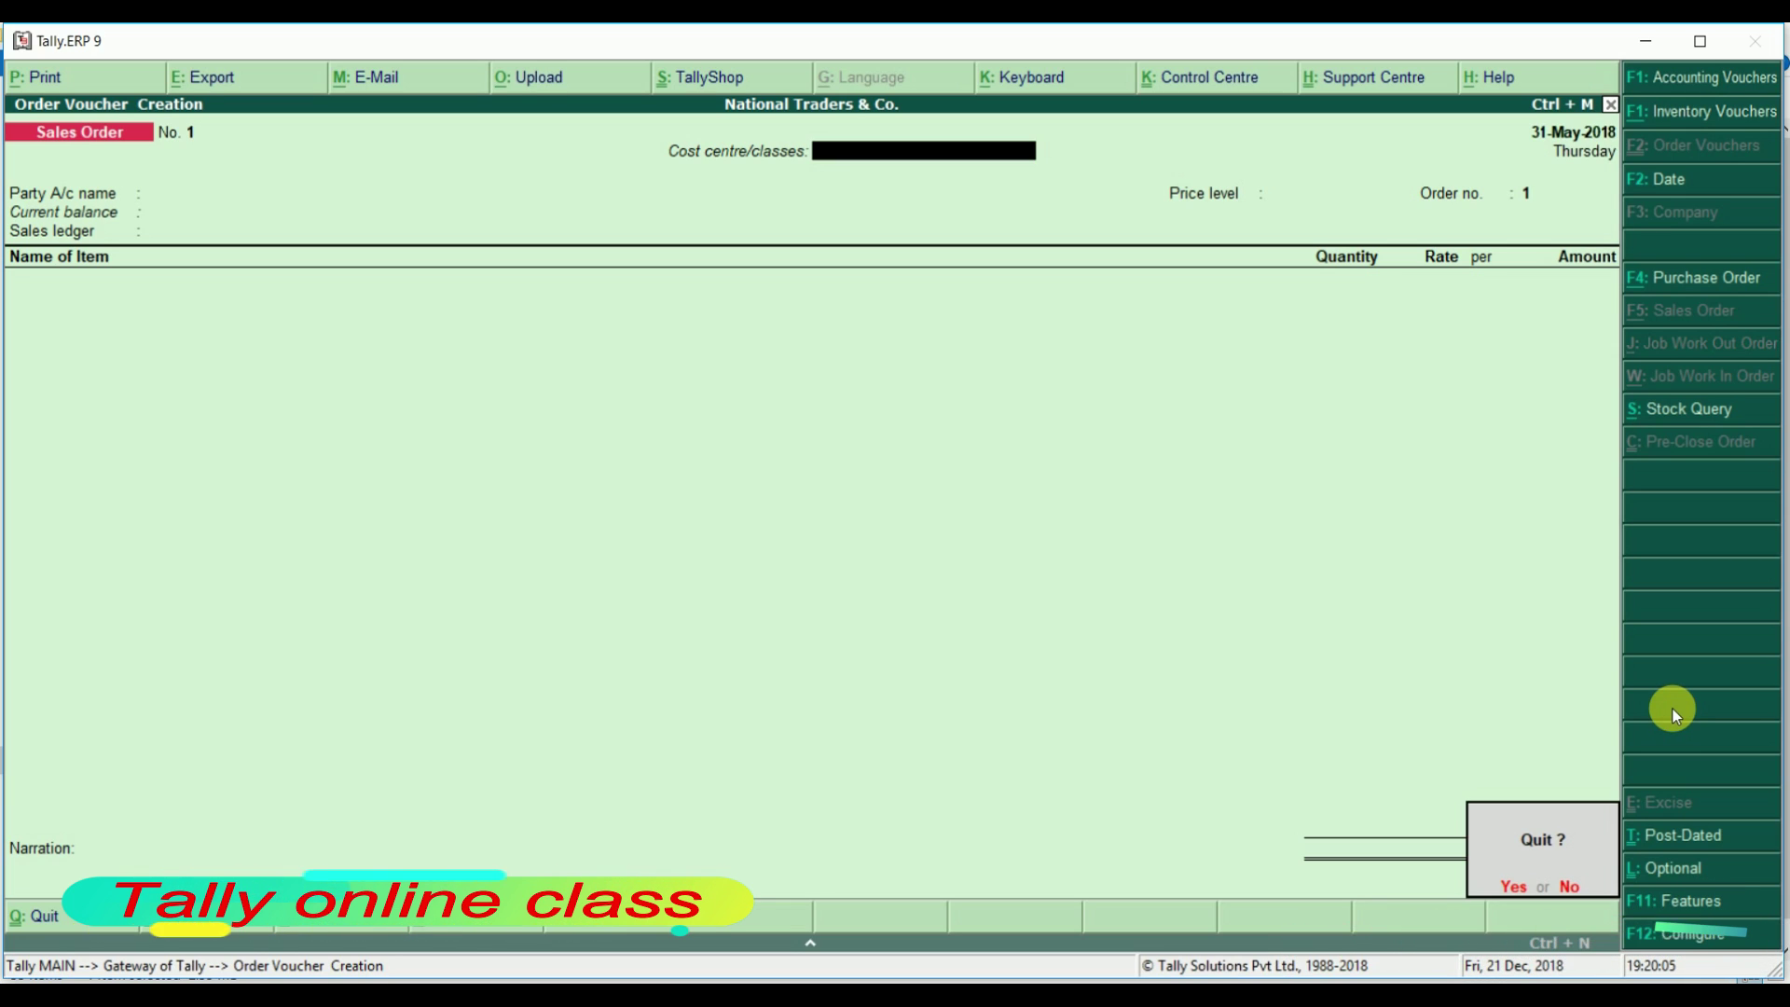
pyautogui.press('Return')
# - Start a sales order from the accounting voucher screen and set the voucher date to 1-6-2018
pyautogui.press('Up')
pyautogui.press('Up')
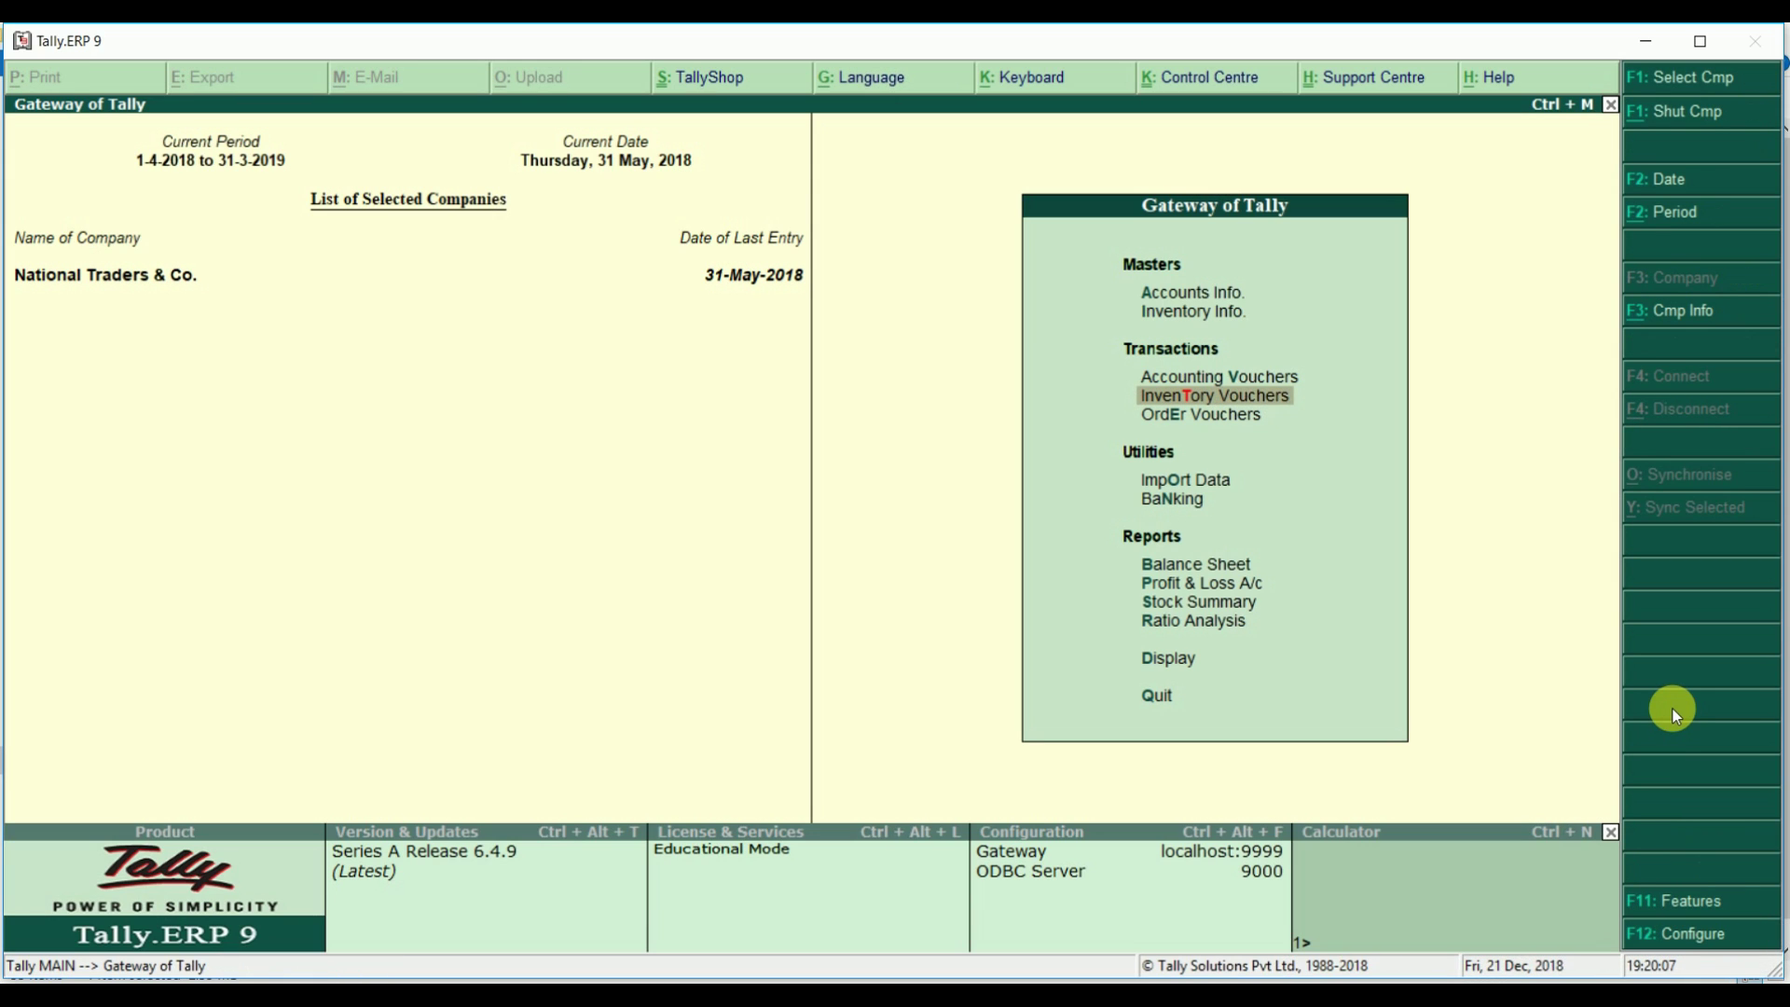
pyautogui.press('Return')
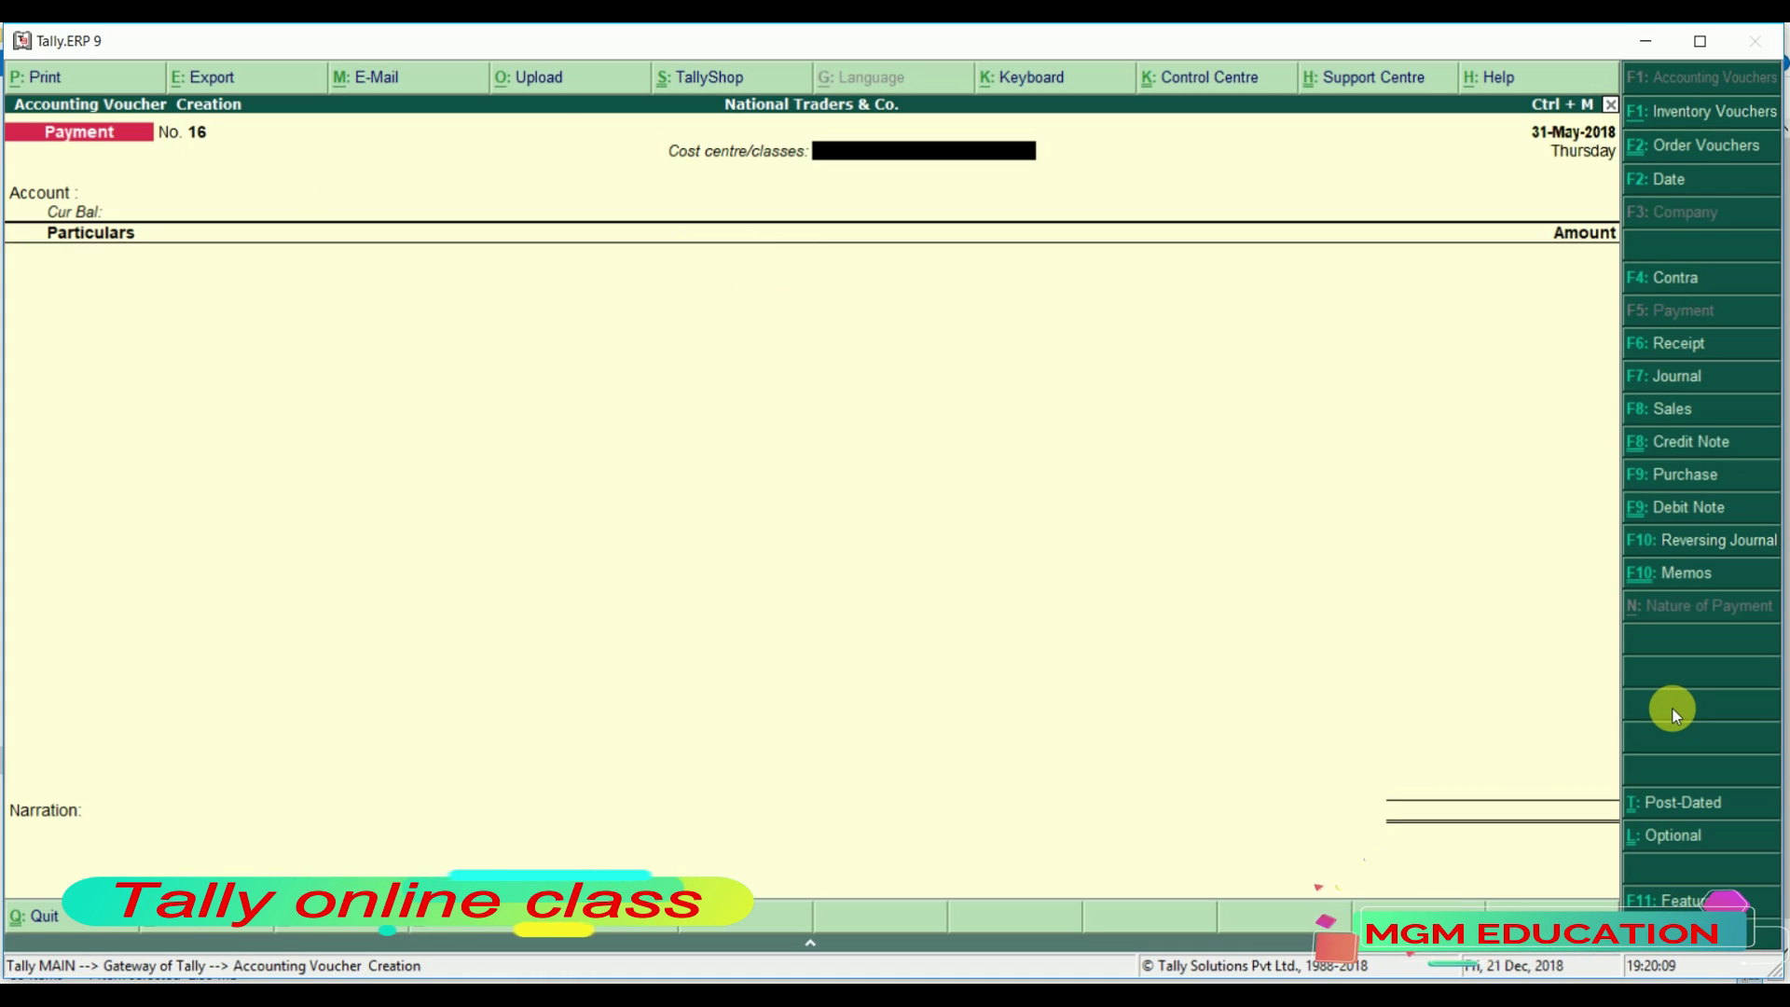
pyautogui.hotkey('ctrl', 'F2')
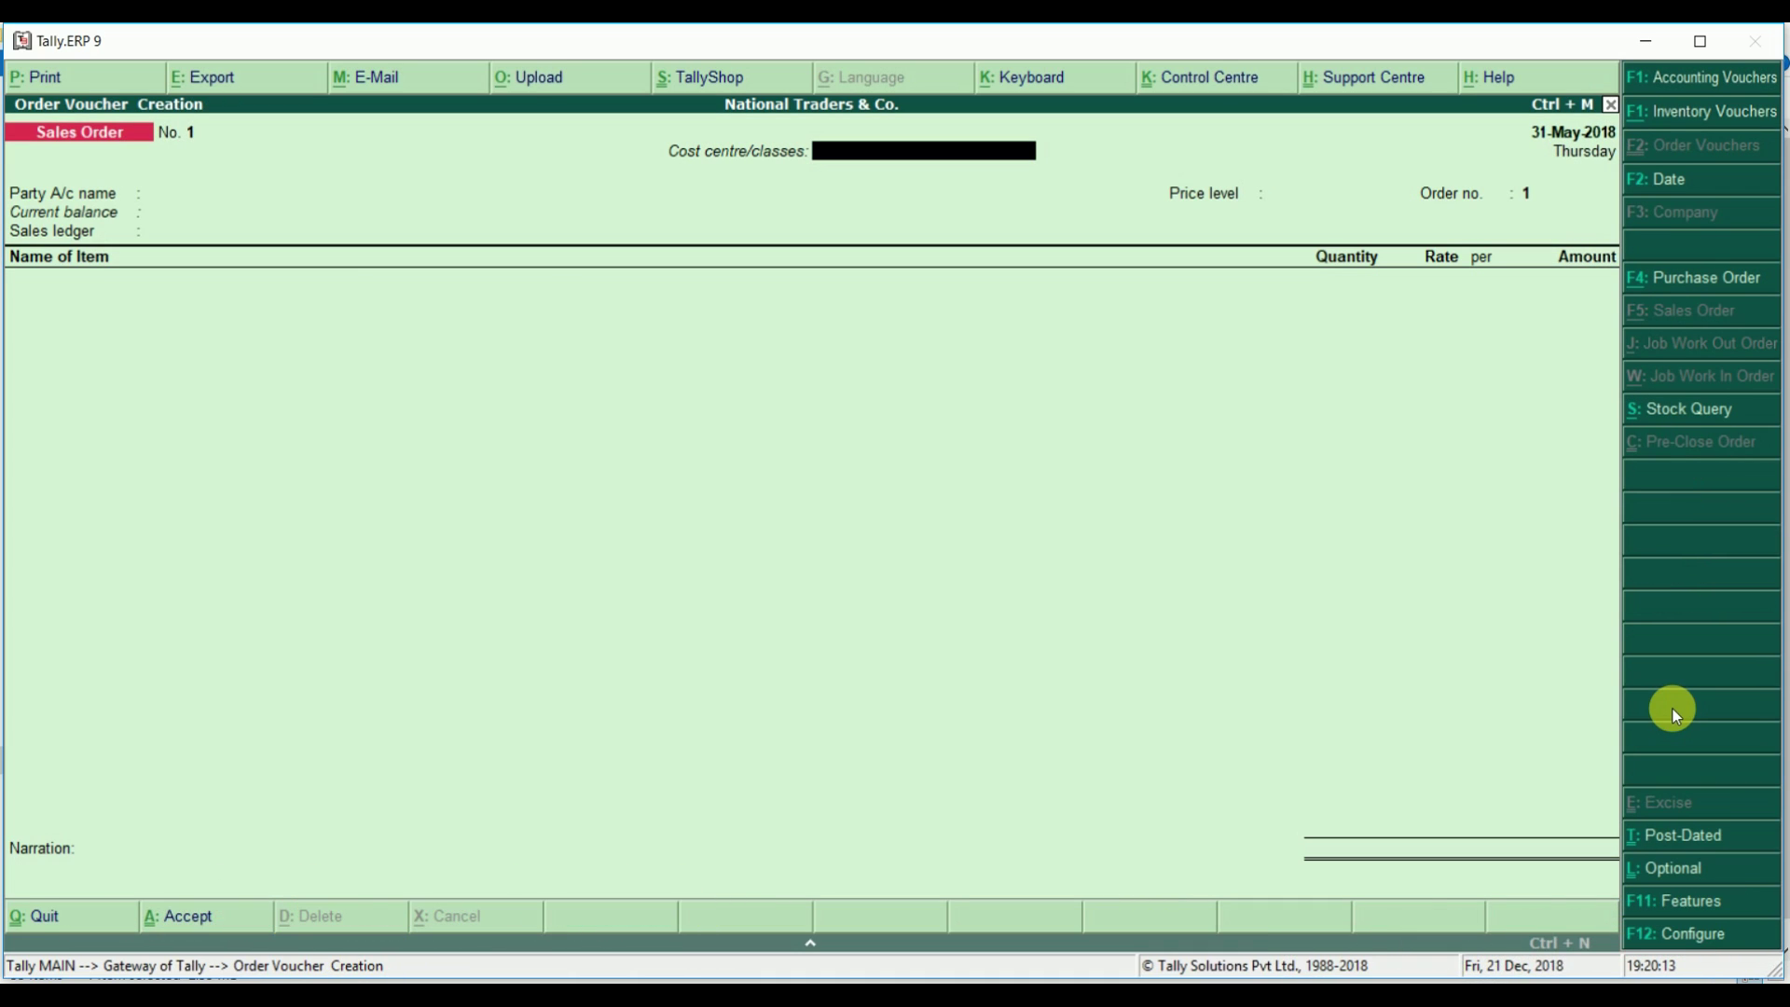
pyautogui.press('F2')
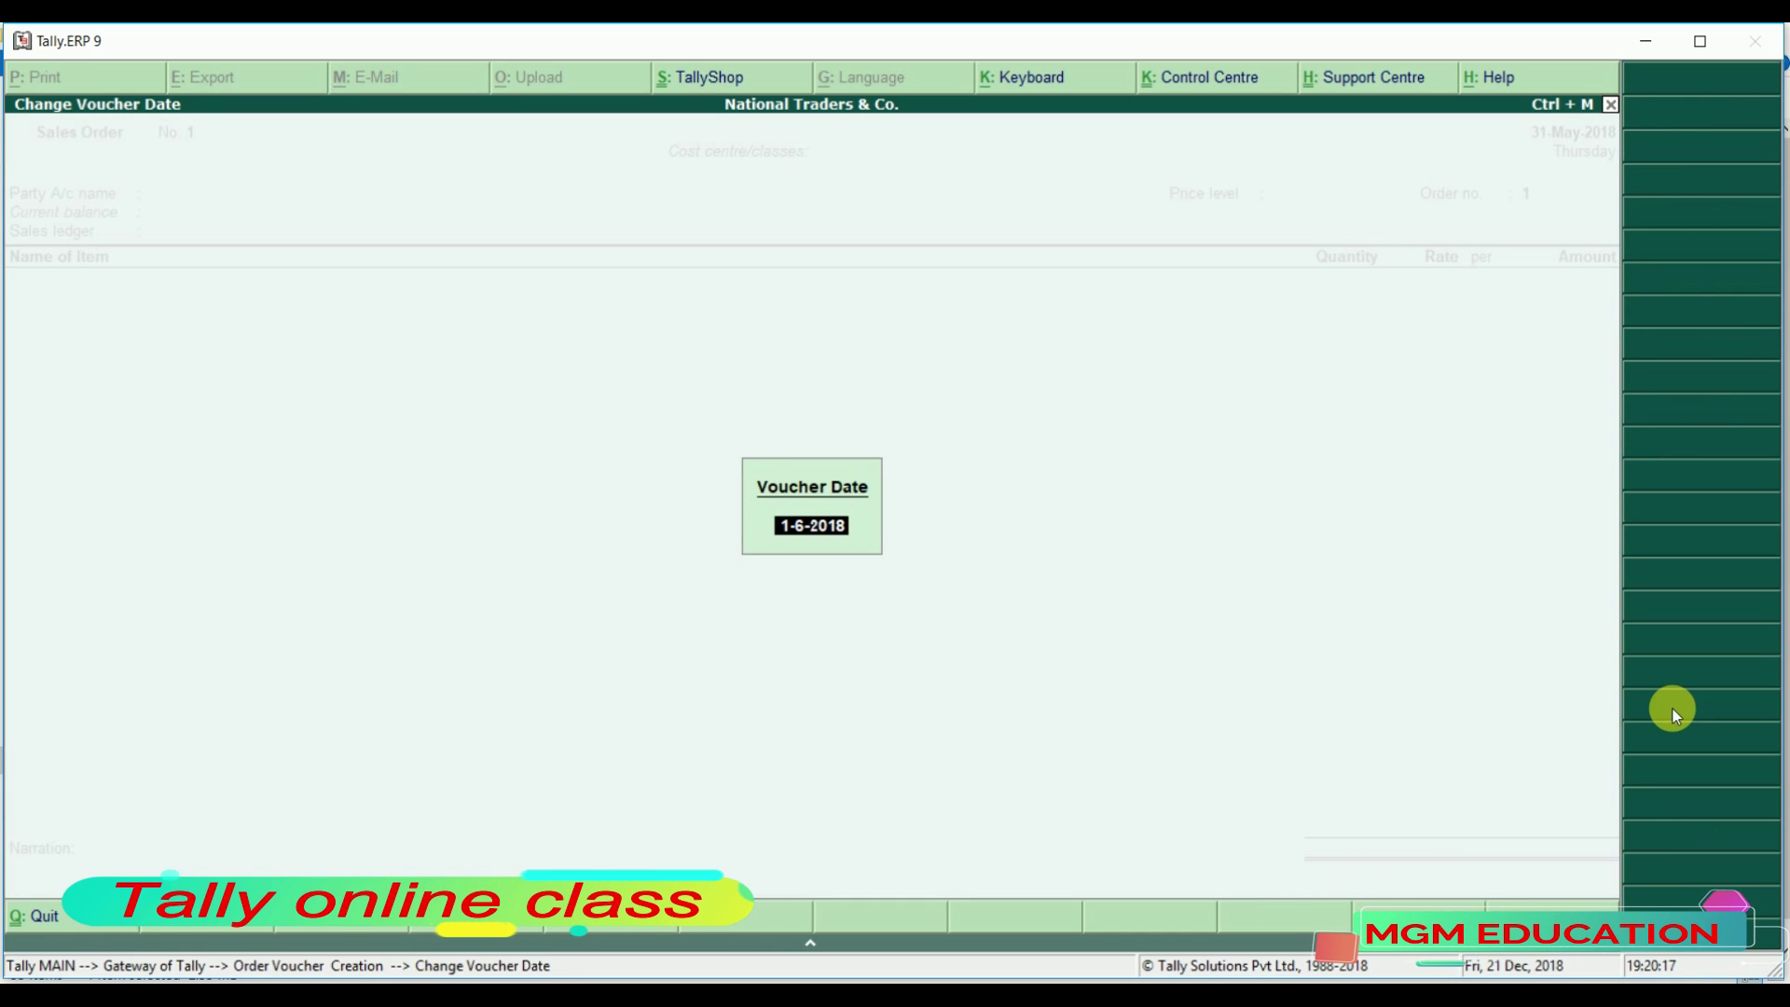
pyautogui.press('Return')
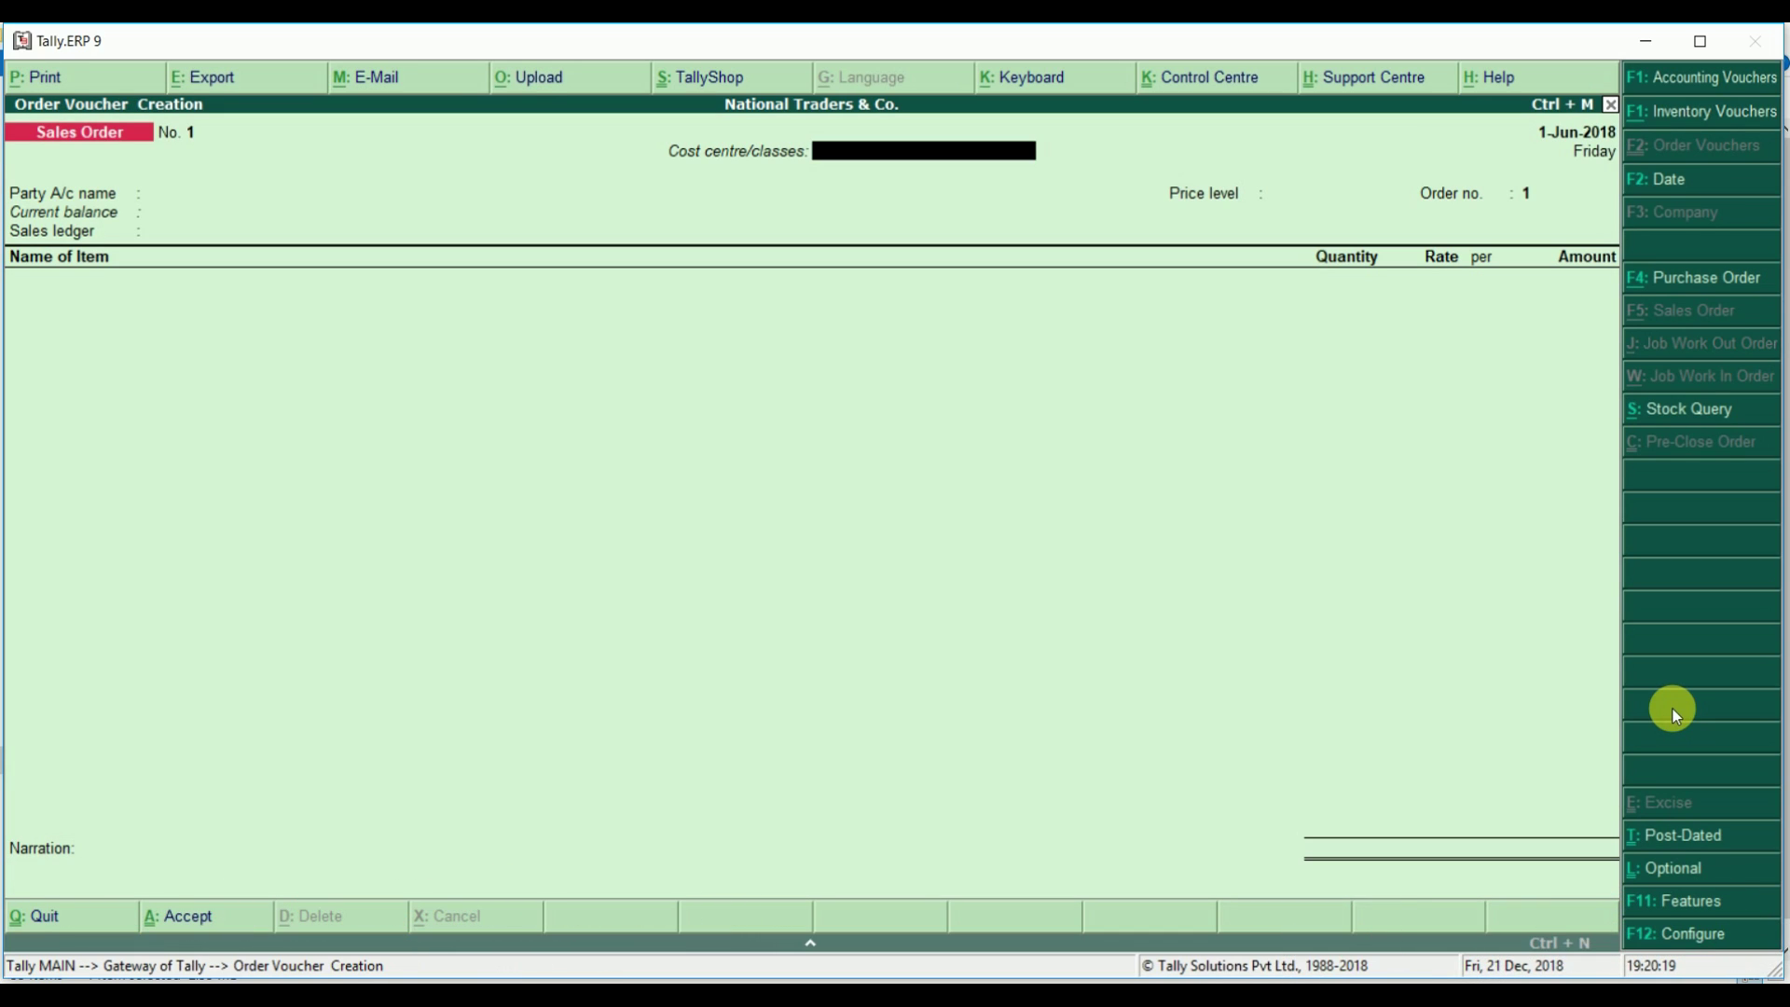
# - Leave the cost centre class blank, choose Saraswati Store as the party, and accept its details with state Delhi and blank order and despatch fields
pyautogui.press('Return')
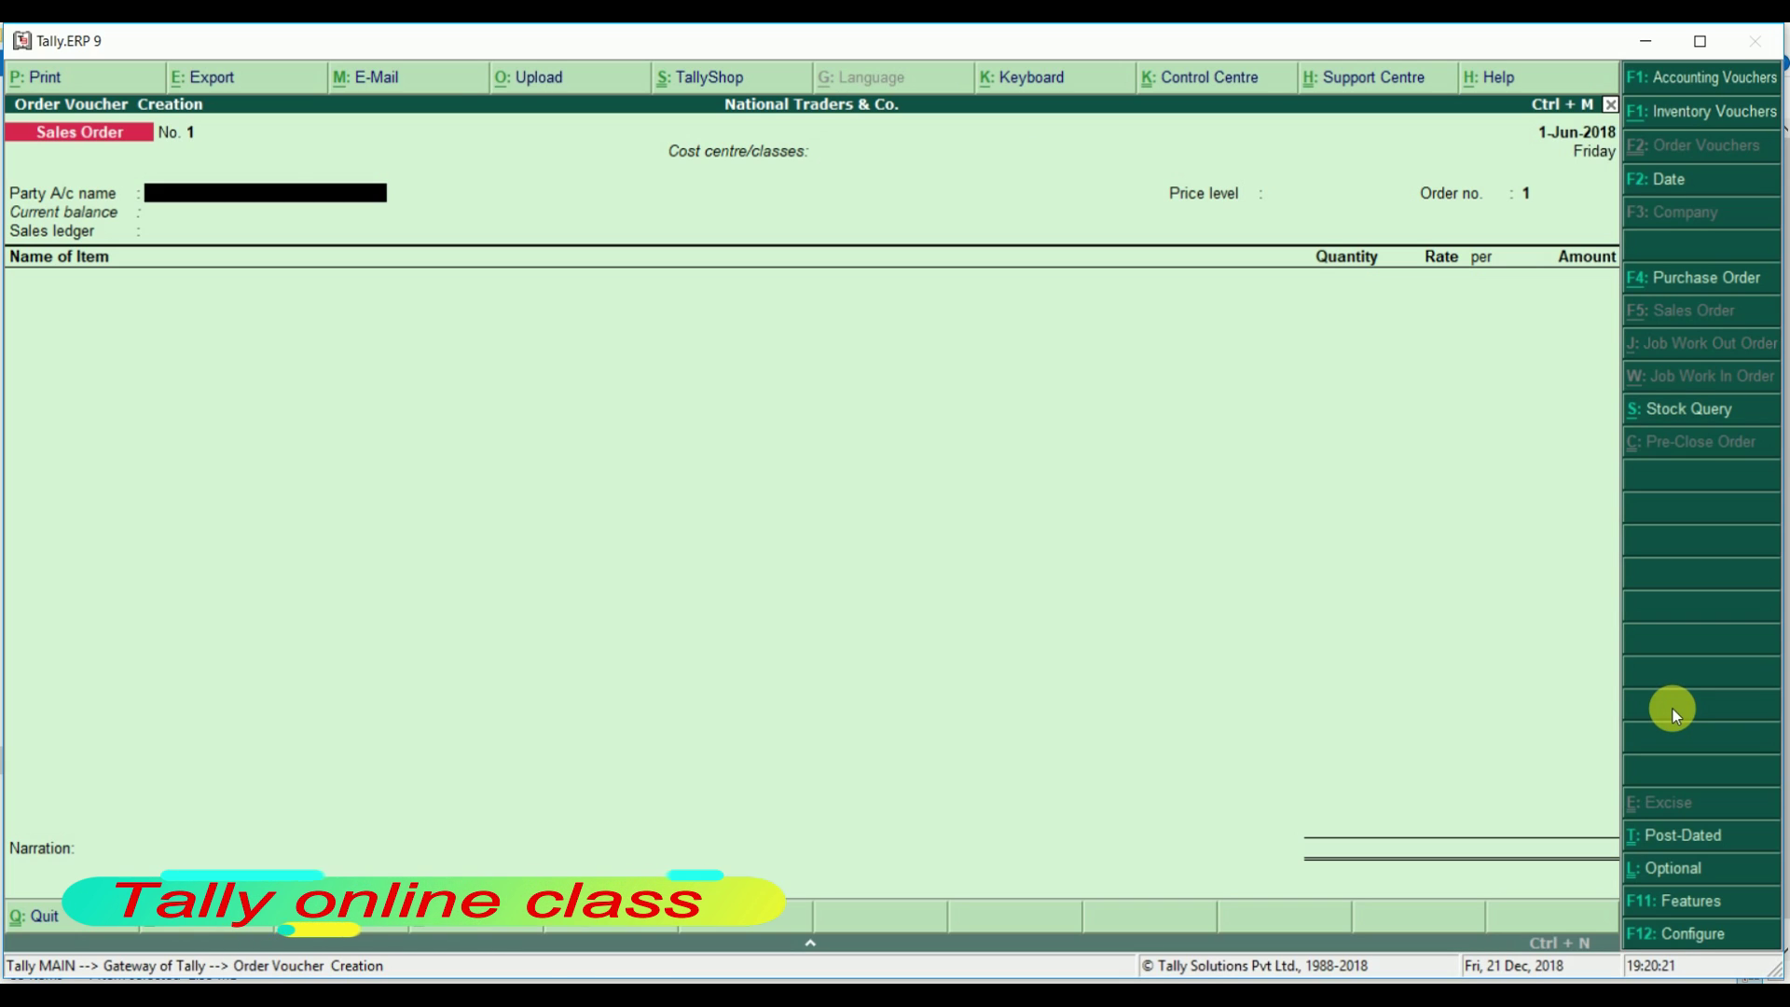
pyautogui.write('Sa')
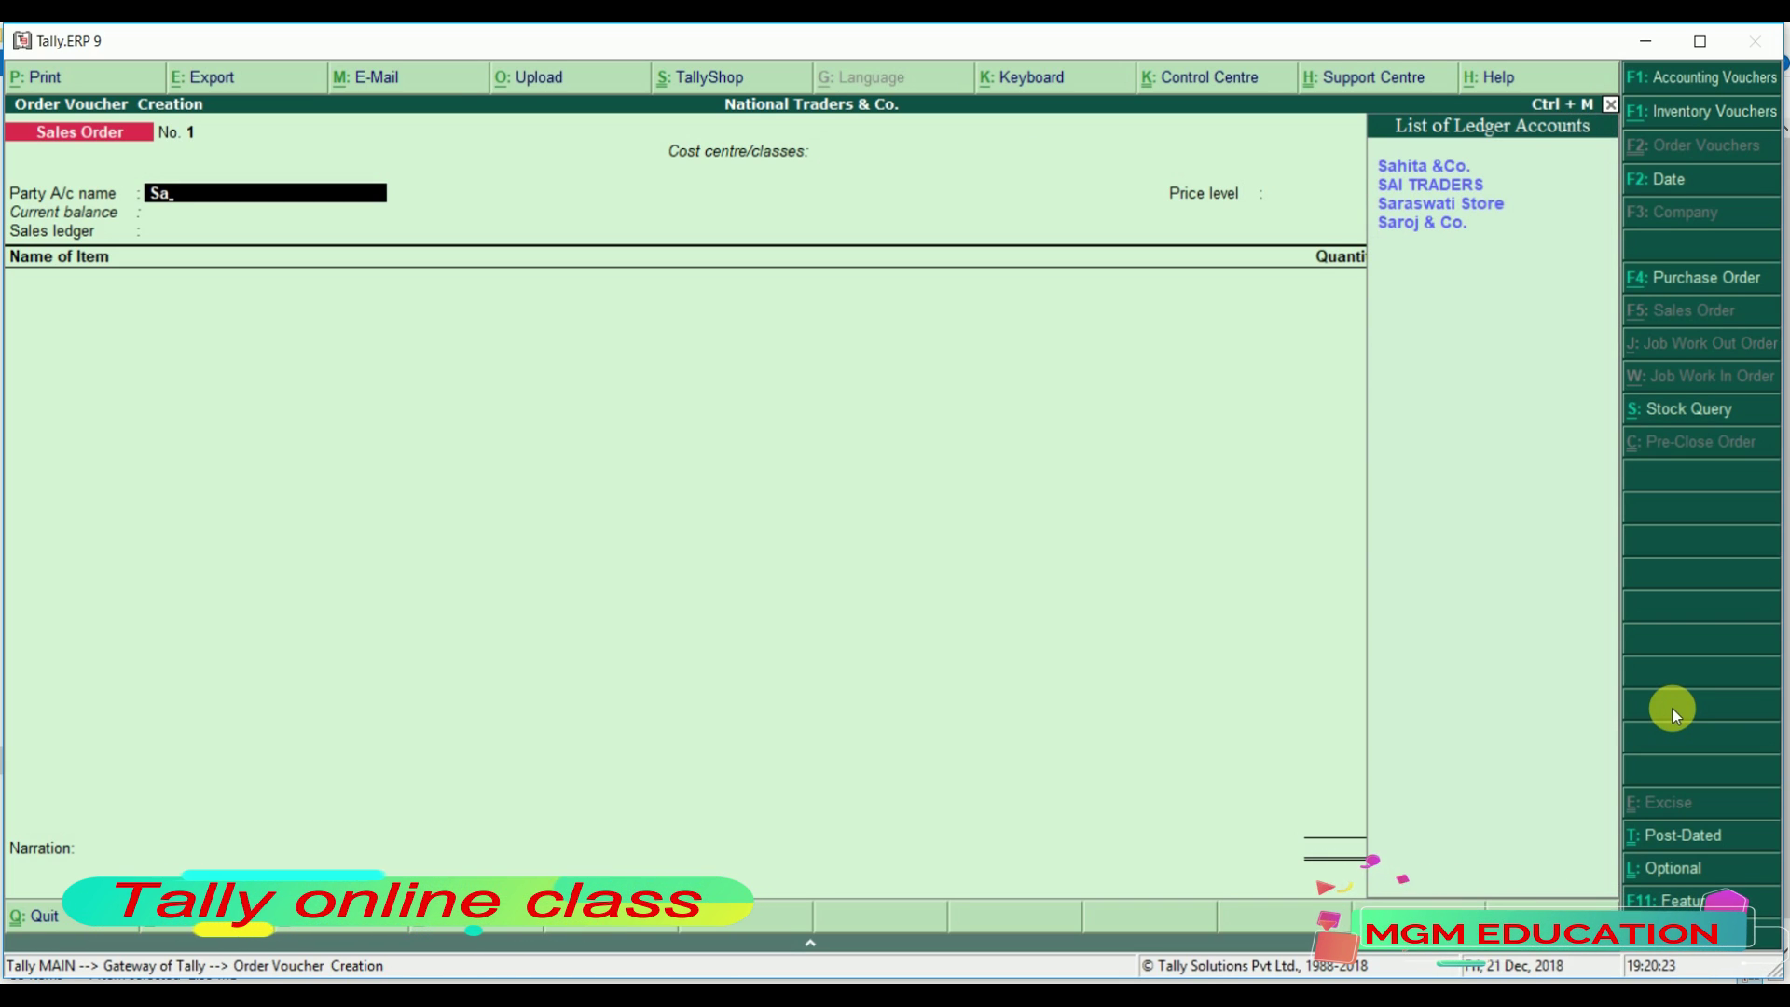
pyautogui.press('Down')
pyautogui.press('Down')
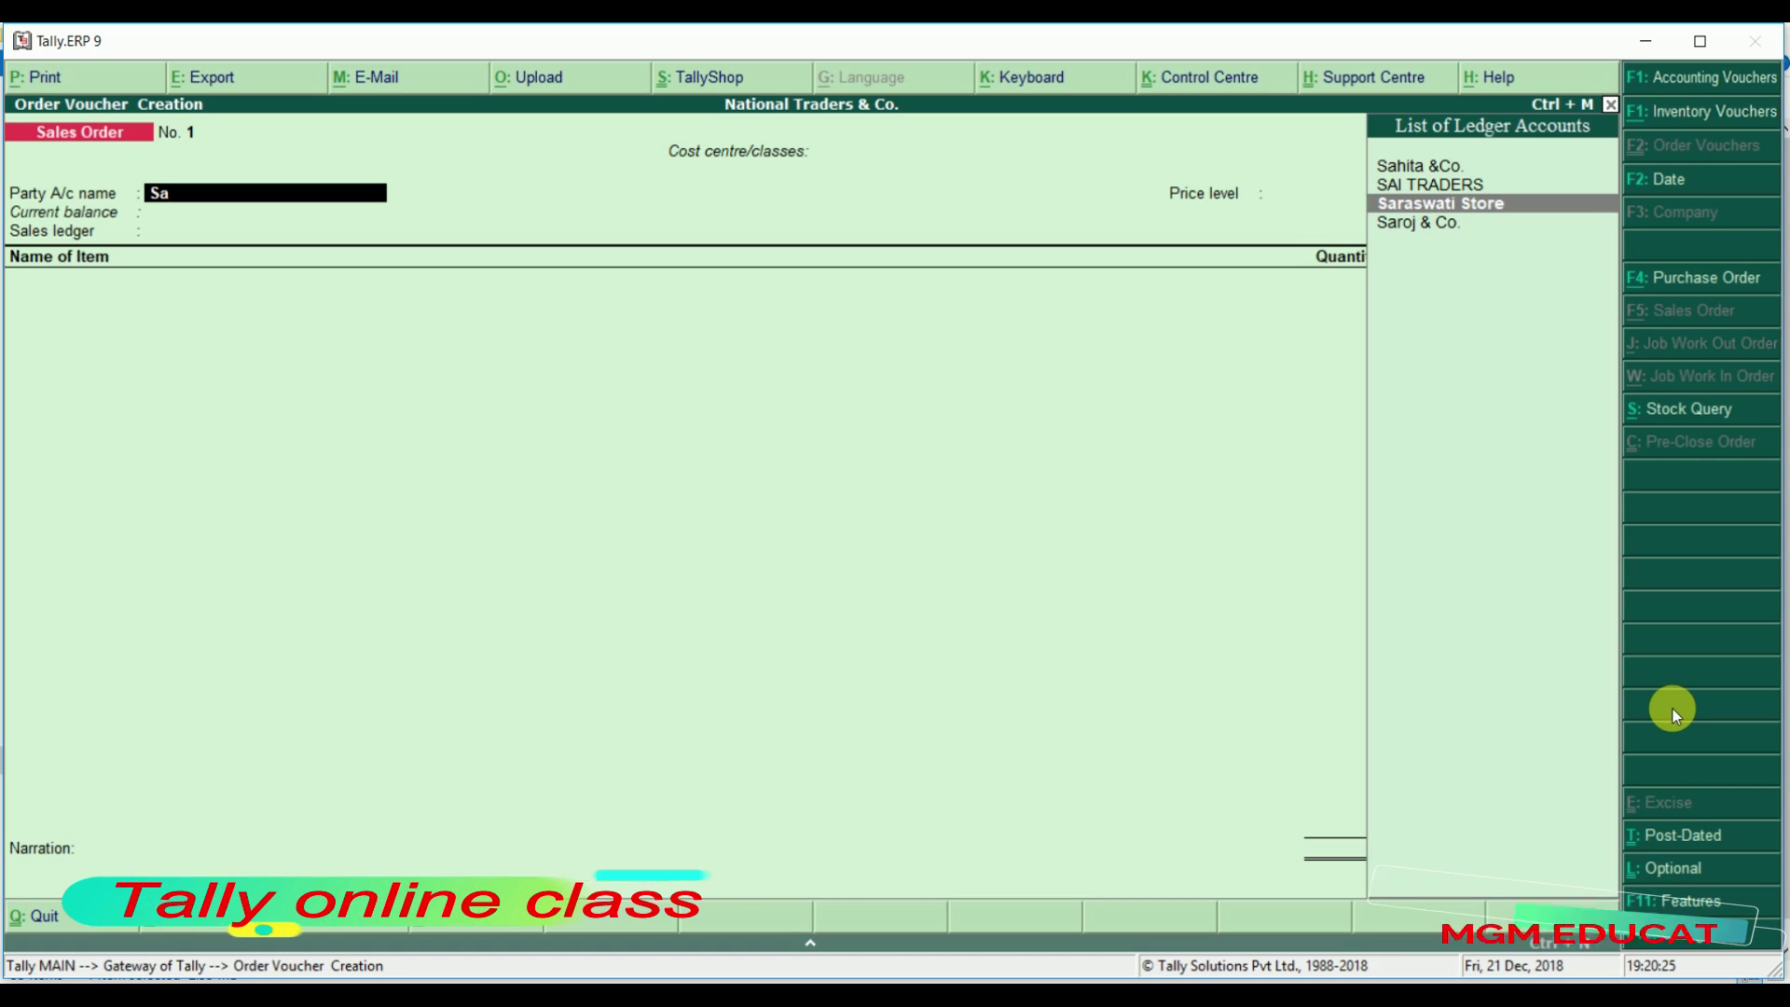
pyautogui.press('Return')
pyautogui.press('Return')
pyautogui.press('Return')
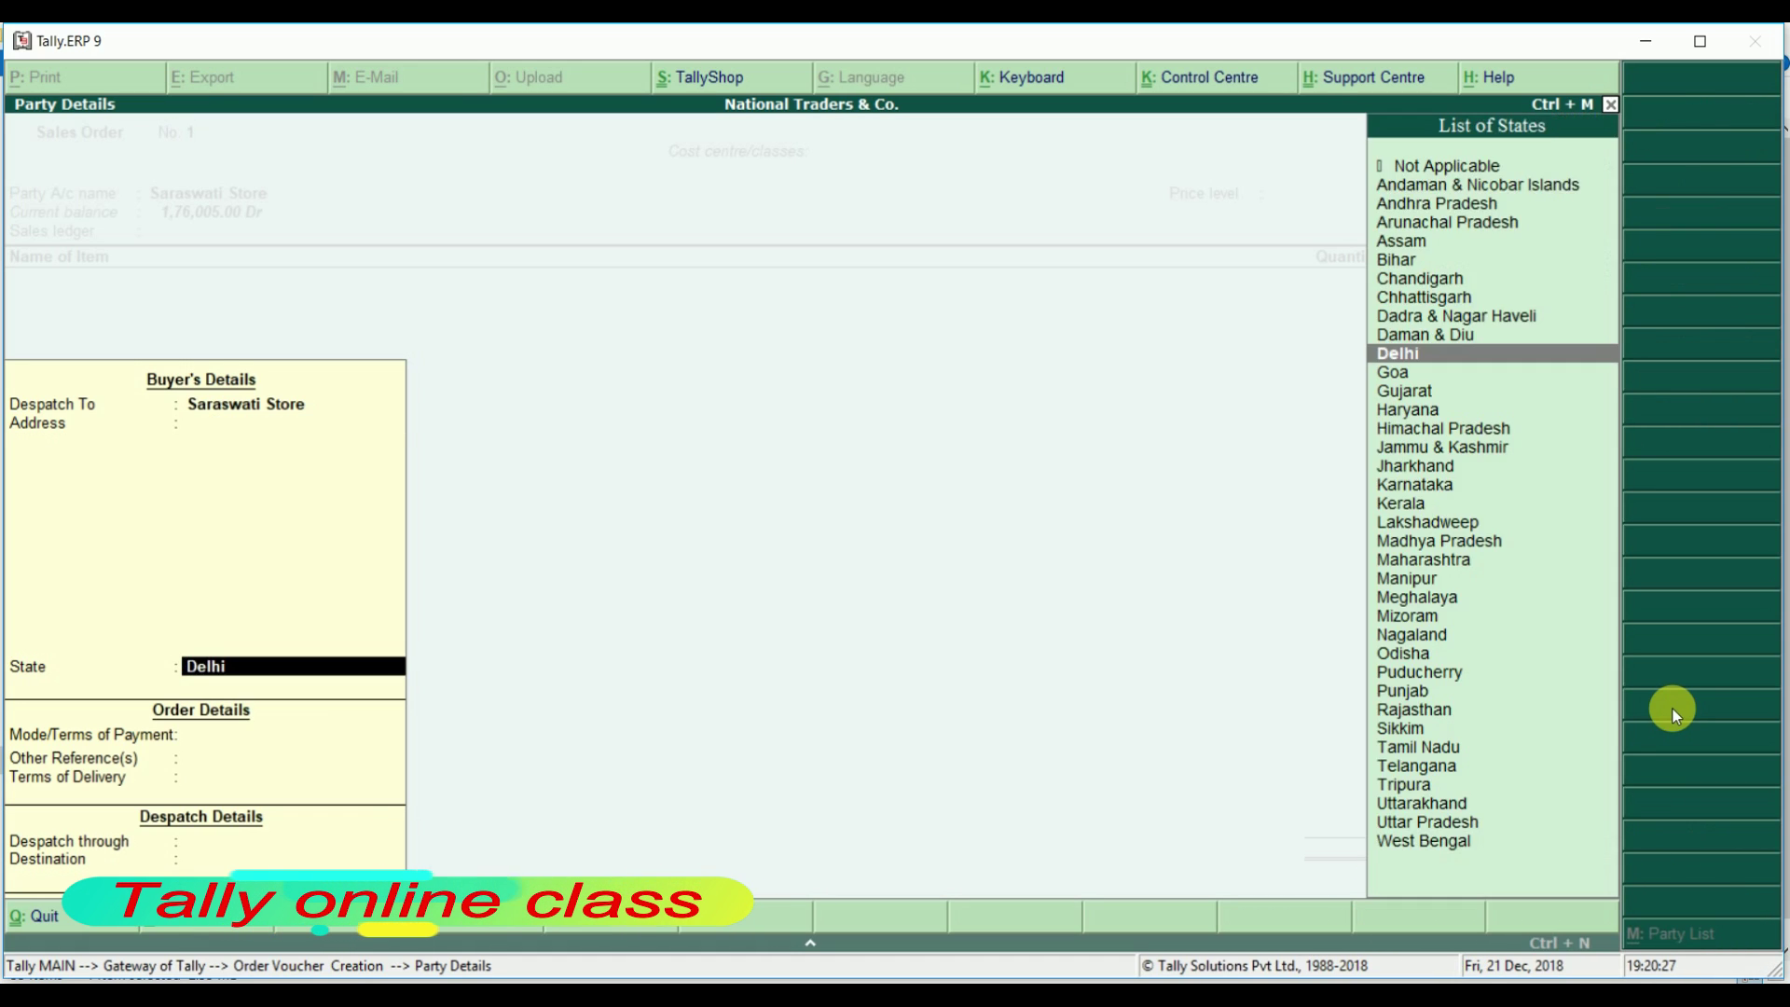
pyautogui.press('Return')
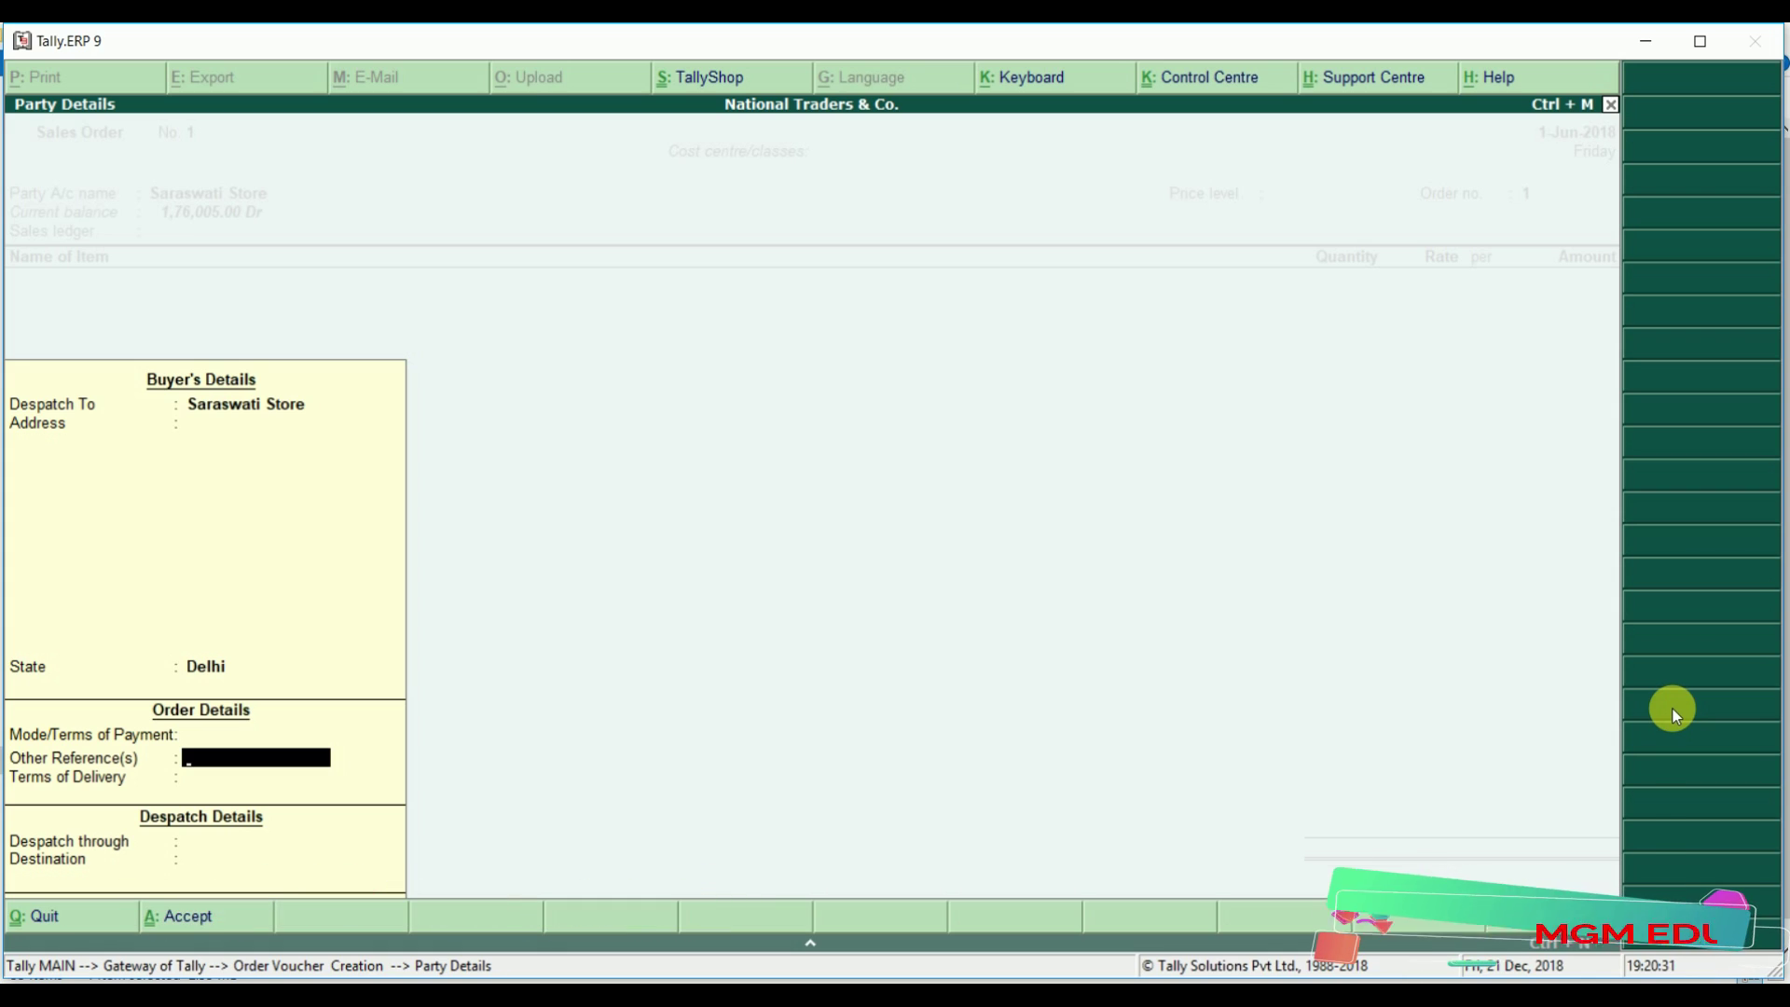
pyautogui.press('Return')
pyautogui.press('Return')
pyautogui.press('Return')
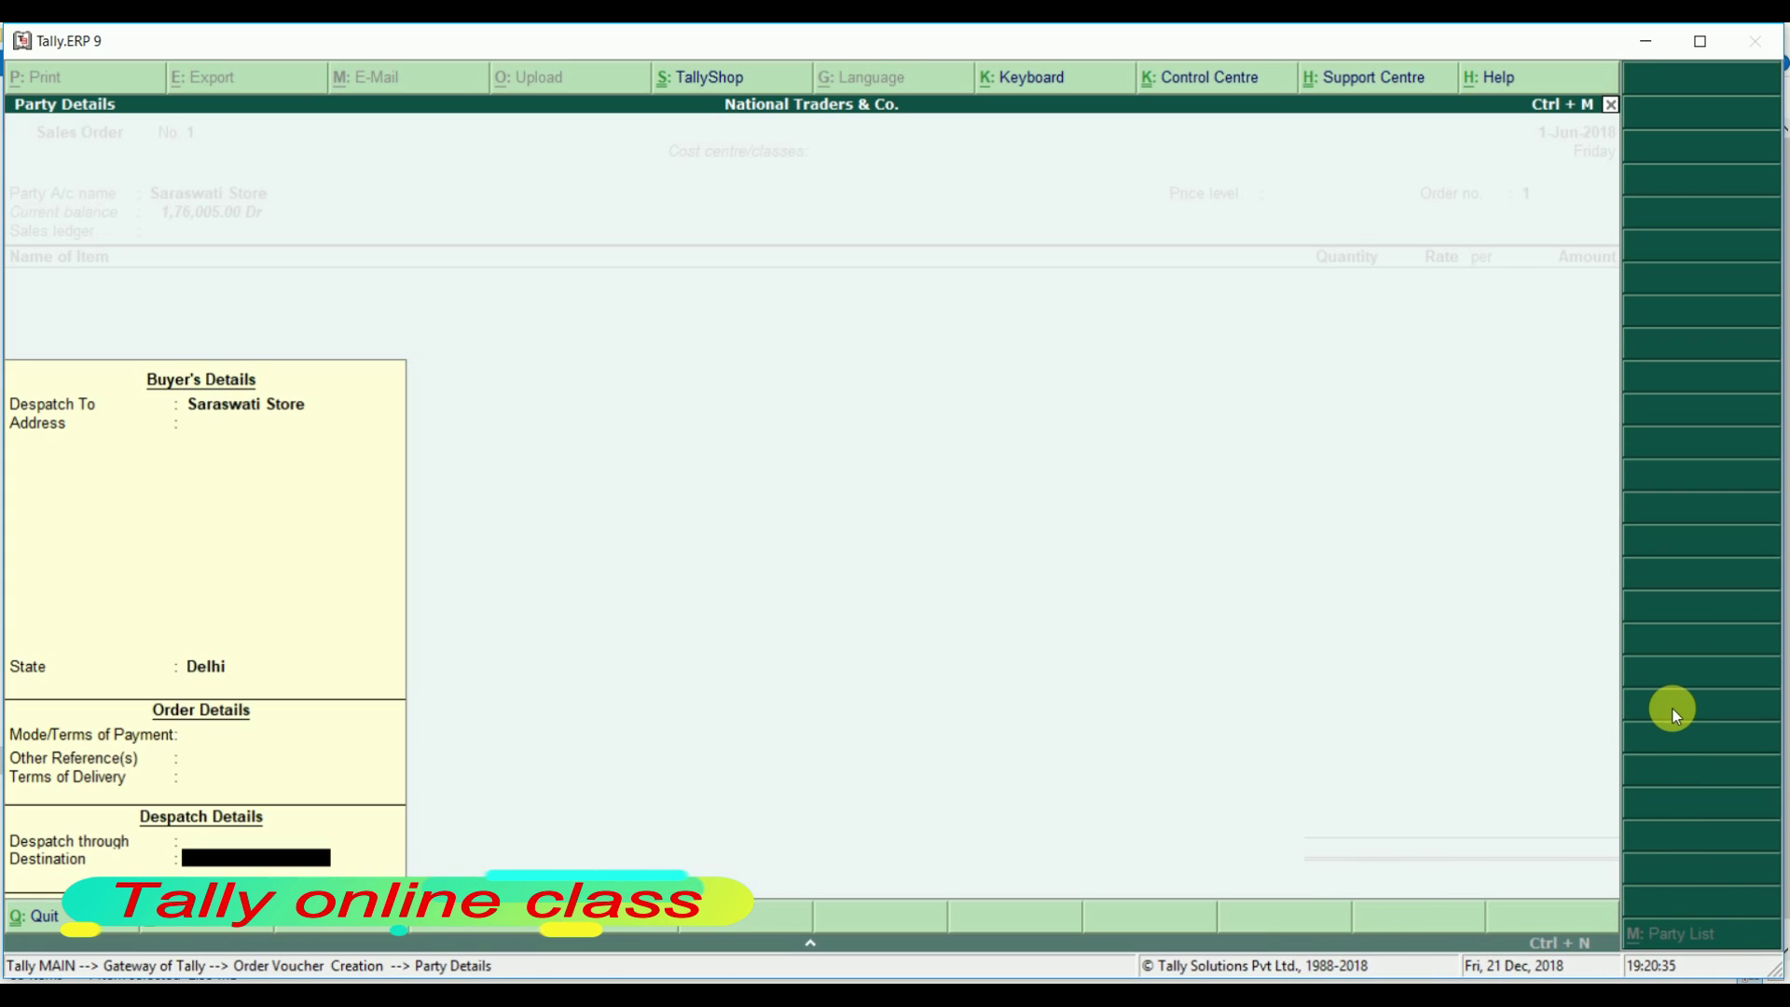
pyautogui.press('Return')
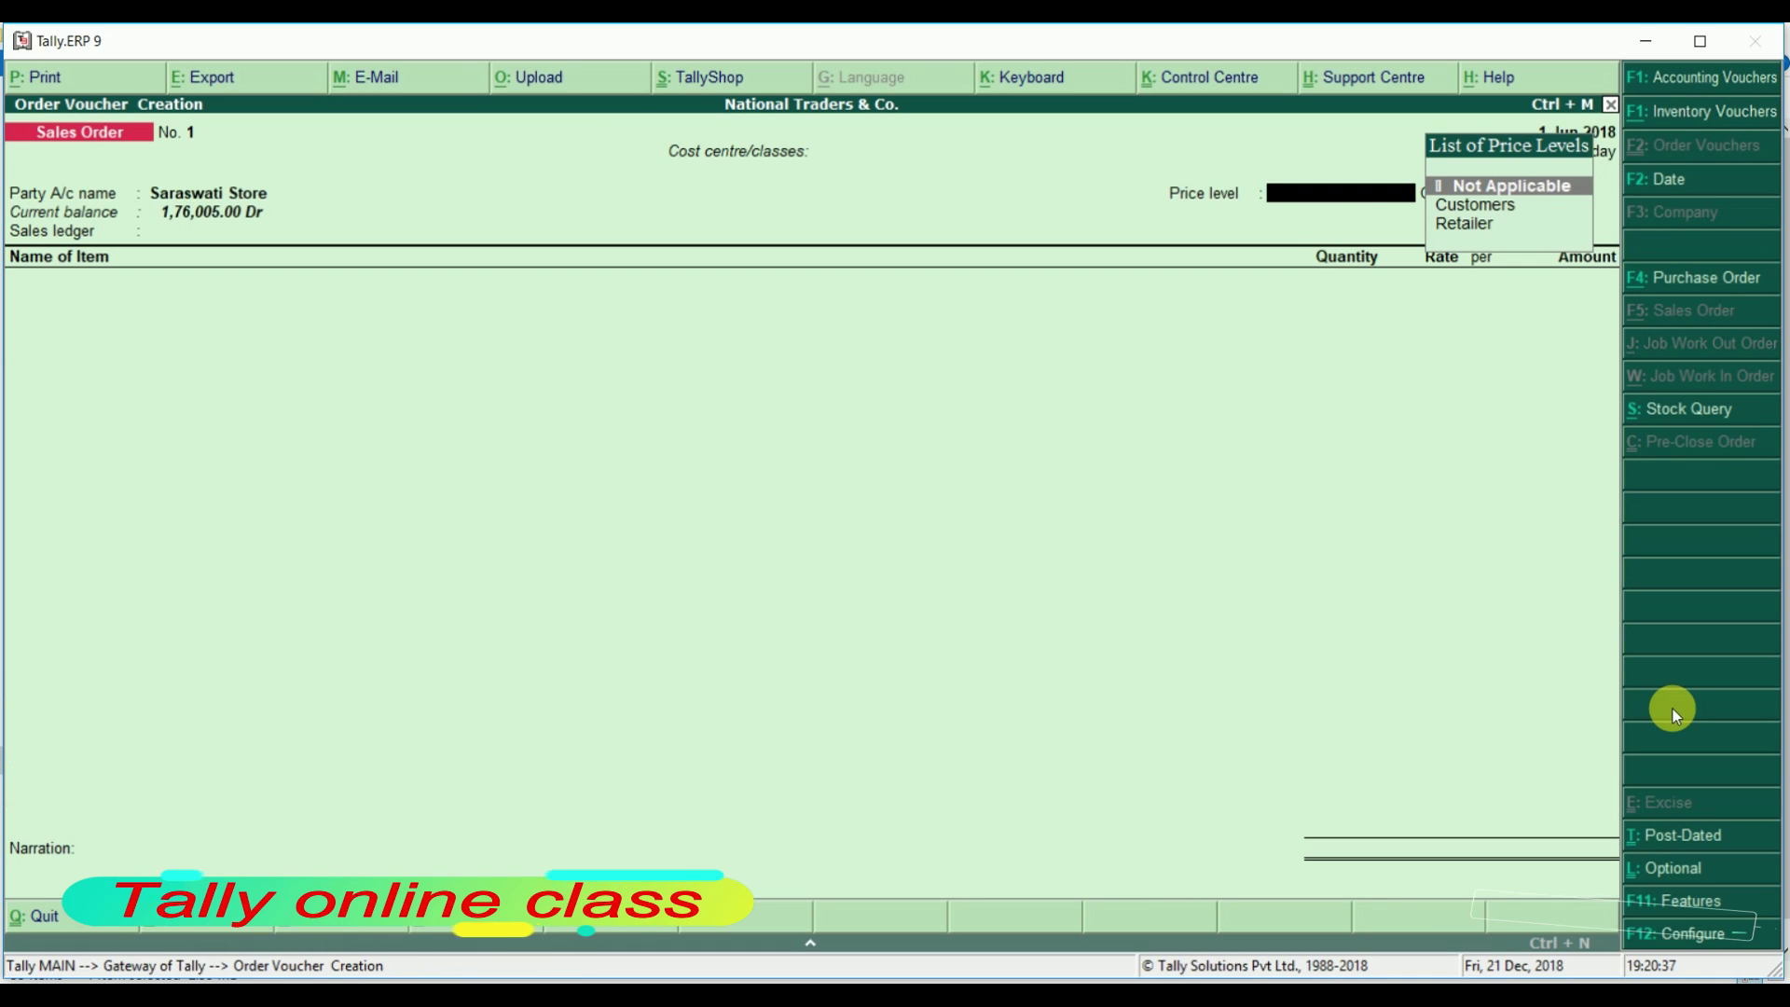
# - Set the price level to Not Applicable, keep order number 1, and choose the Sales ledger
pyautogui.press('Return')
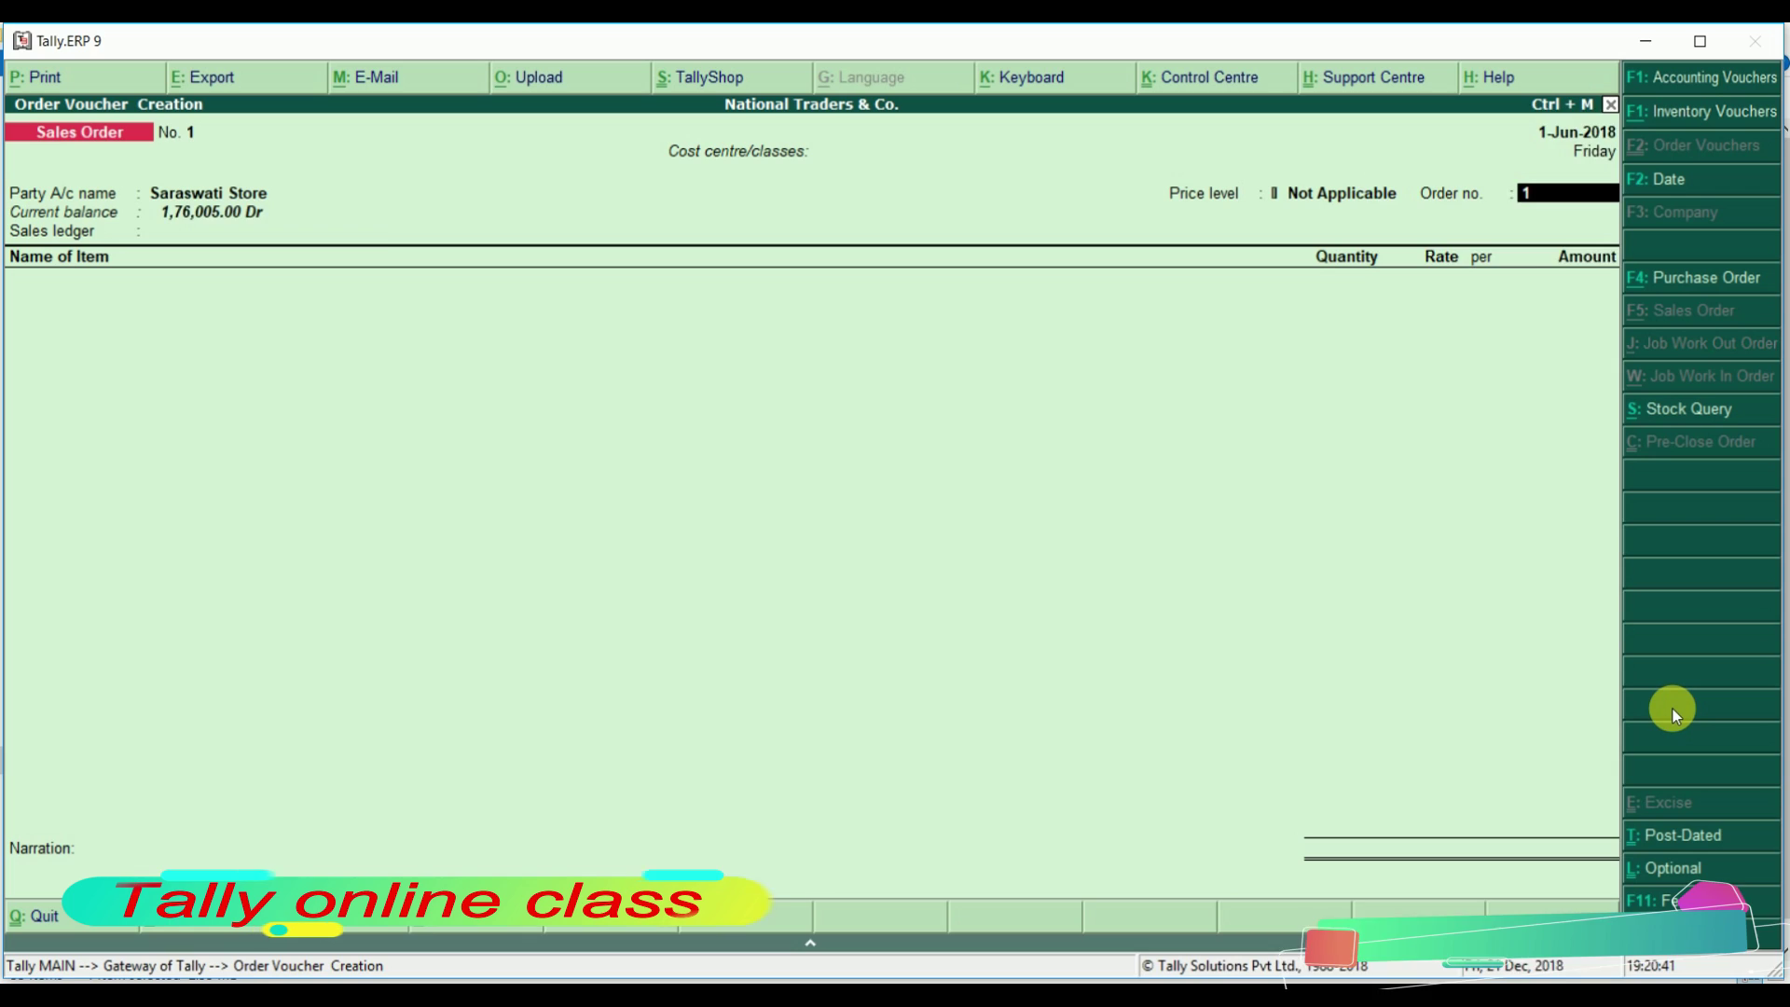
pyautogui.press('Return')
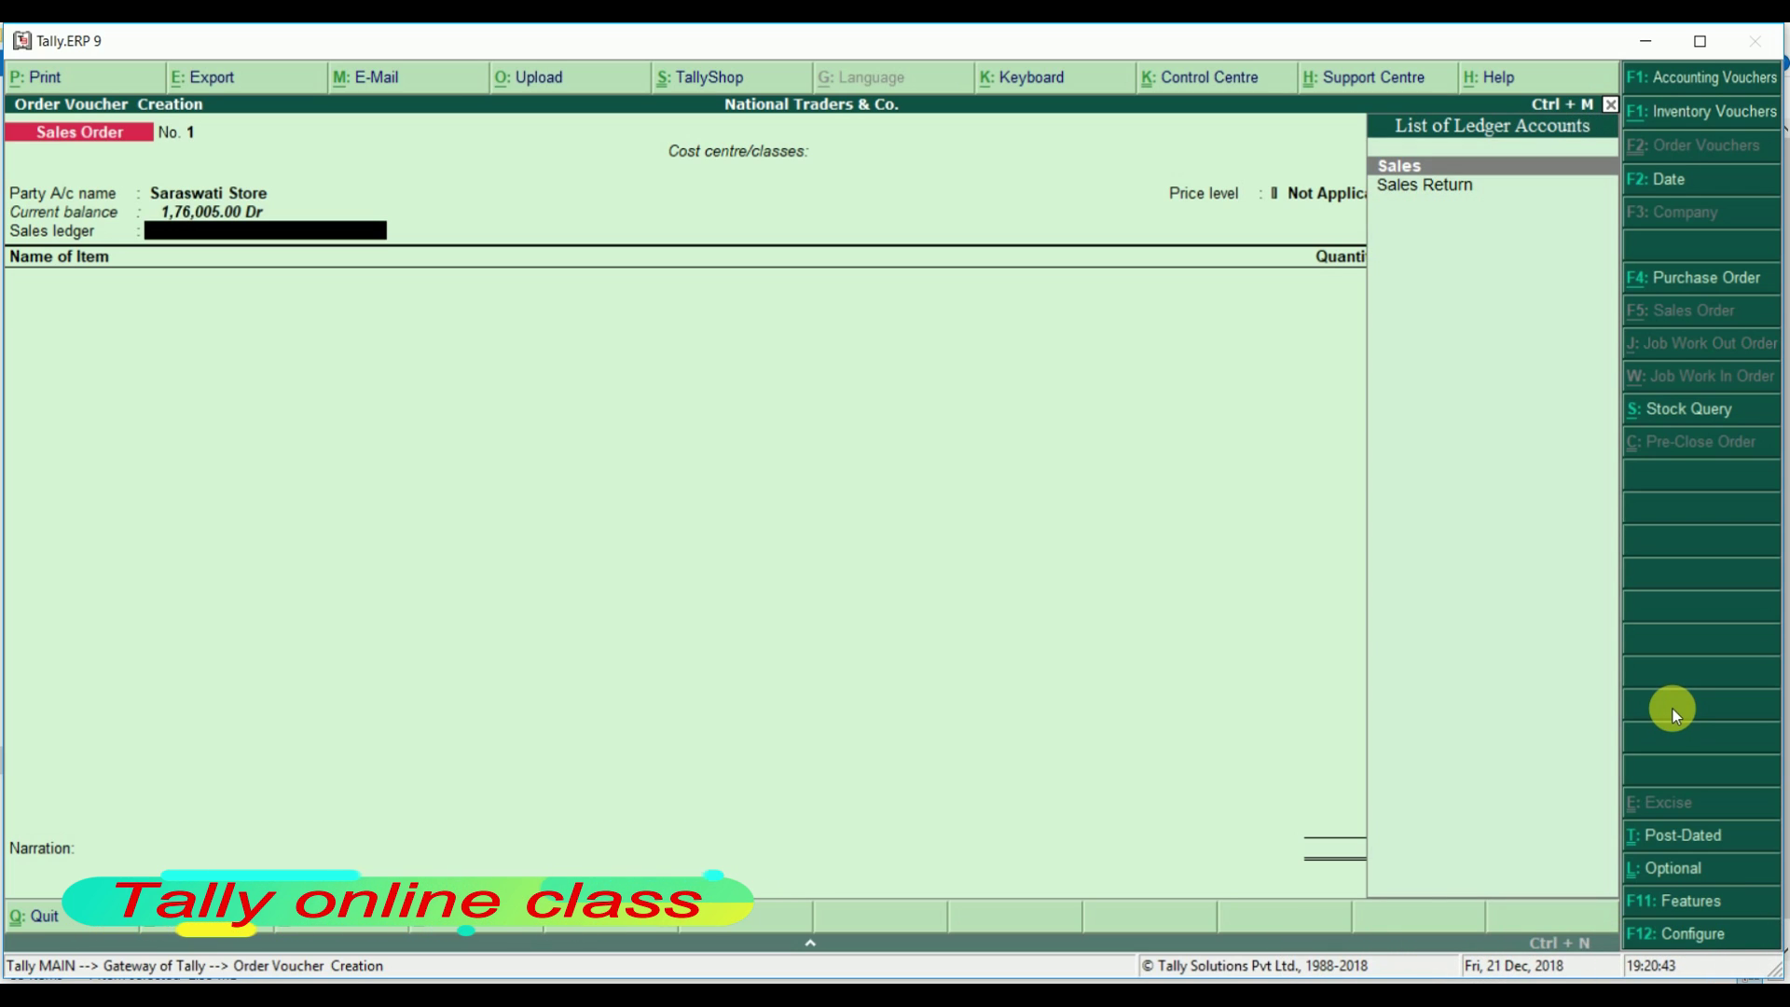
pyautogui.press('Return')
# - Add Fan as the stock item on the sales order and set its due date to 2-6 (2-Jun-2018)
pyautogui.write('A')
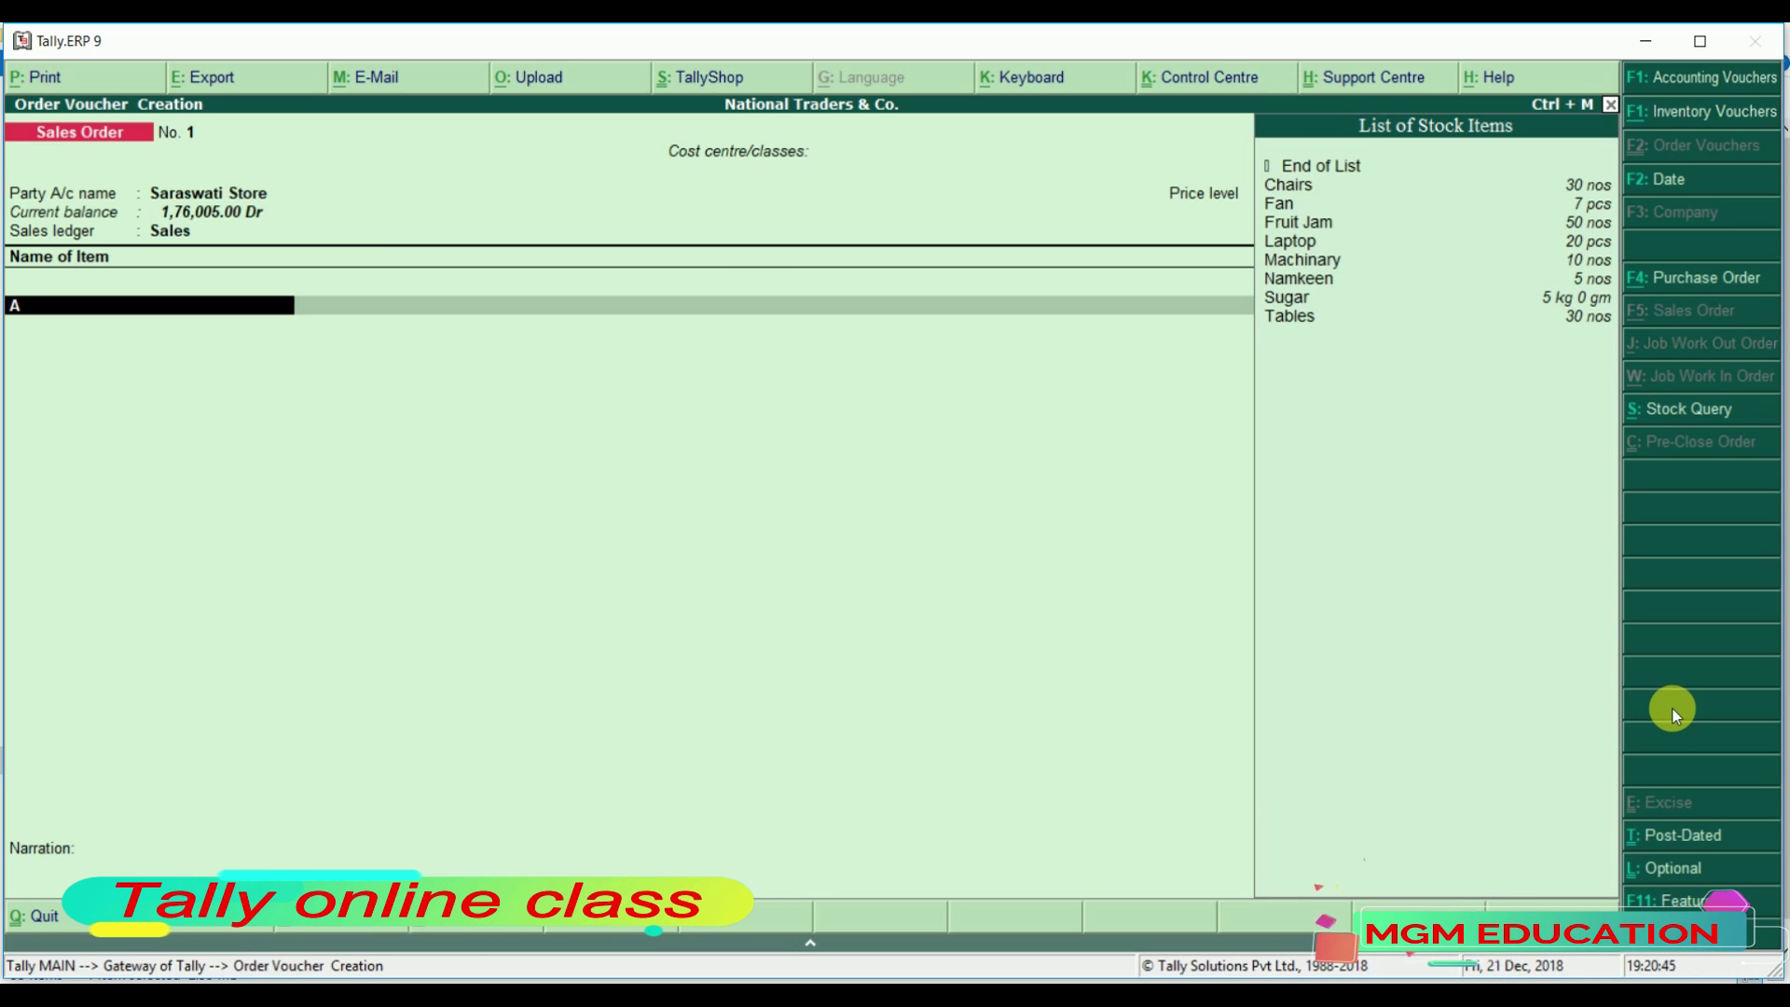
pyautogui.press('Down')
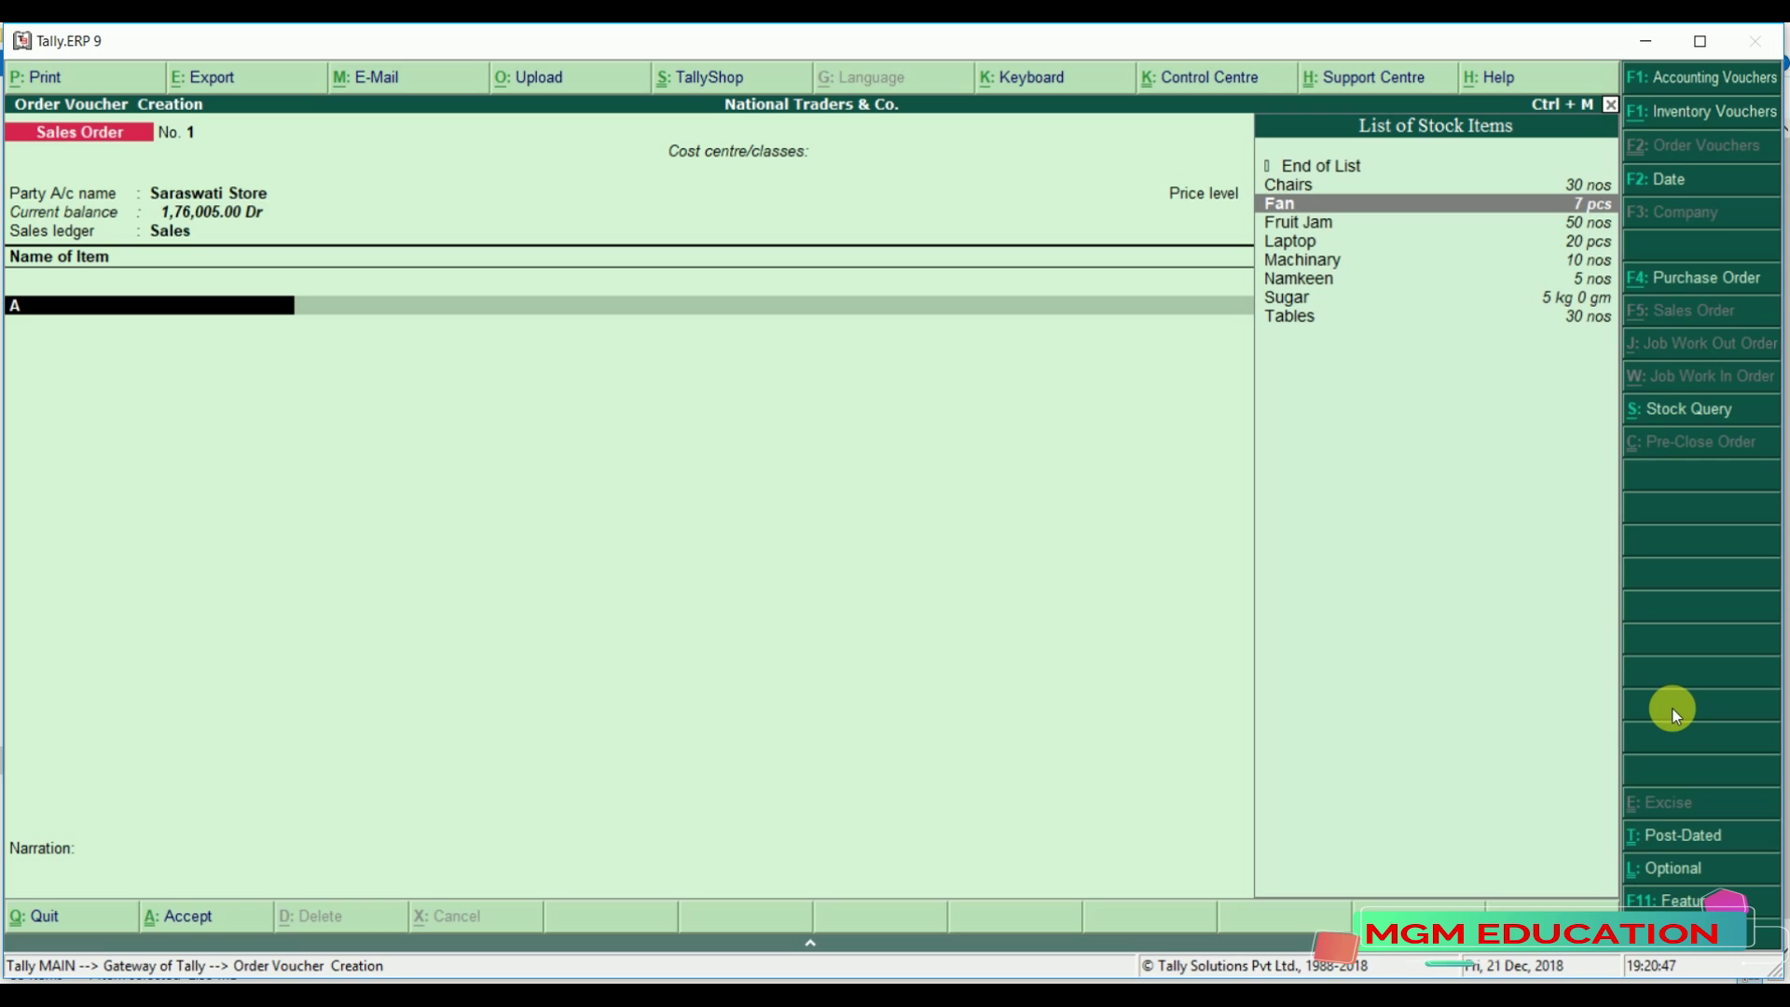
pyautogui.press('Return')
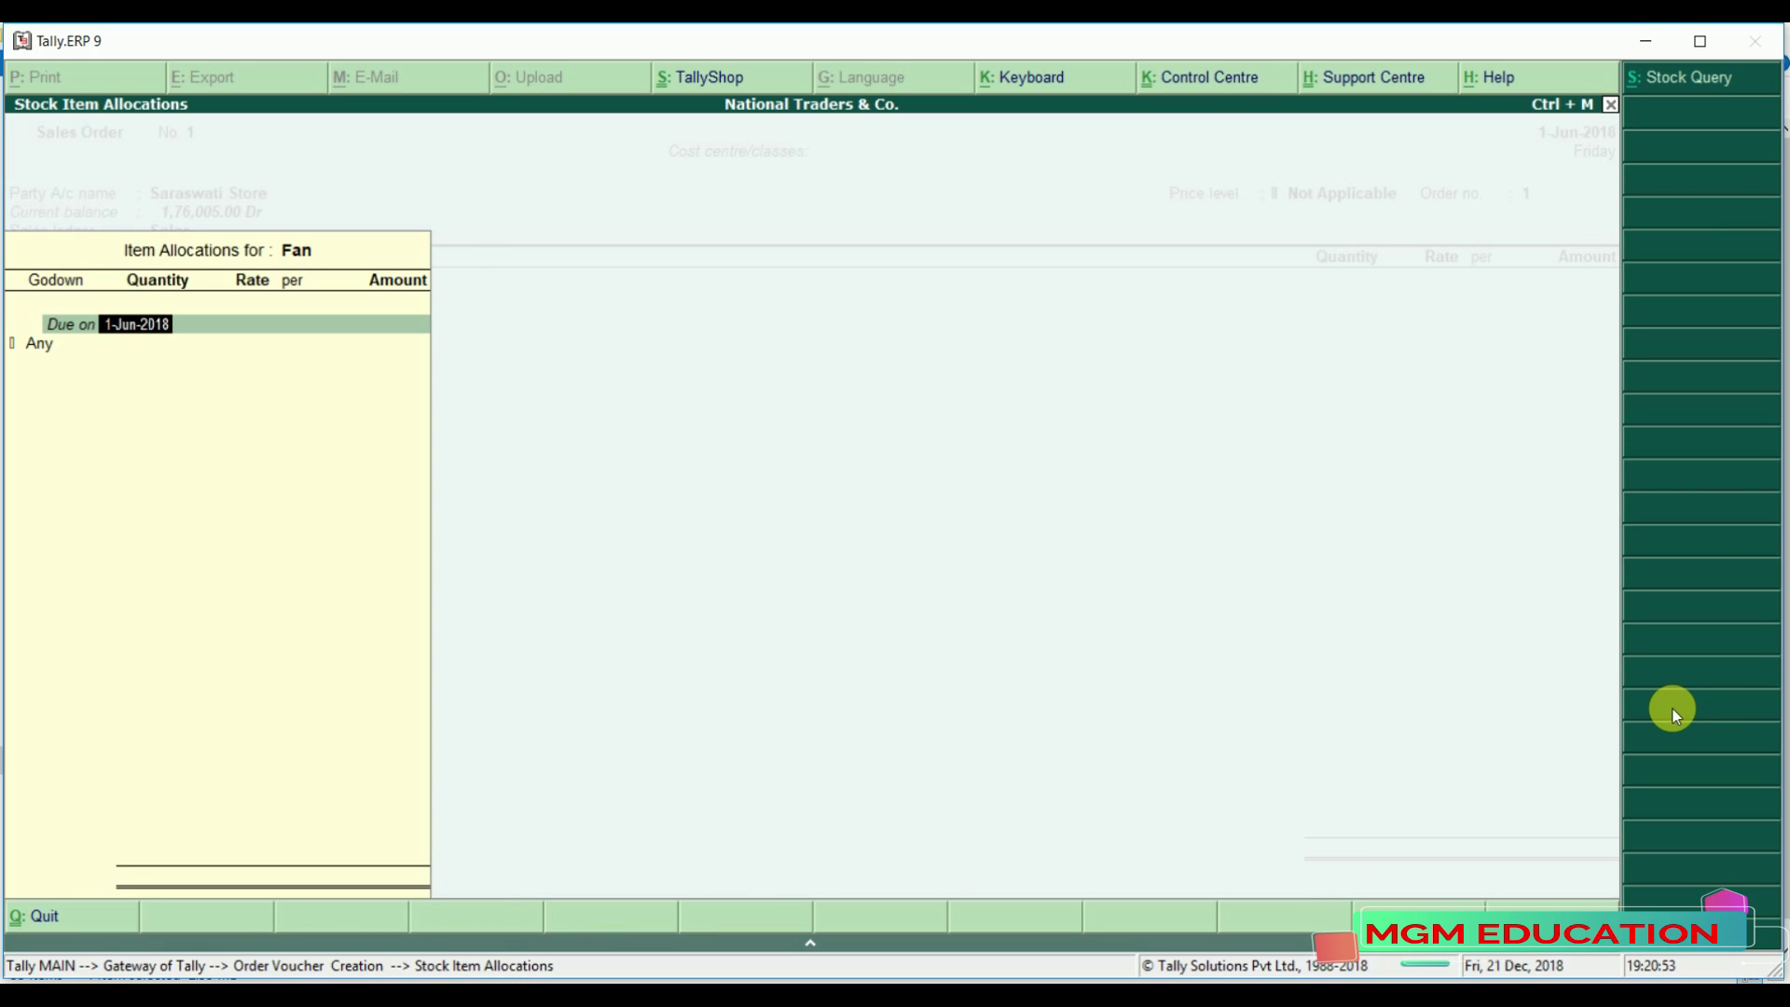
pyautogui.write('2-6')
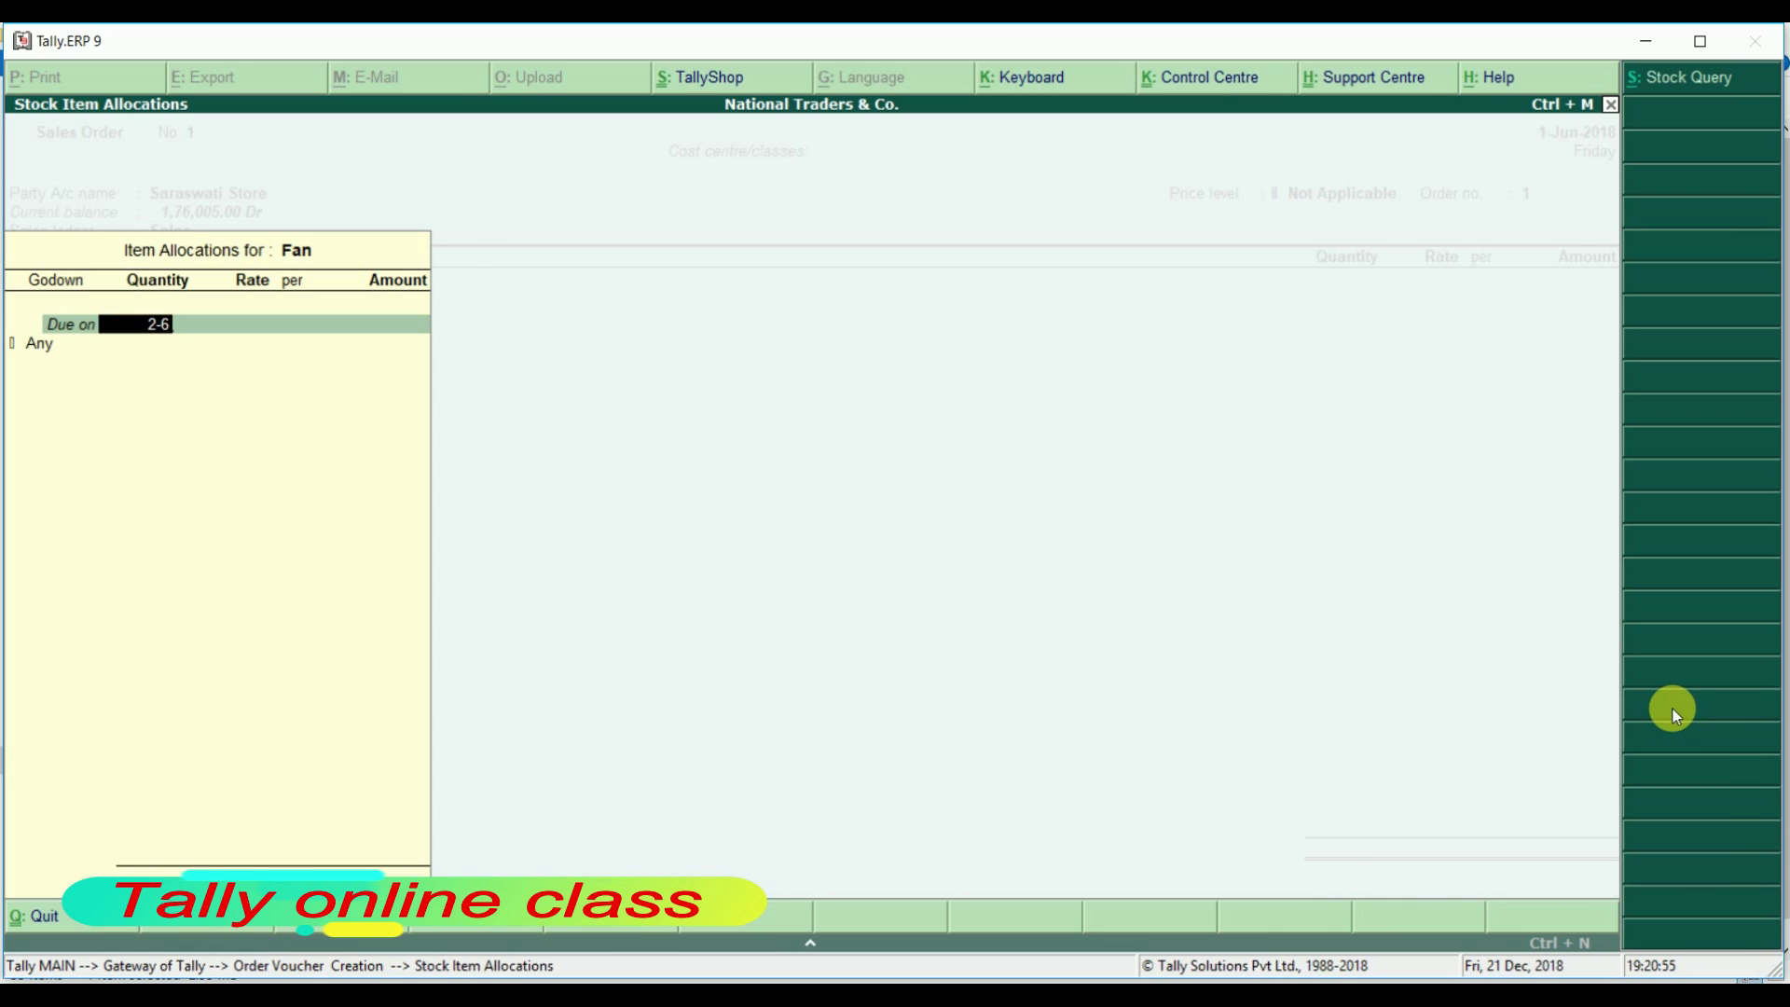
pyautogui.press('Return')
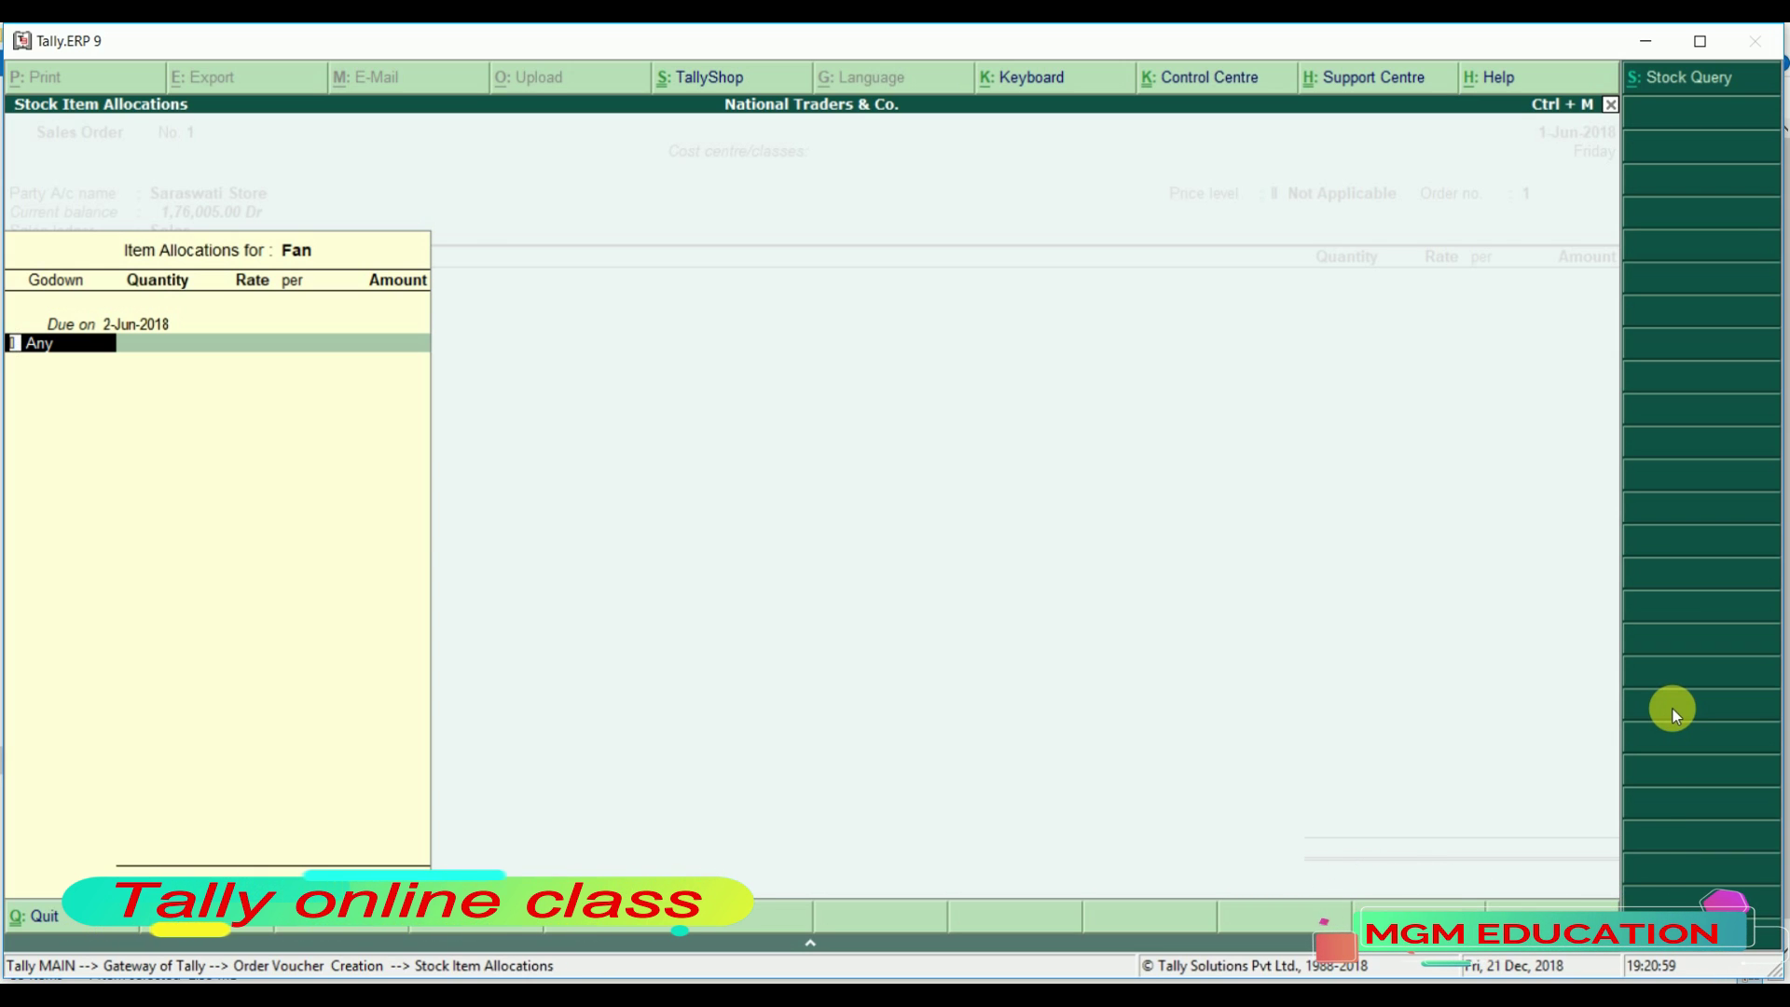
# - Allocate 5 pcs of Fan from Main Location at the rate of 2,000.00 per pcs
pyautogui.write('A')
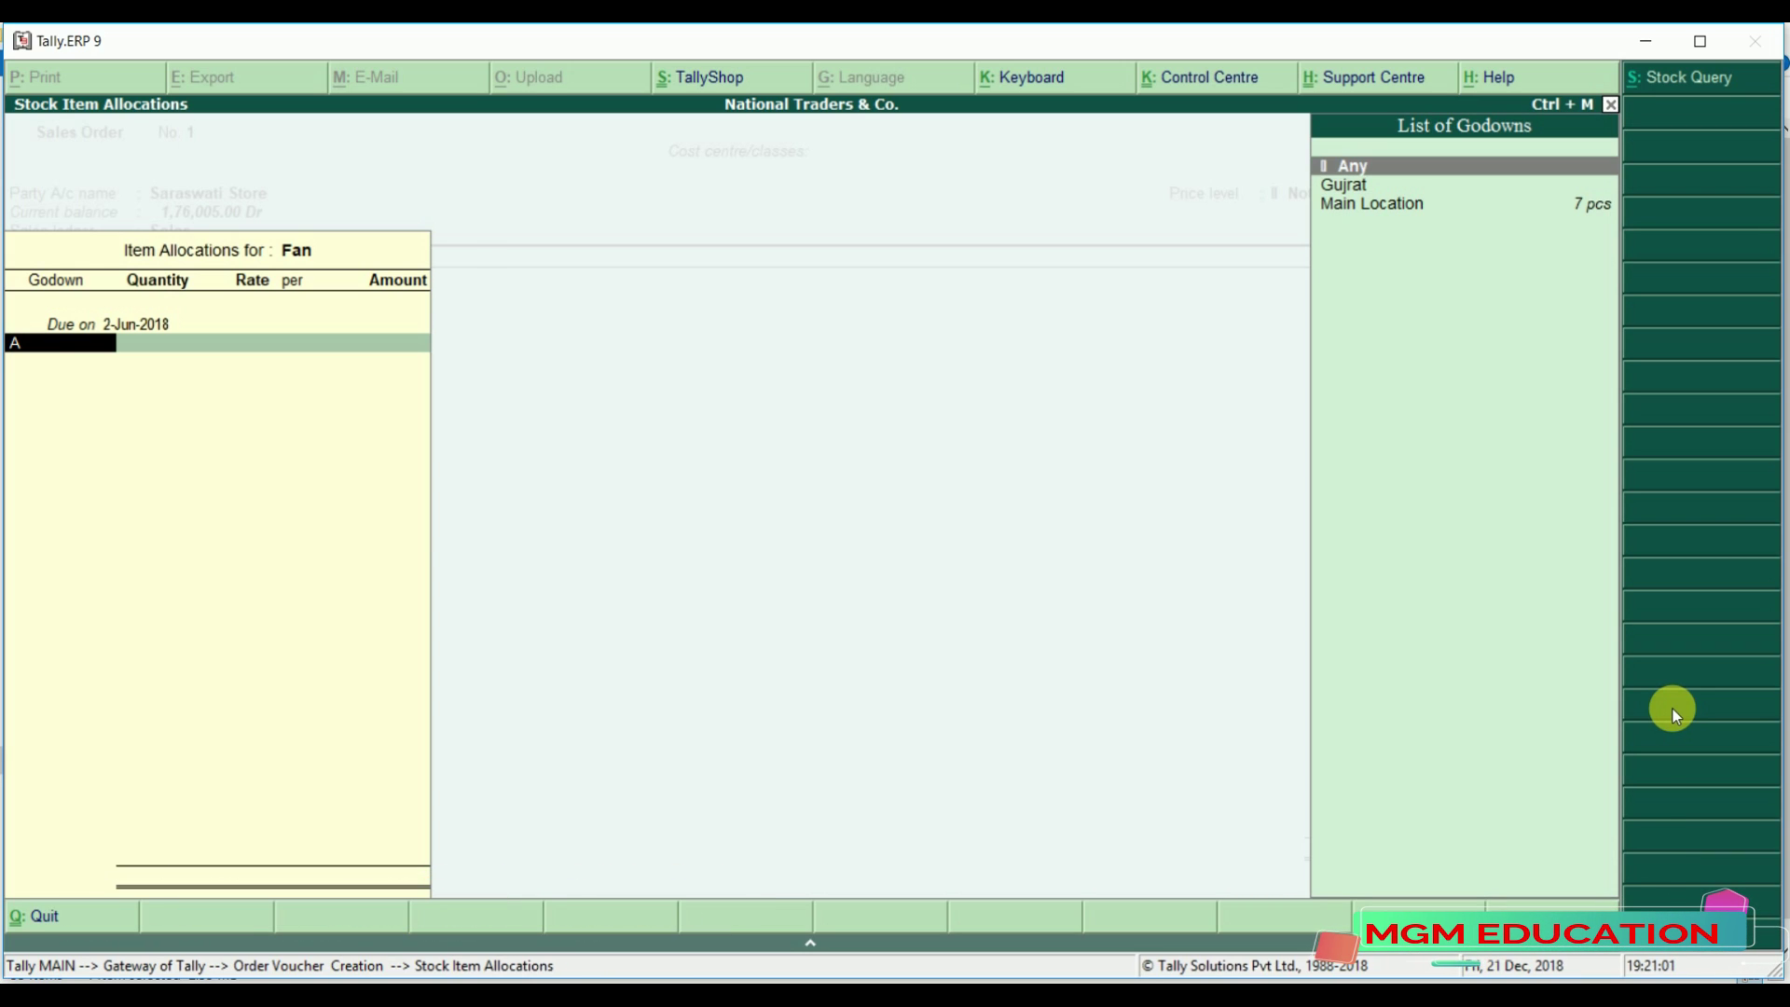
pyautogui.press('Down')
pyautogui.press('Down')
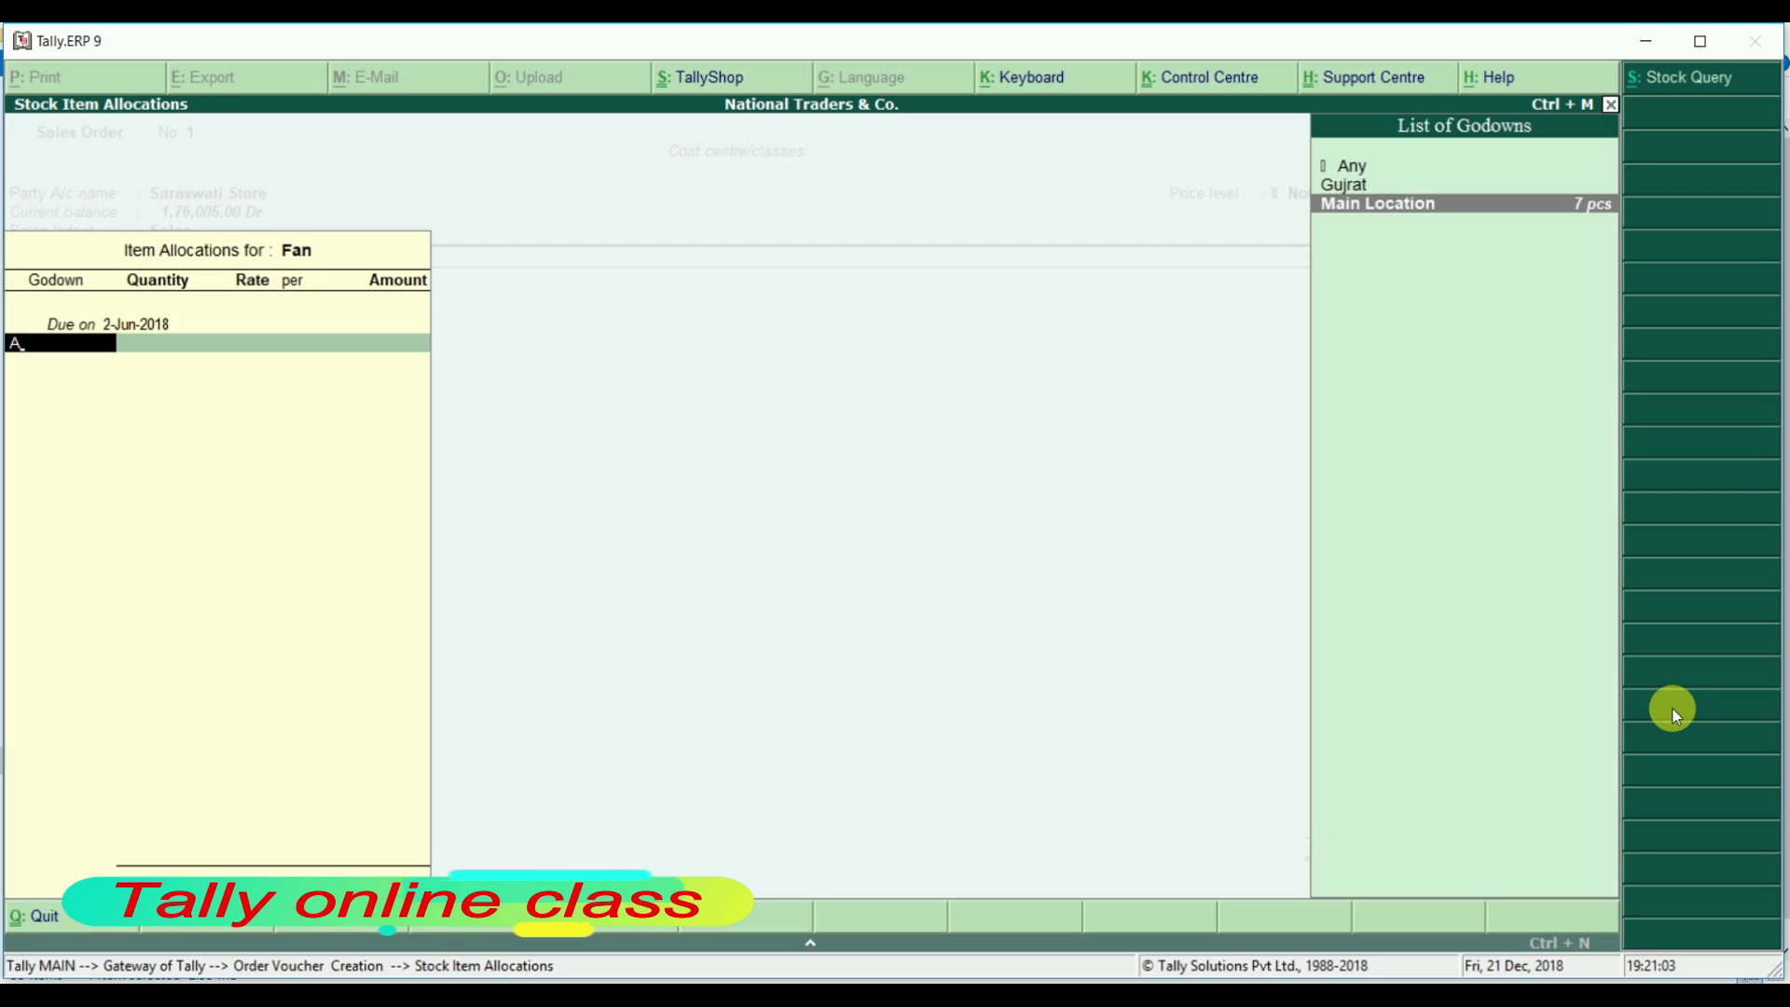
pyautogui.press('Return')
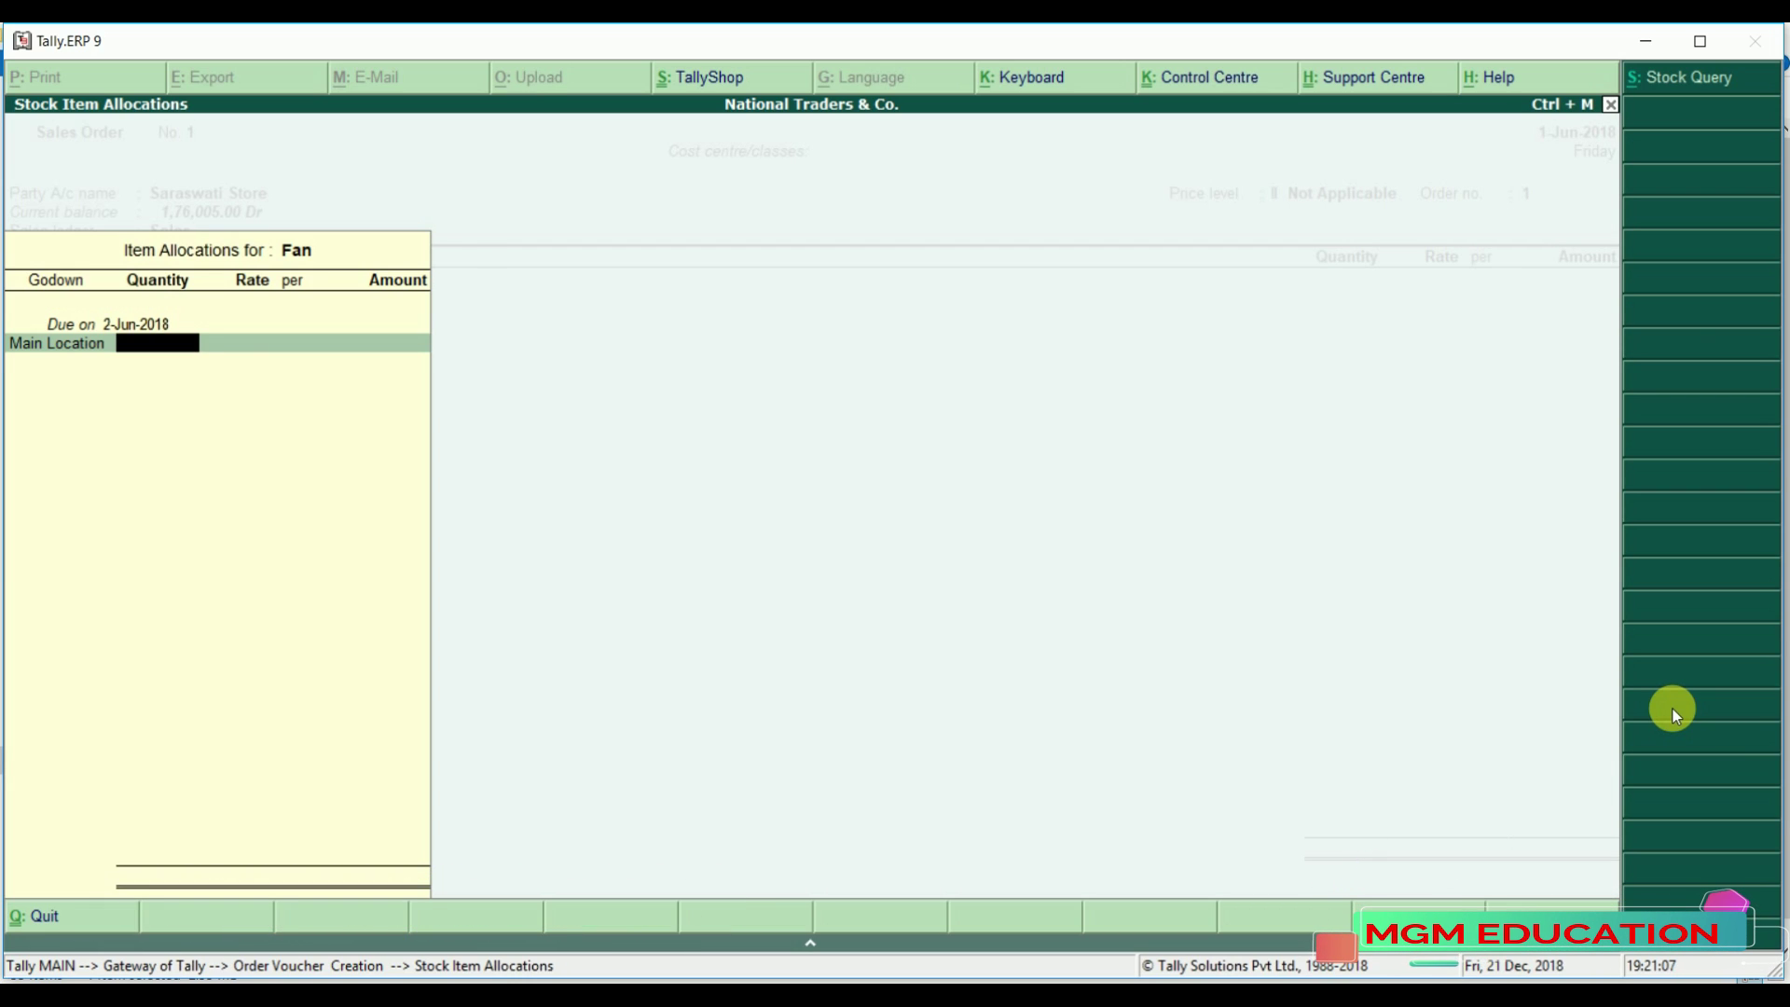
pyautogui.write('5')
pyautogui.press('Return')
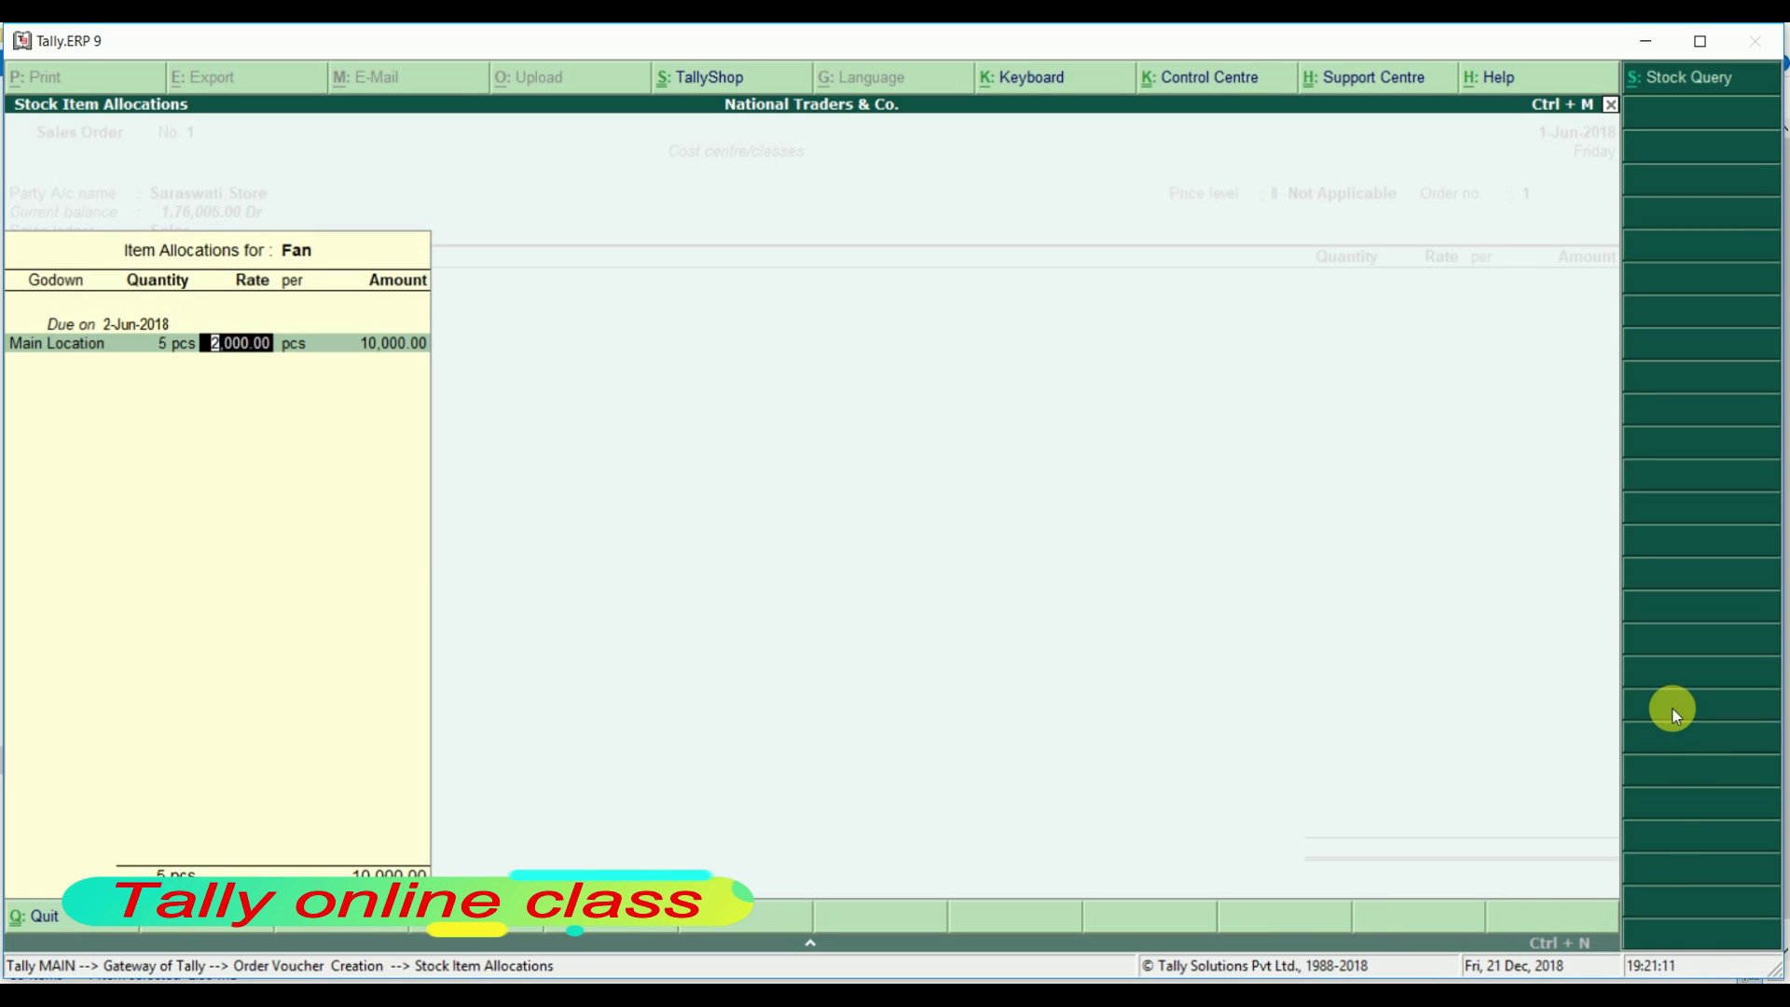
pyautogui.press('Return')
pyautogui.press('Return')
pyautogui.press('Return')
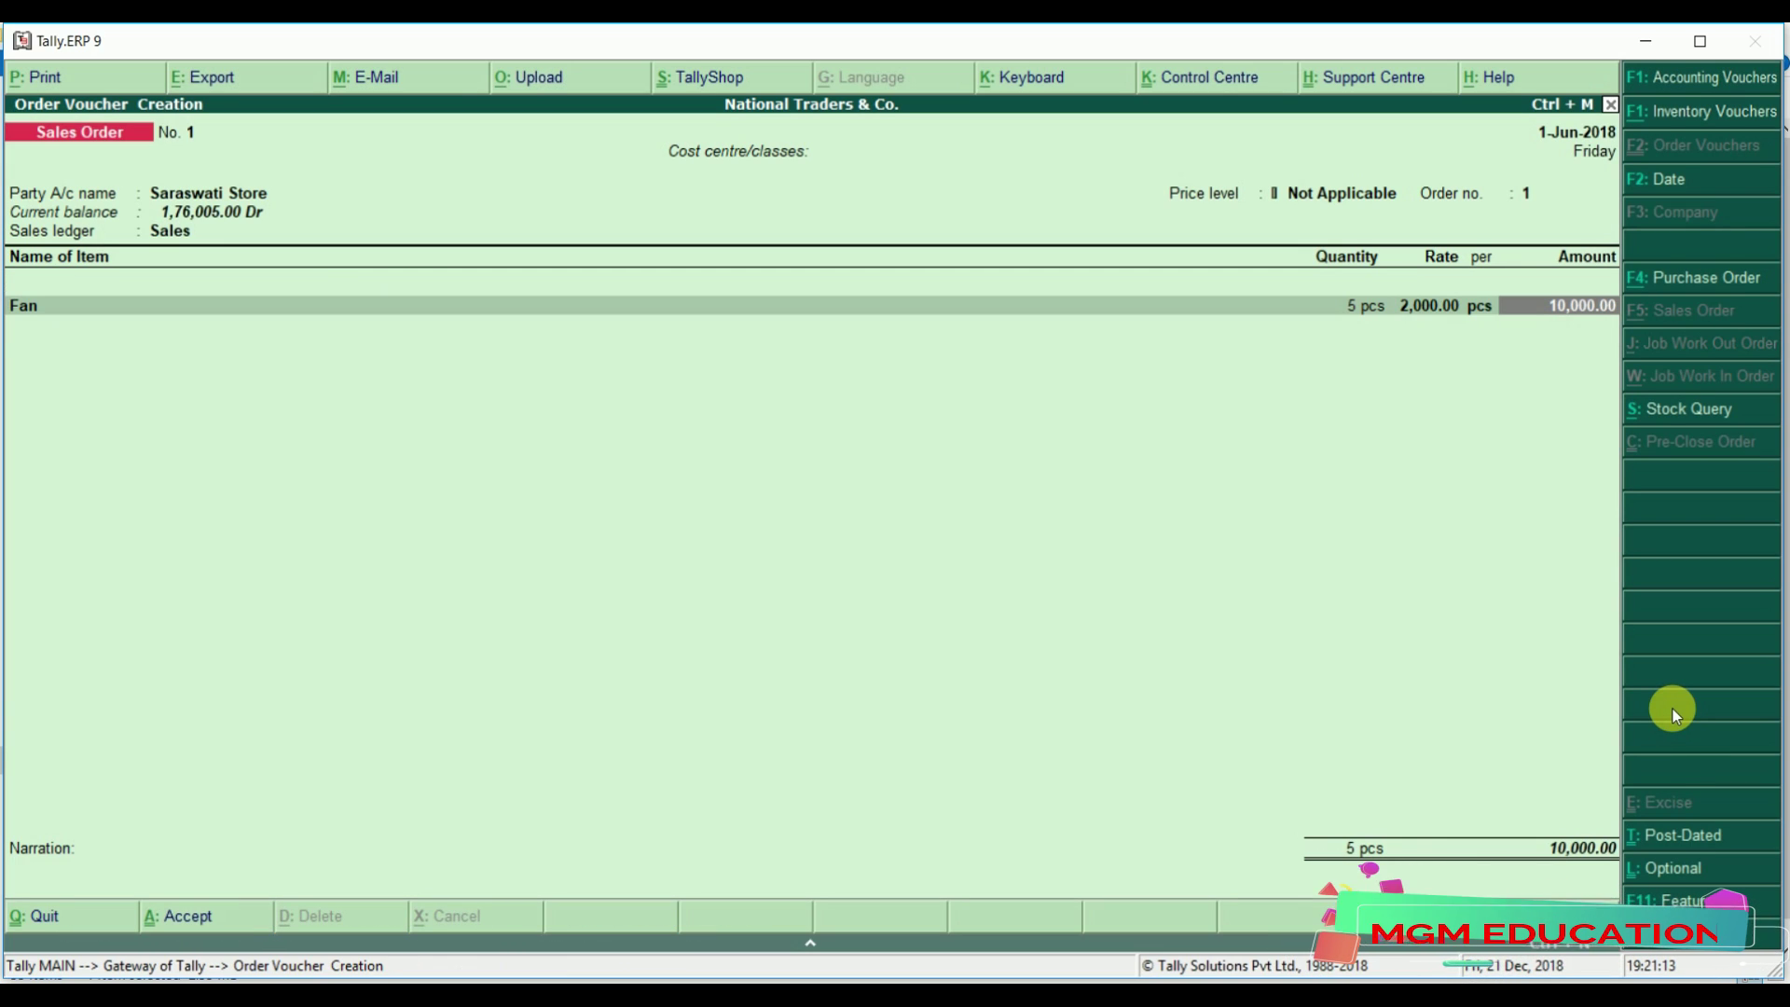
# - End the item list, leave the narration blank, save the sales order, and return to the Gateway of Tally
pyautogui.press('Return')
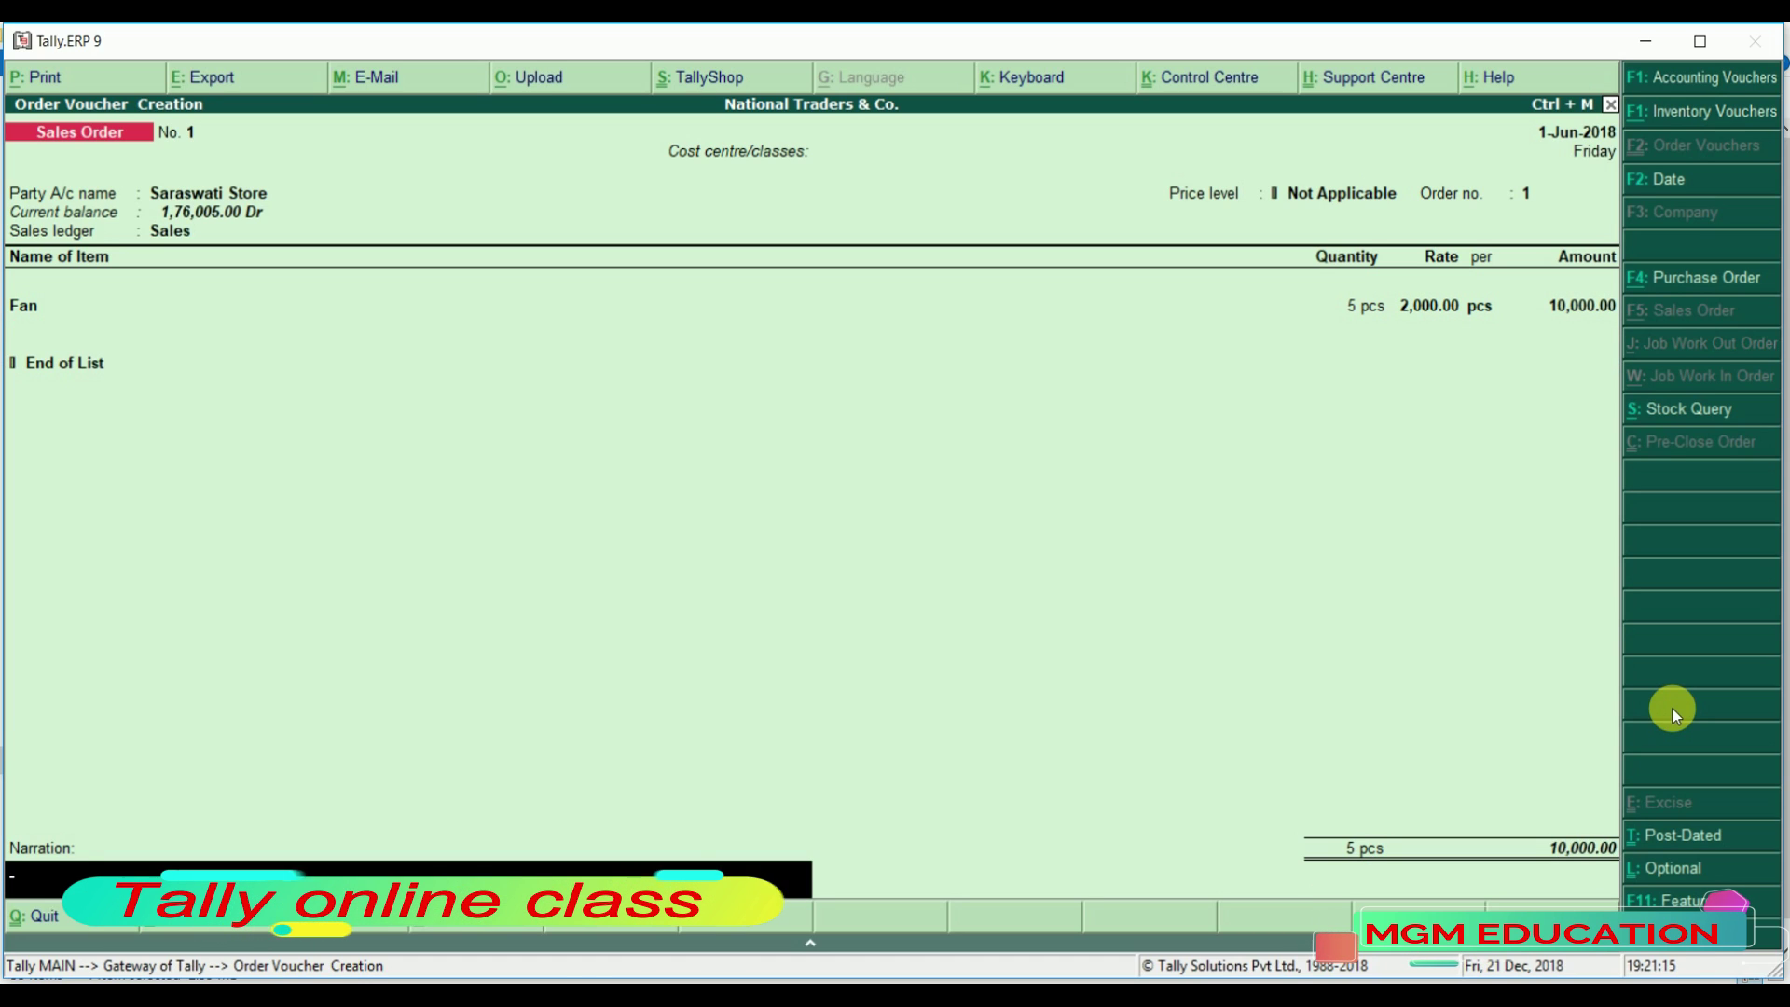
pyautogui.press('Return')
pyautogui.press('Return')
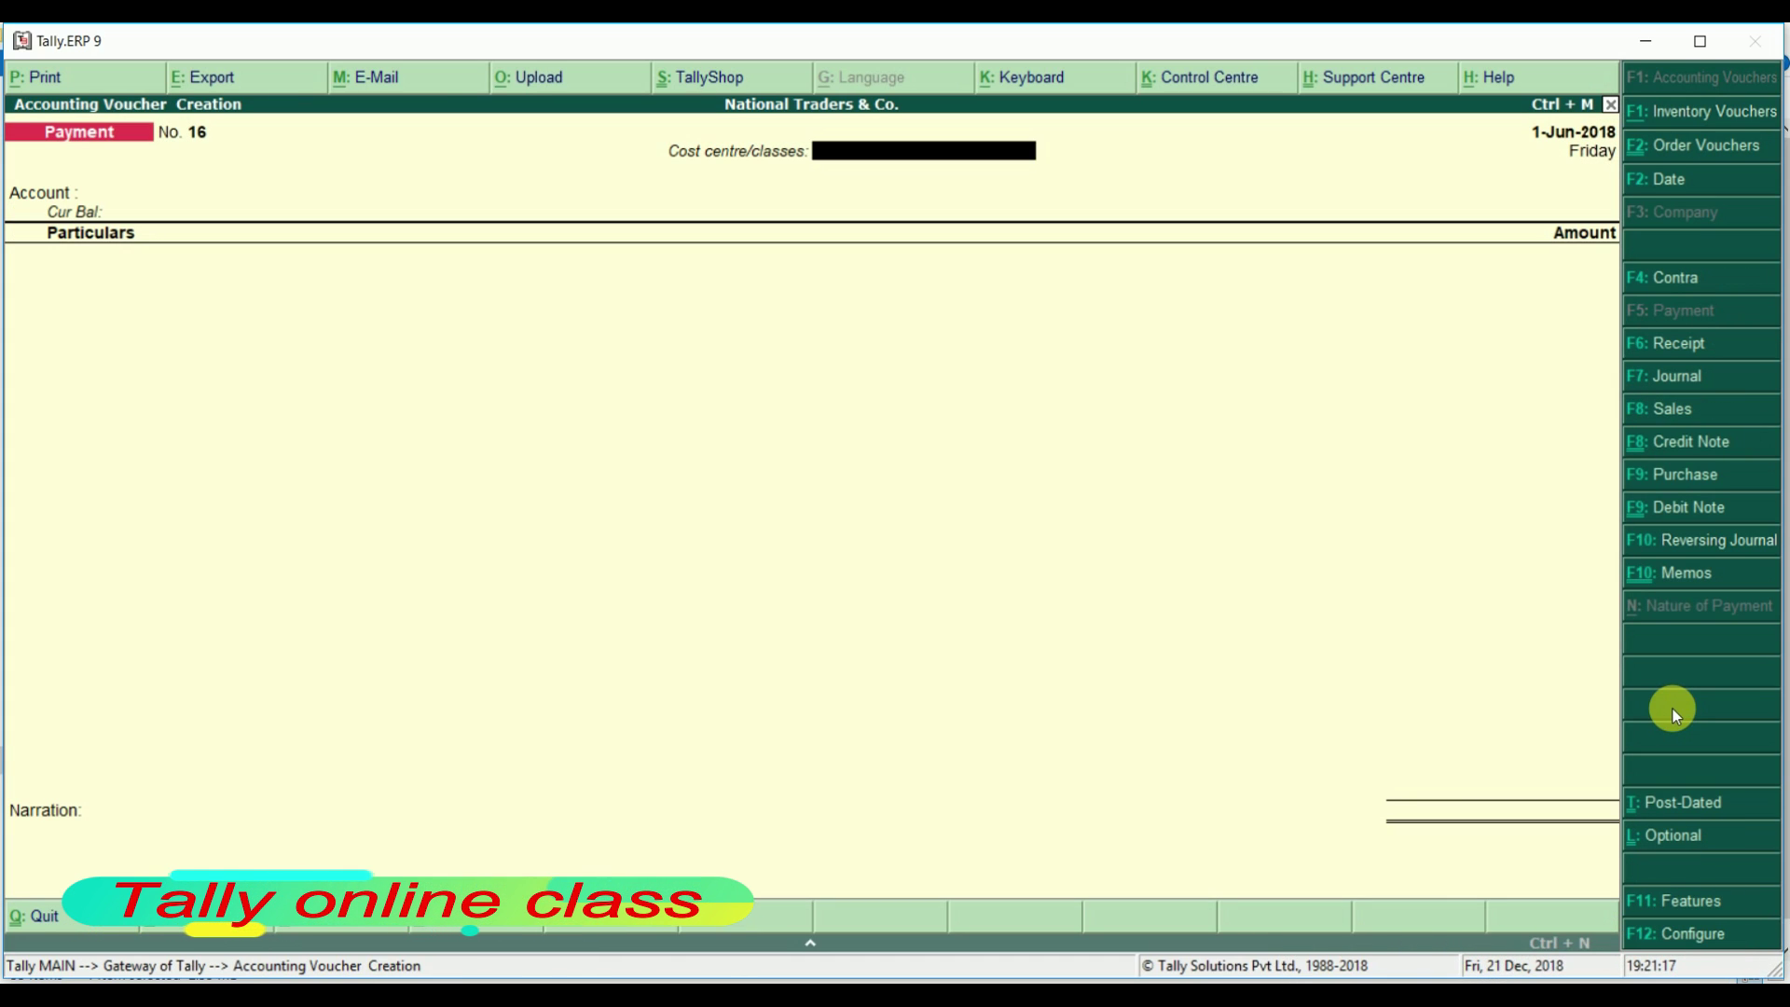
pyautogui.press('Escape')
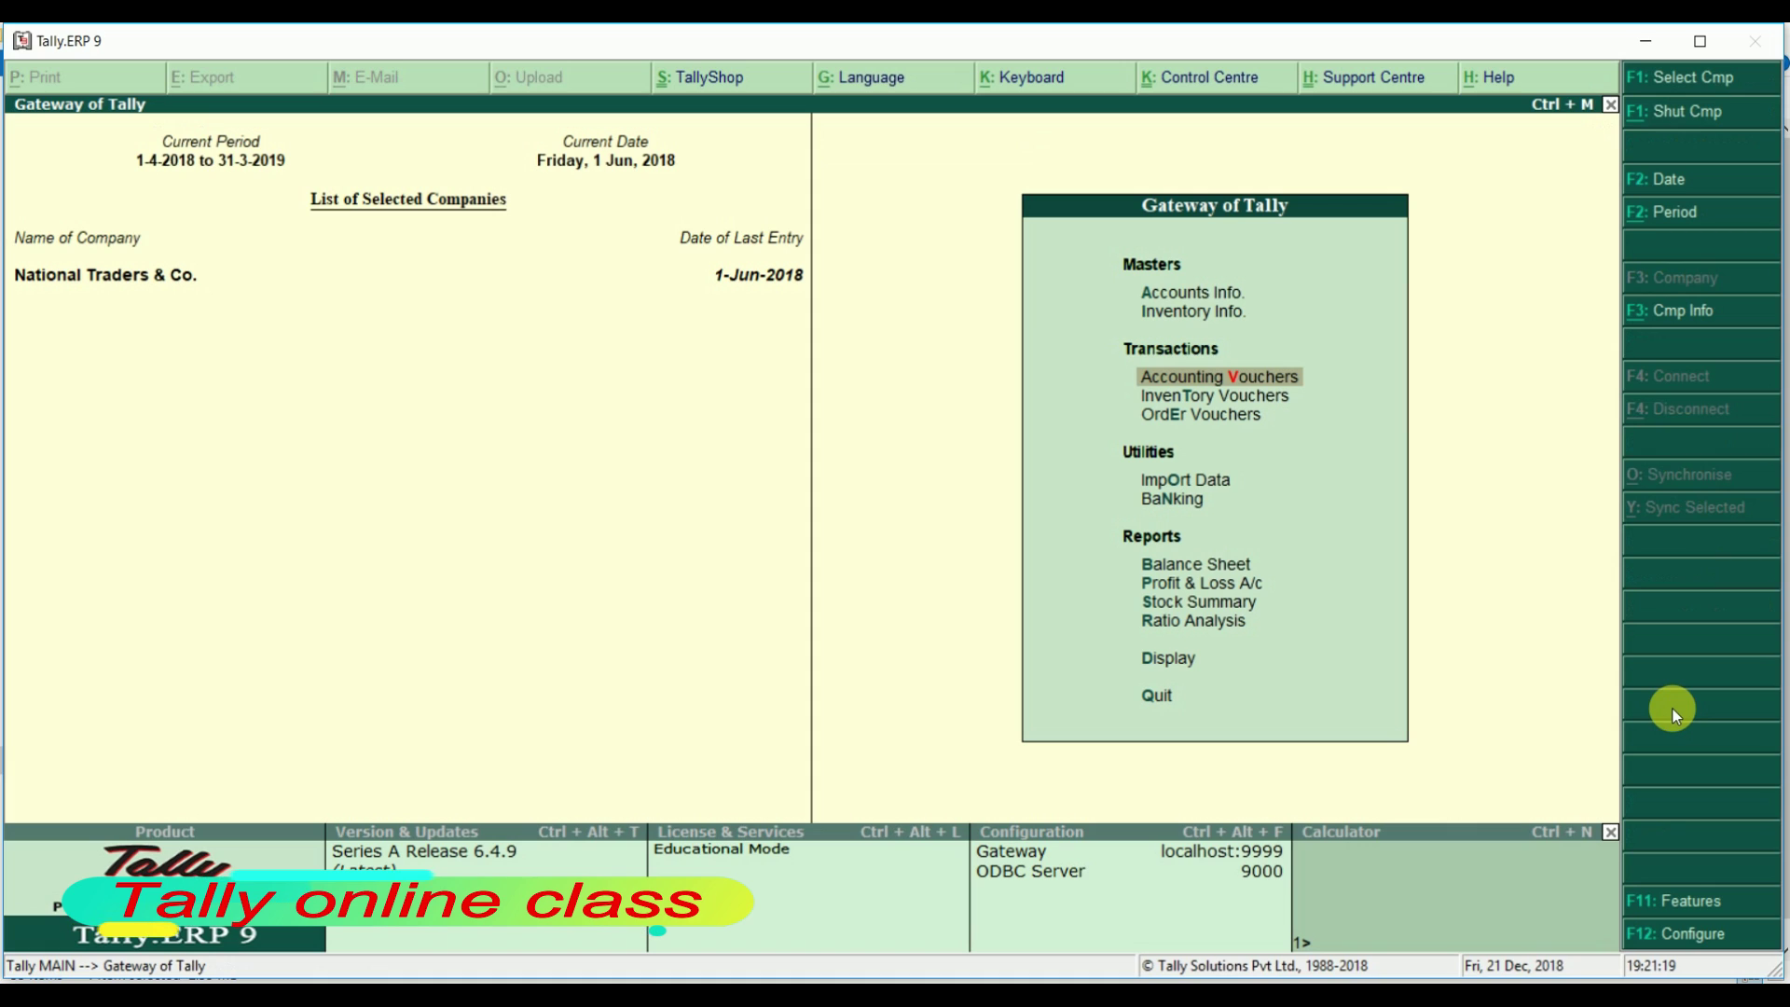
# - Open the sales order outstandings among the statements of inventory
pyautogui.press('d')
pyautogui.press('Down')
pyautogui.press('Down')
pyautogui.press('Down')
pyautogui.press('Down')
pyautogui.press('Down')
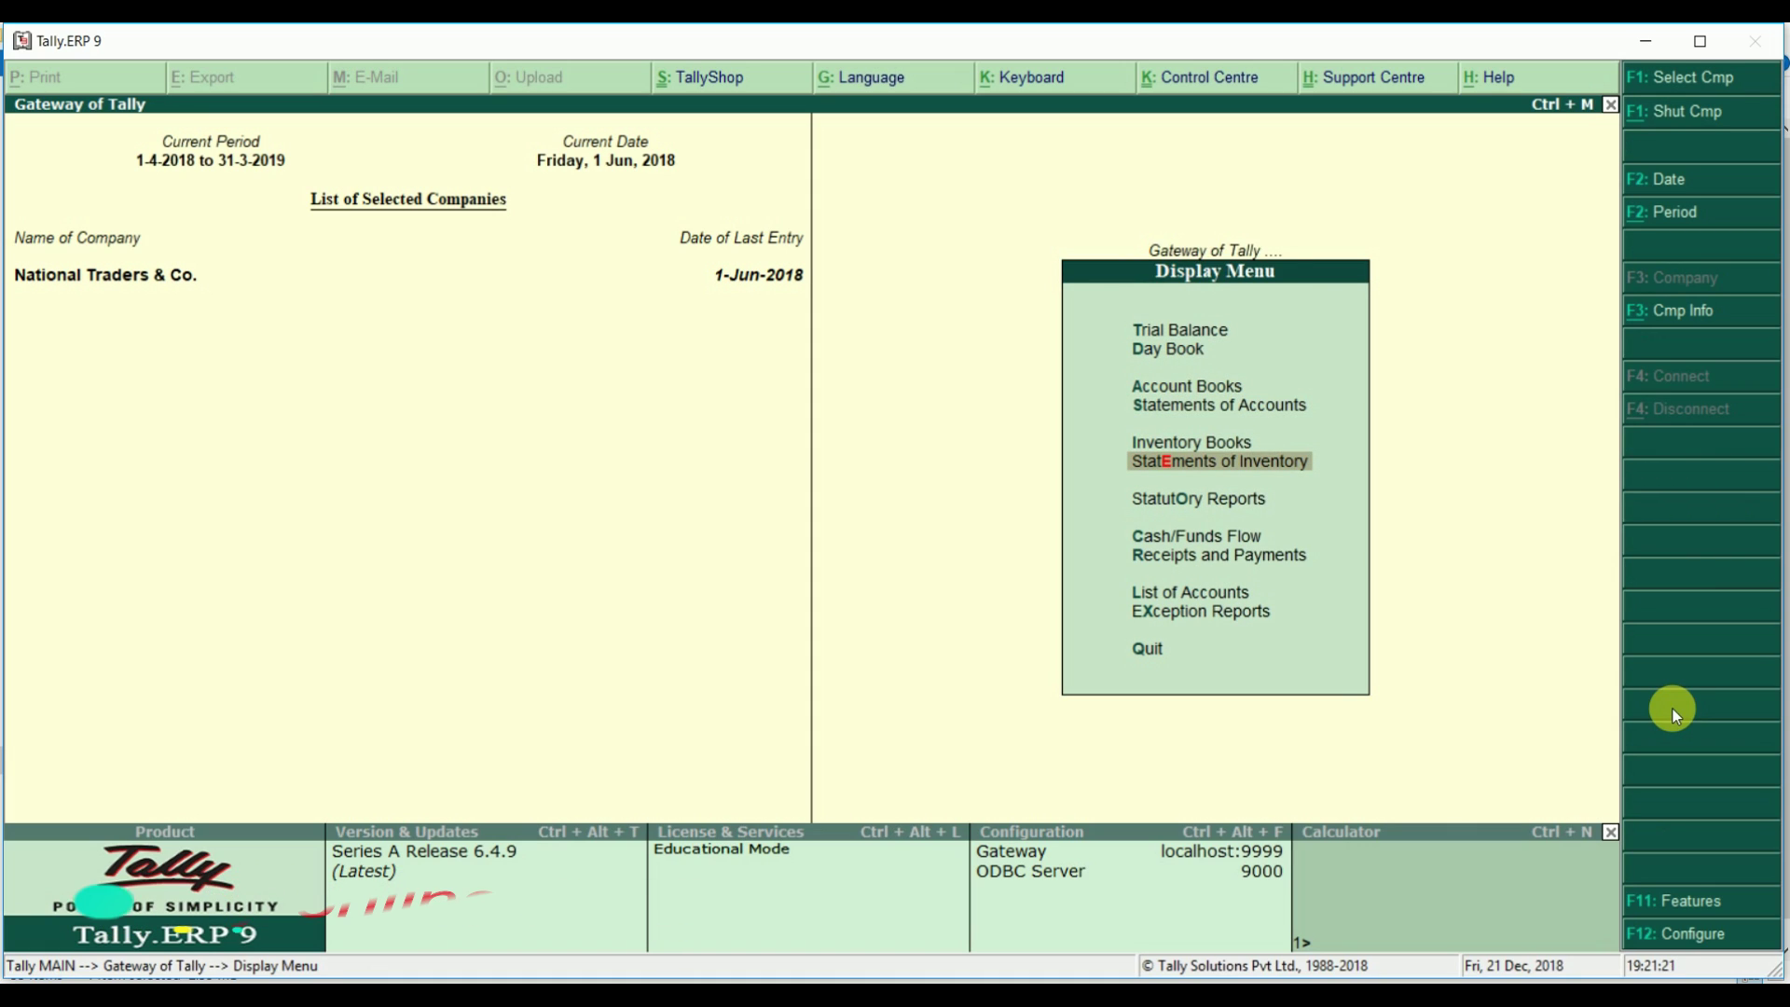
pyautogui.press('Return')
pyautogui.press('Down')
pyautogui.press('Down')
pyautogui.press('Down')
pyautogui.press('Down')
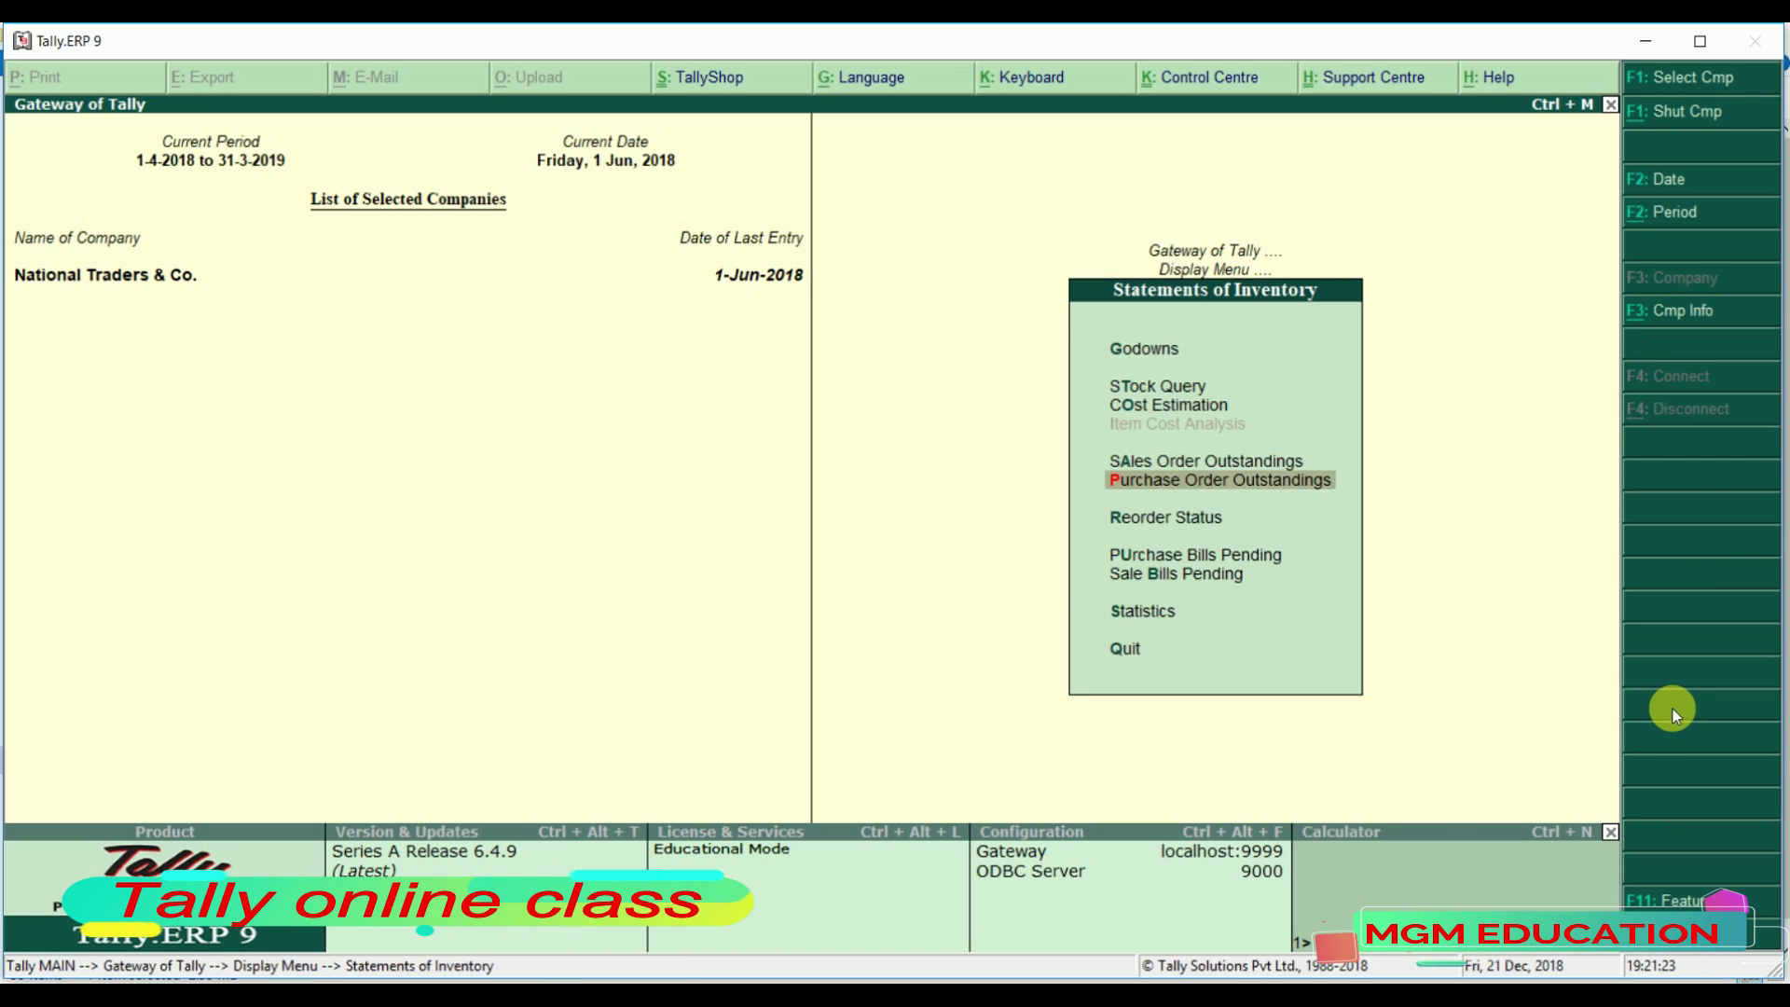
pyautogui.press('Up')
pyautogui.press('Return')
# - Display the outstanding sales orders by stock item for Fan
pyautogui.press('Down')
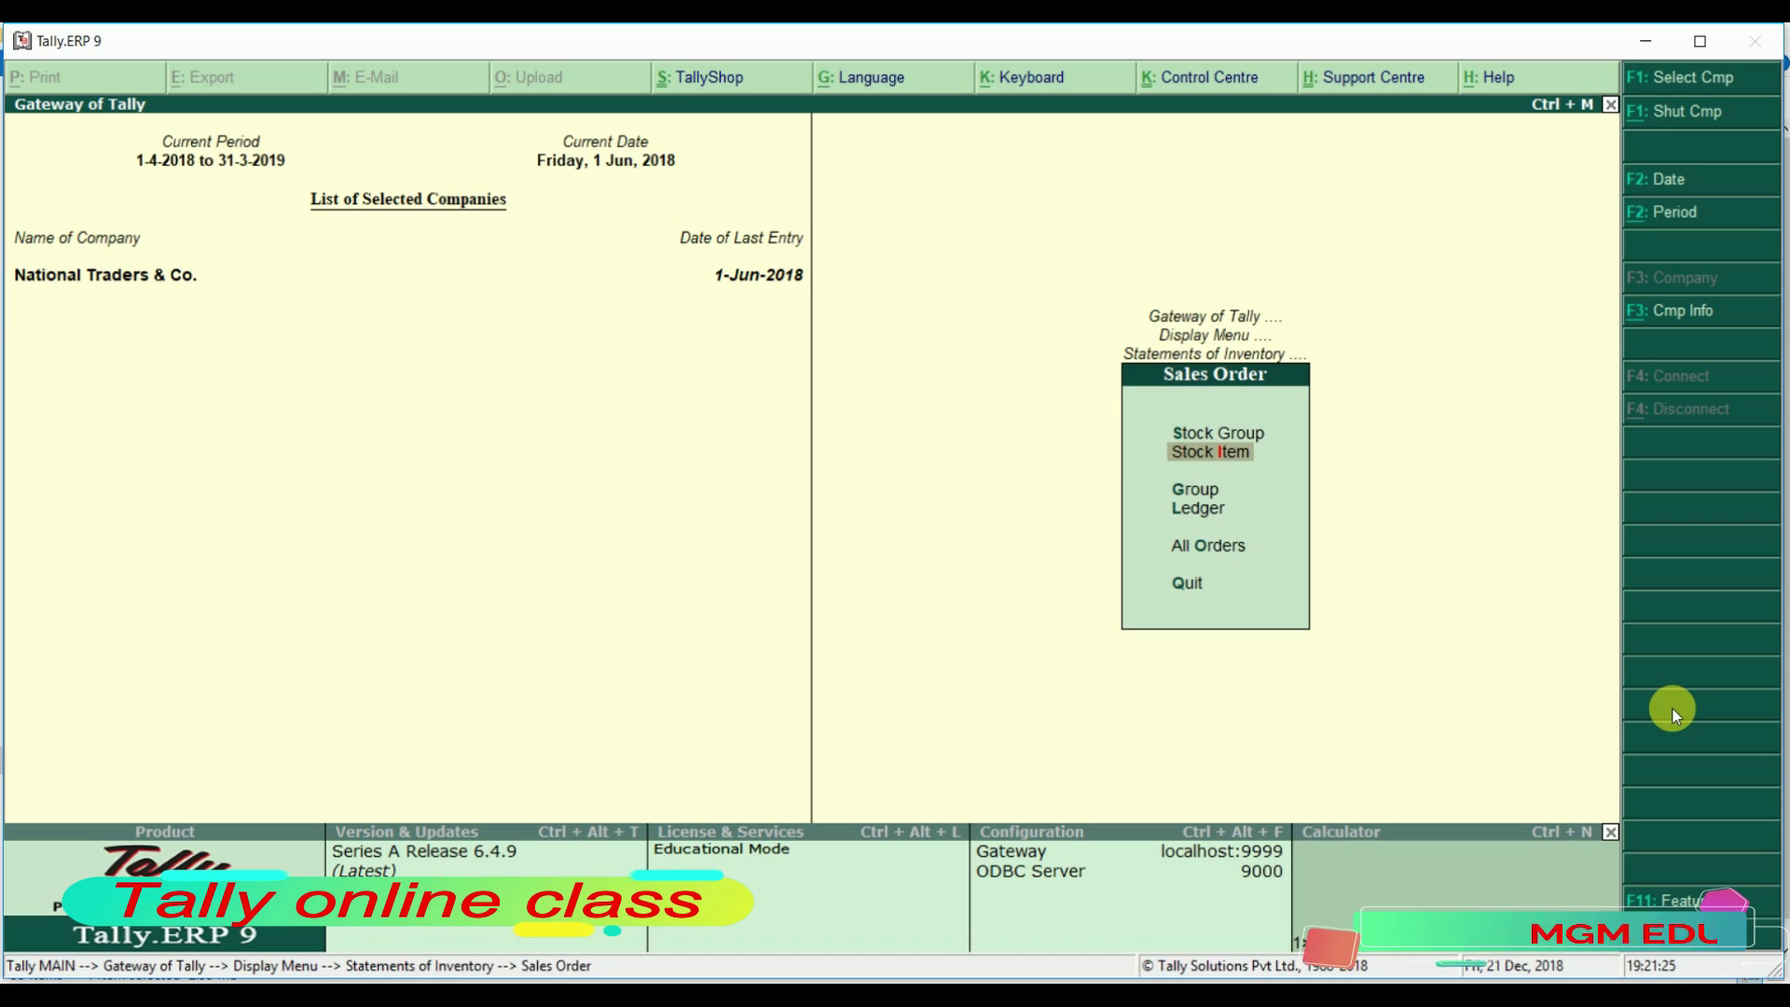
pyautogui.press('Return')
pyautogui.press('Down')
pyautogui.press('Down')
pyautogui.press('Down')
pyautogui.press('Down')
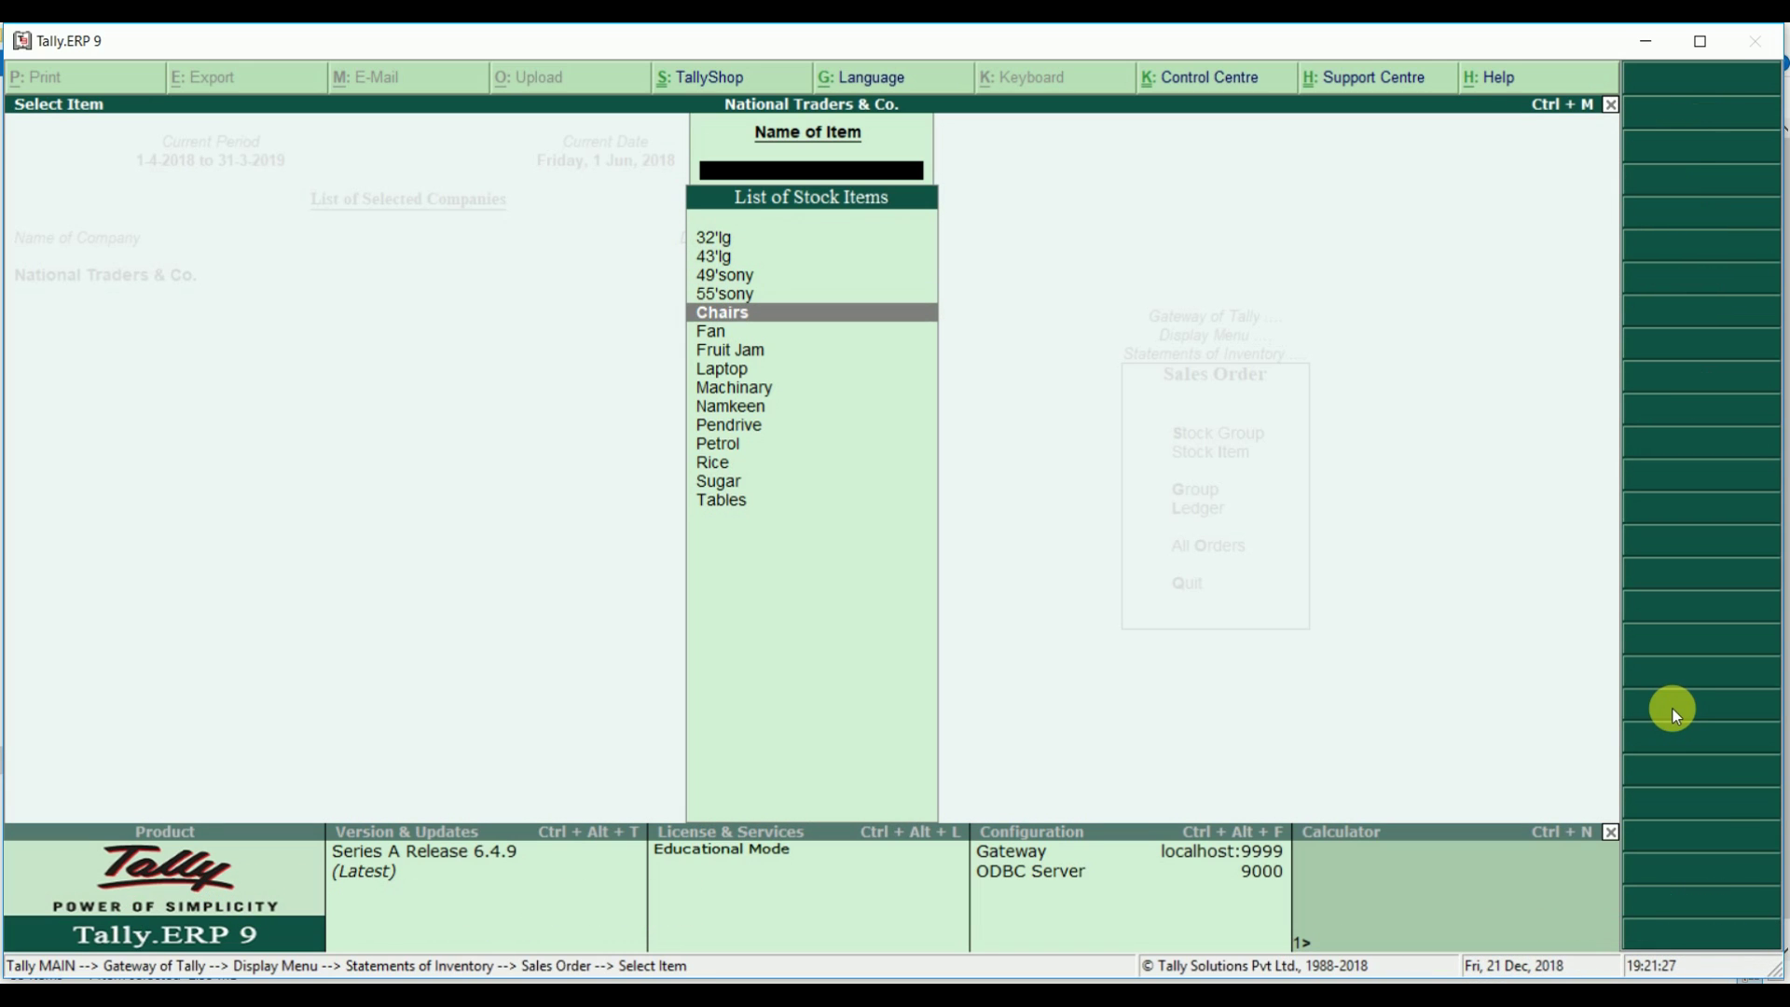
pyautogui.press('Down')
pyautogui.press('Down')
pyautogui.press('Up')
pyautogui.press('Return')
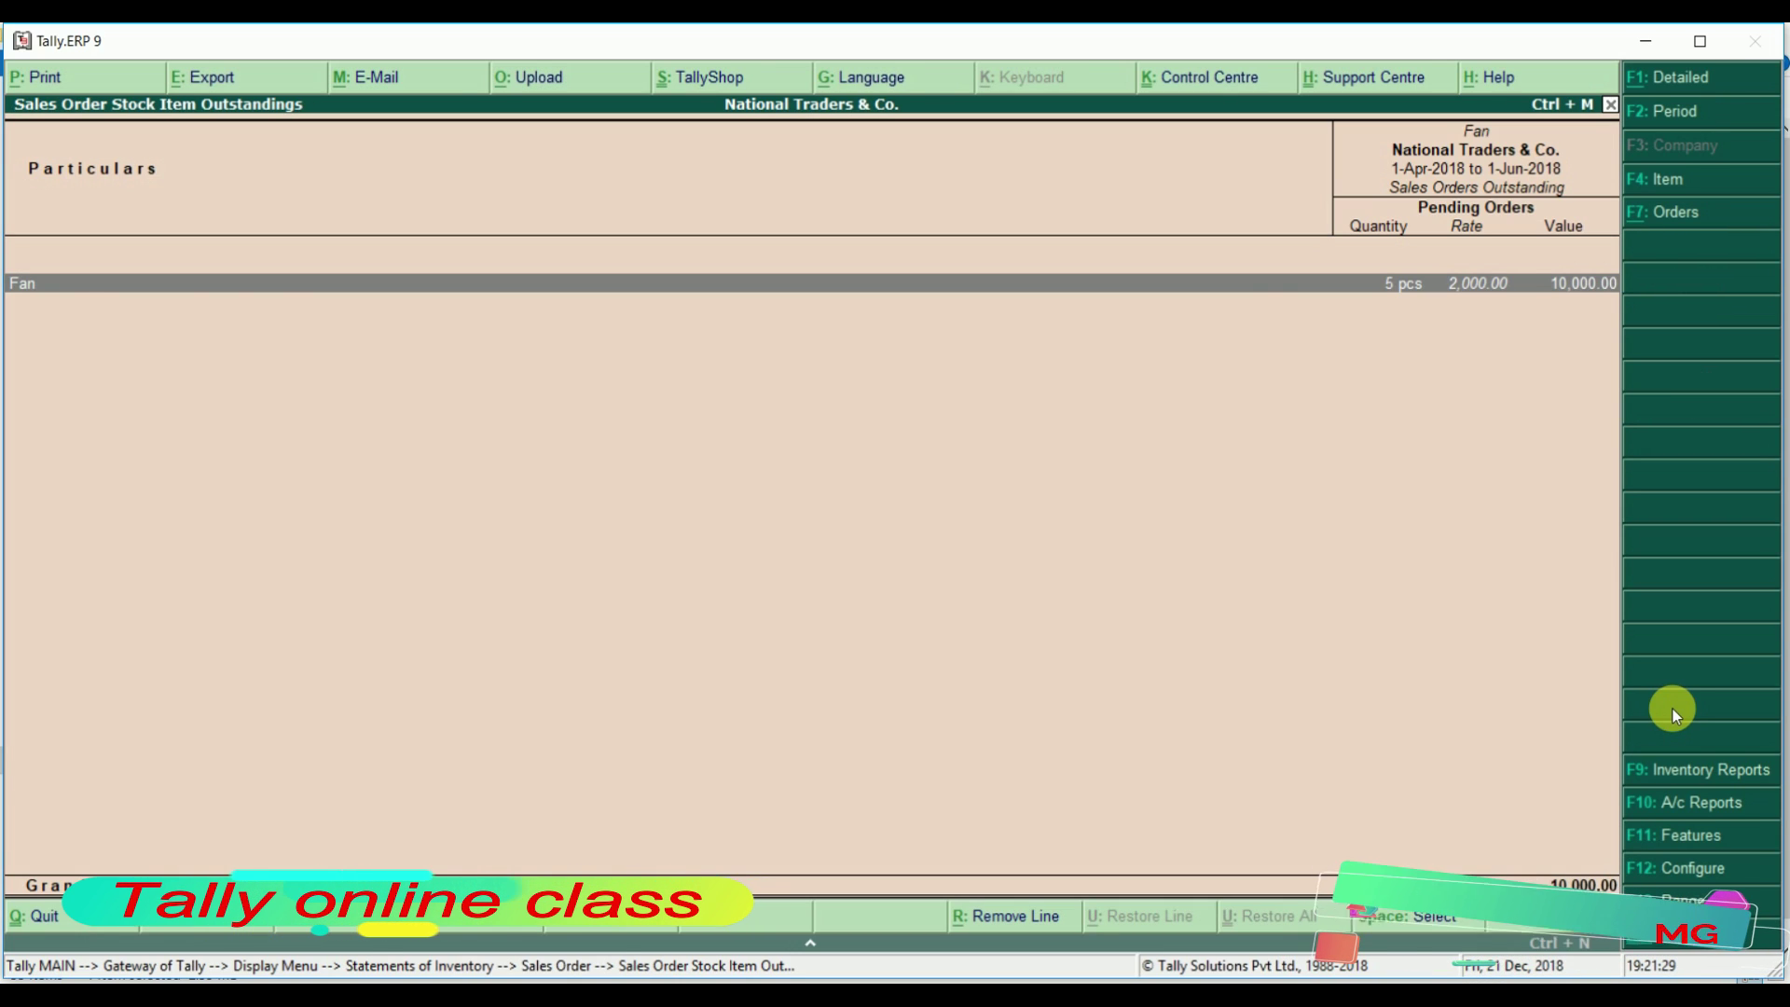
# - Examine the party, quantity, rate and due date of the outstanding Fan order, and close the reports back to the Gateway of Tally
pyautogui.press('Return')
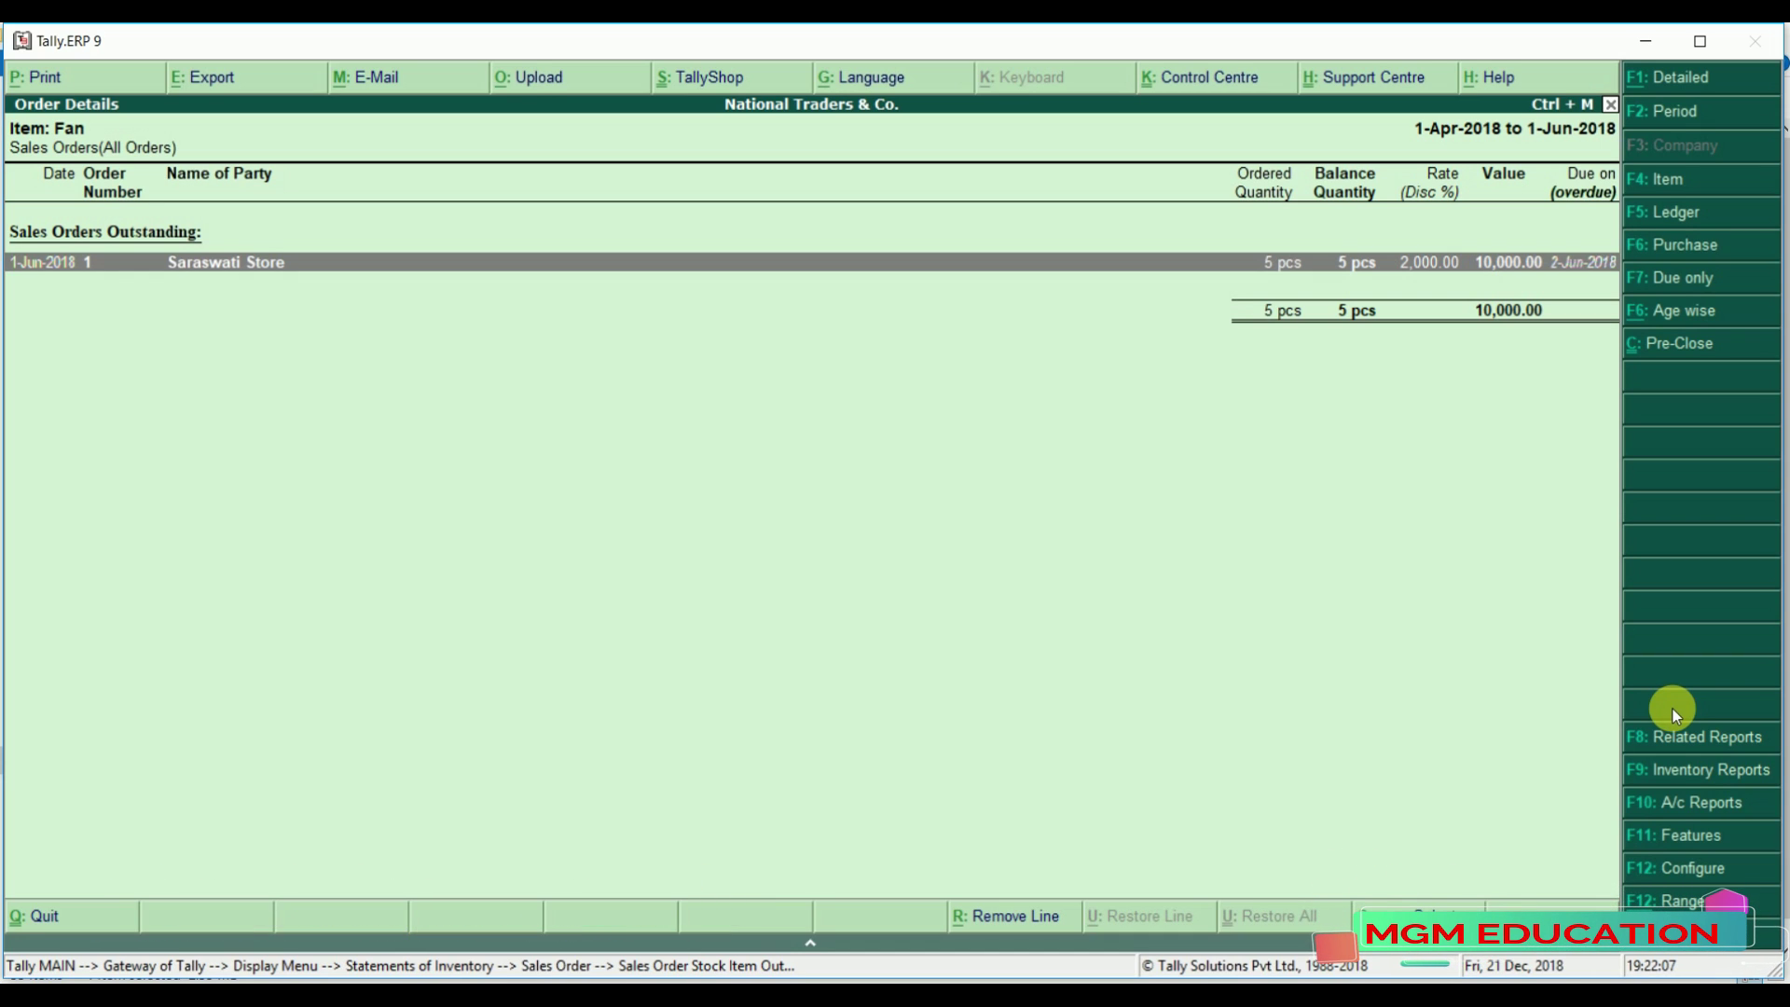
pyautogui.press('Escape')
pyautogui.press('Escape')
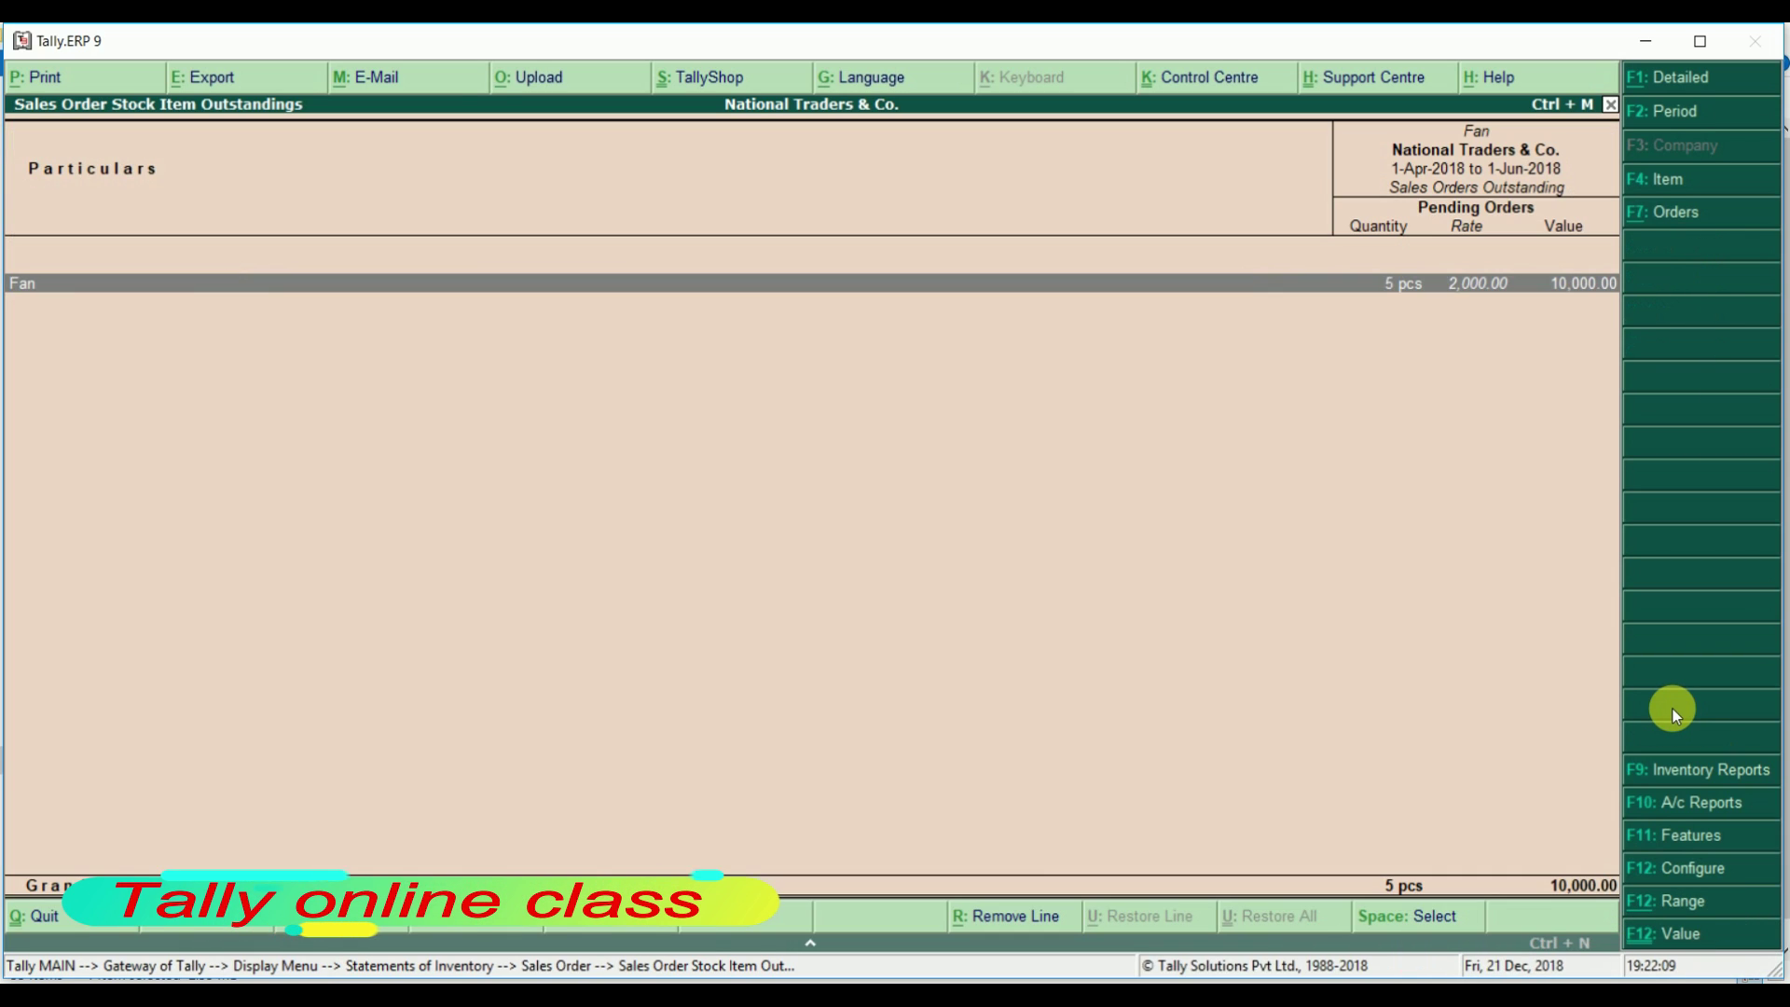
pyautogui.press('Escape')
pyautogui.press('Escape')
pyautogui.press('Escape')
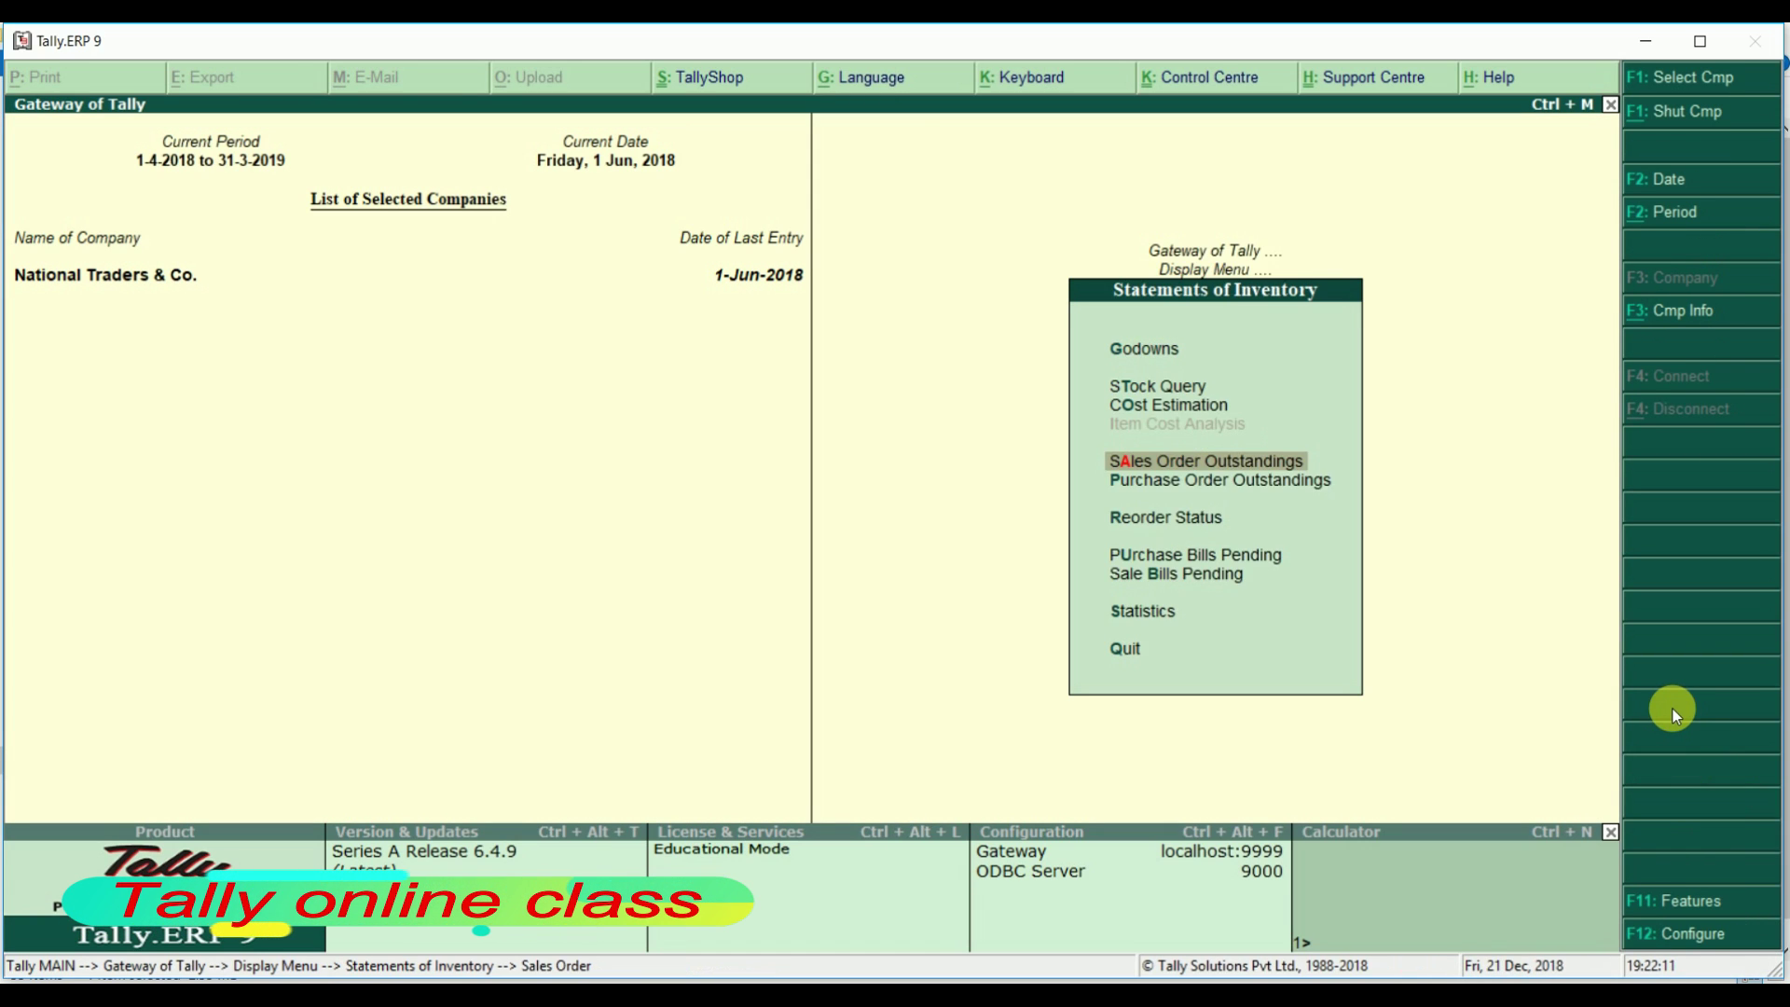
pyautogui.press('Escape')
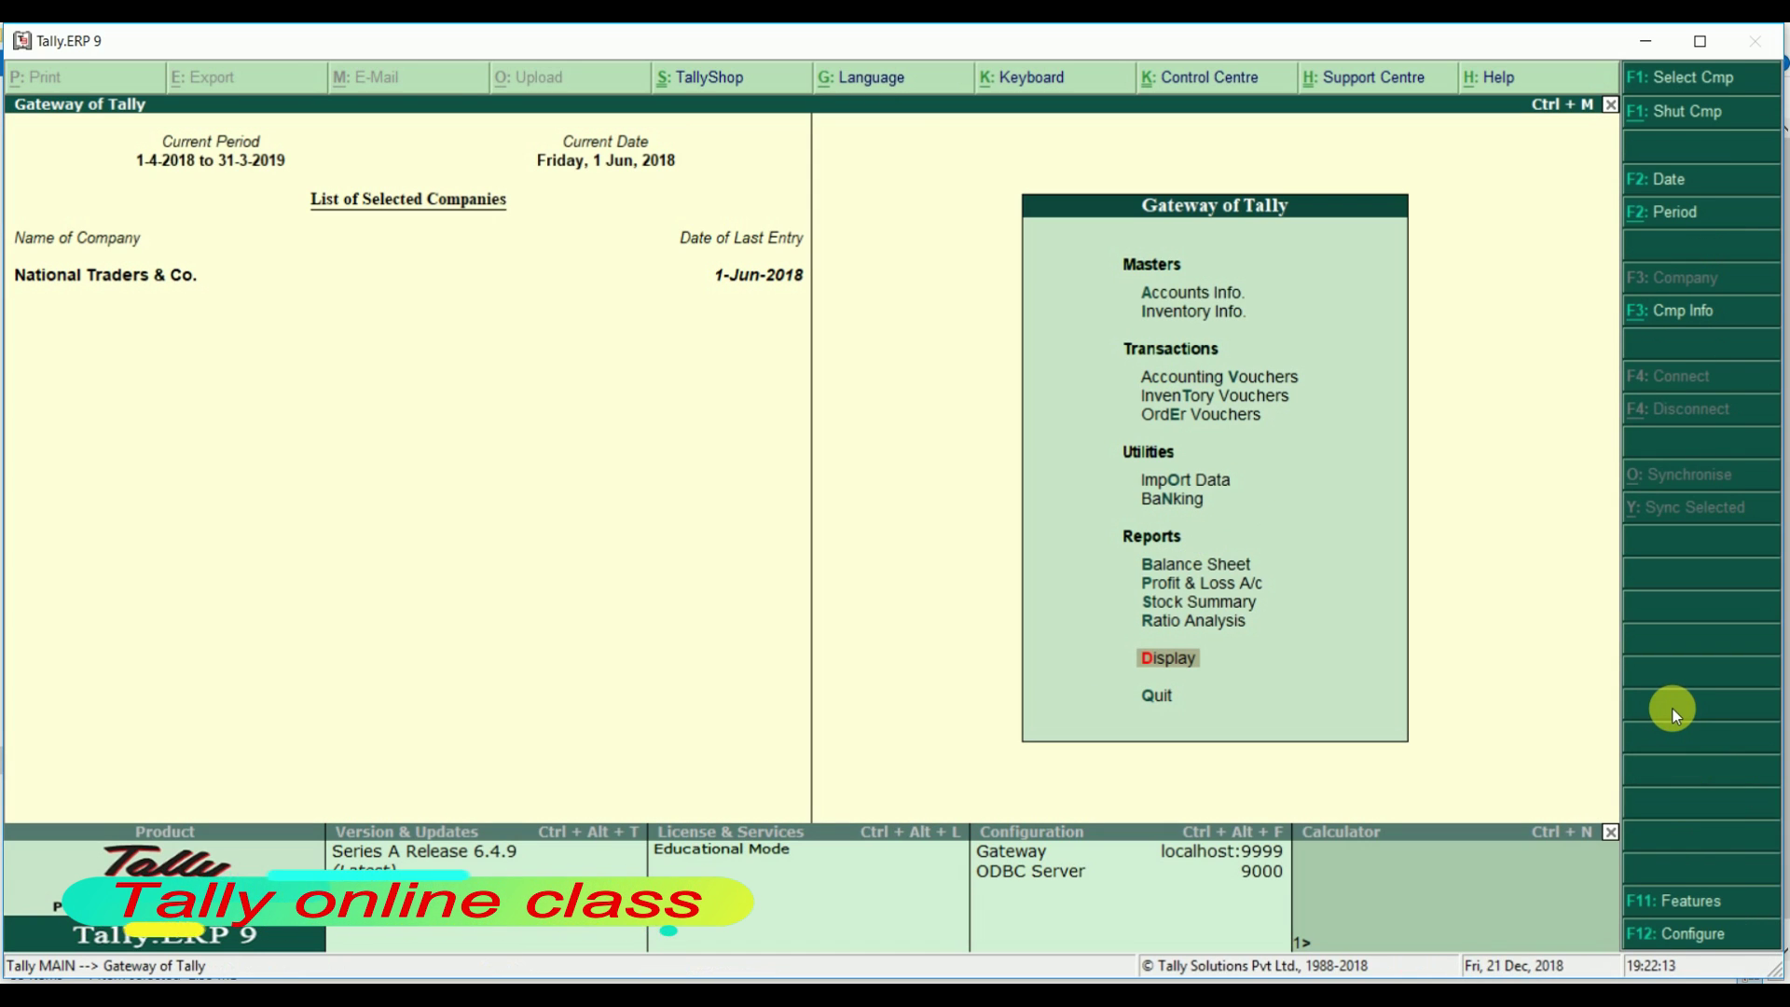
# - Open the company's inventory features and check the setting for tracking numbers that enables delivery and receipt notes
pyautogui.press('F11')
pyautogui.press('Down')
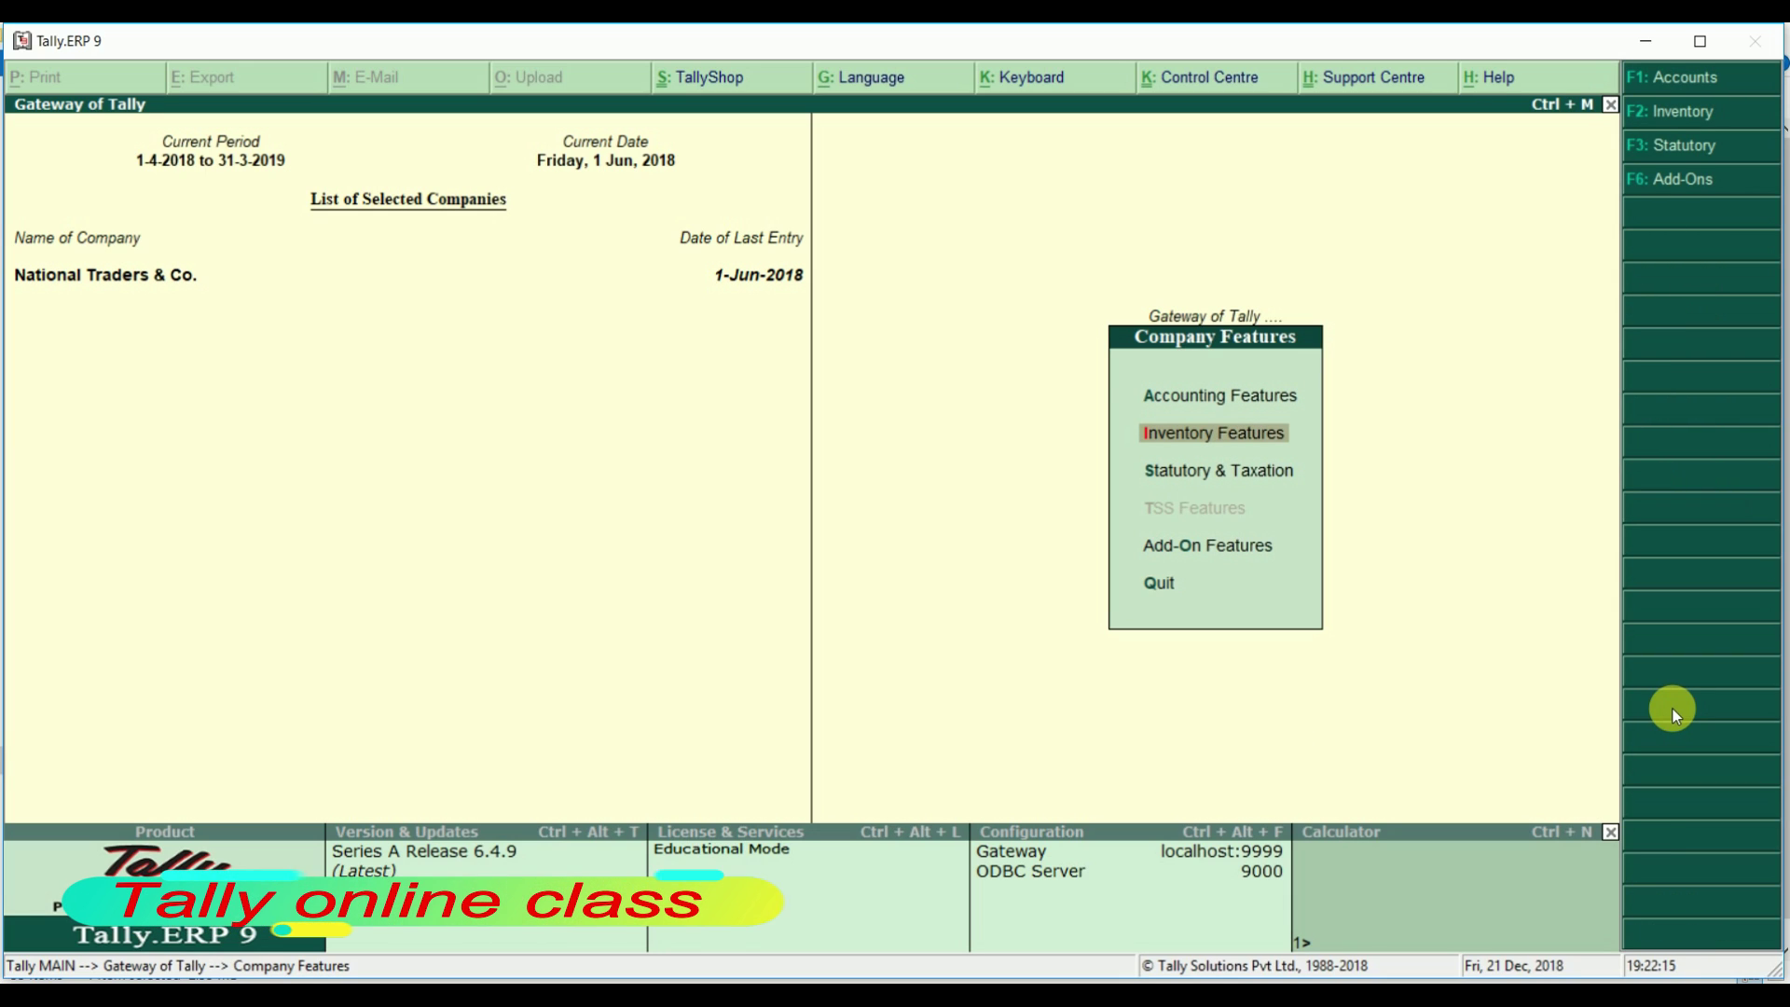
pyautogui.press('Return')
pyautogui.press('Return')
pyautogui.press('Return')
pyautogui.press('Return')
pyautogui.press('Return')
pyautogui.press('Return')
pyautogui.press('Return')
pyautogui.press('Return')
pyautogui.press('Return')
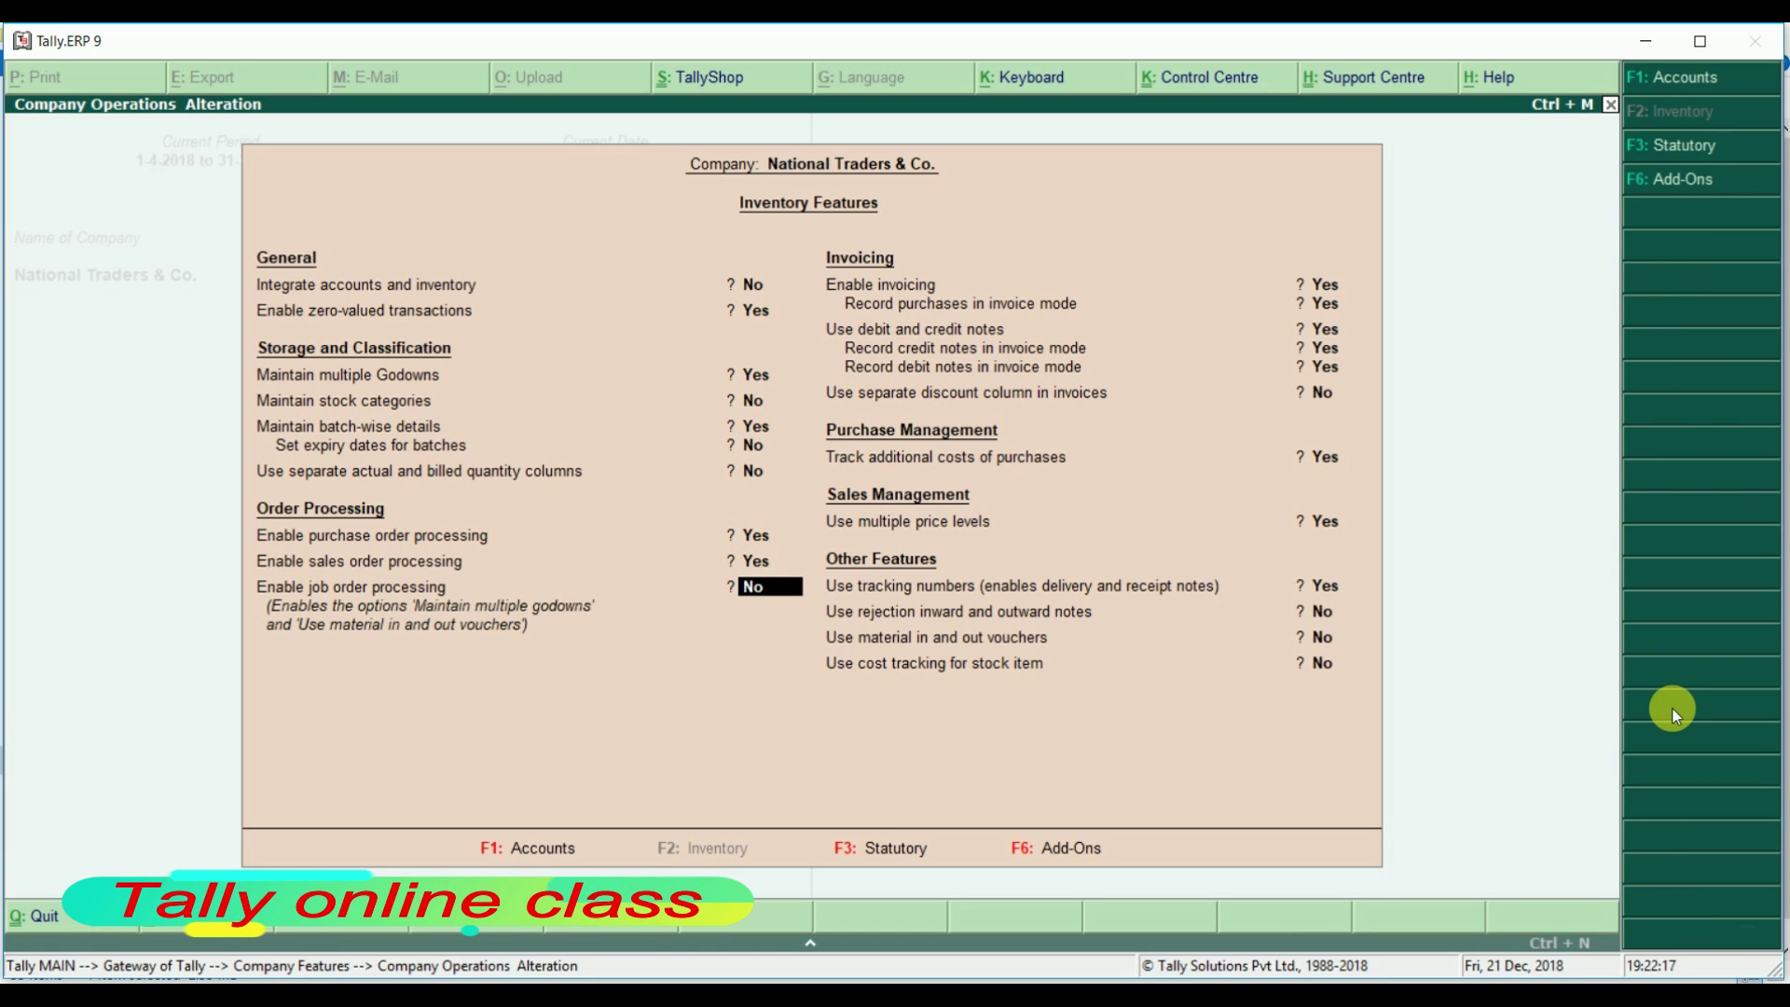
pyautogui.press('Return')
pyautogui.press('Return')
pyautogui.press('Return')
pyautogui.press('Return')
pyautogui.press('Return')
pyautogui.press('Return')
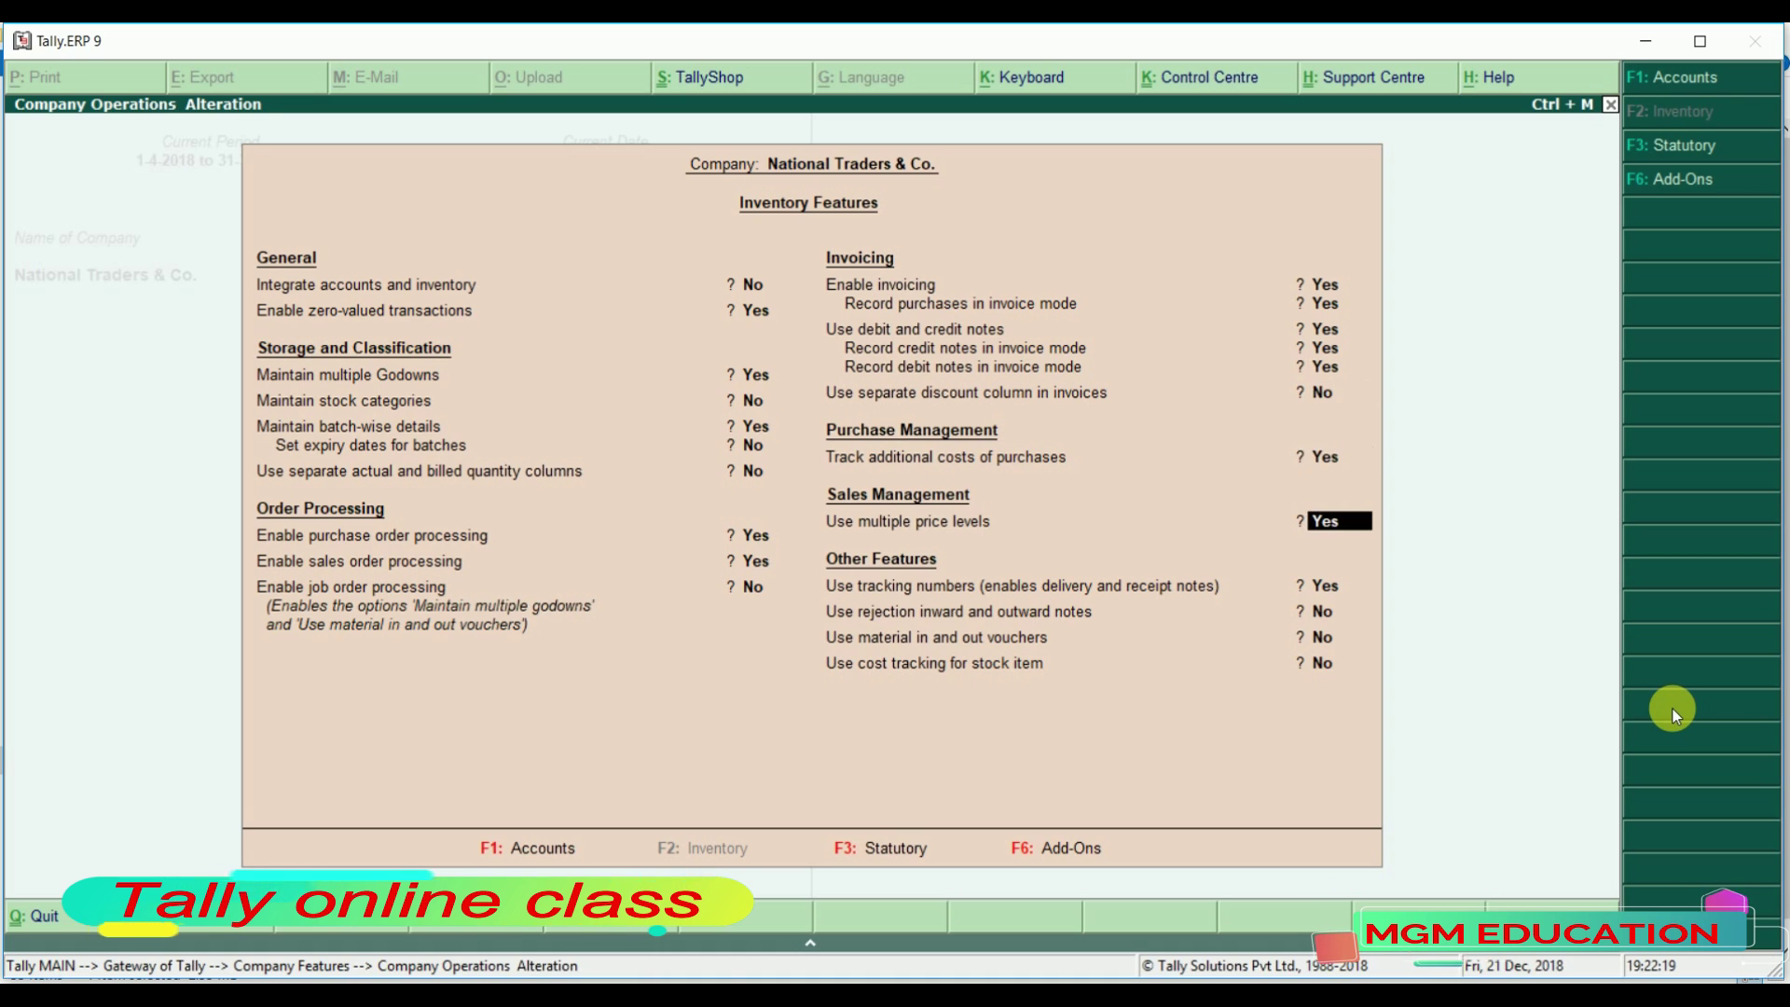
pyautogui.press('Return')
pyautogui.press('Return')
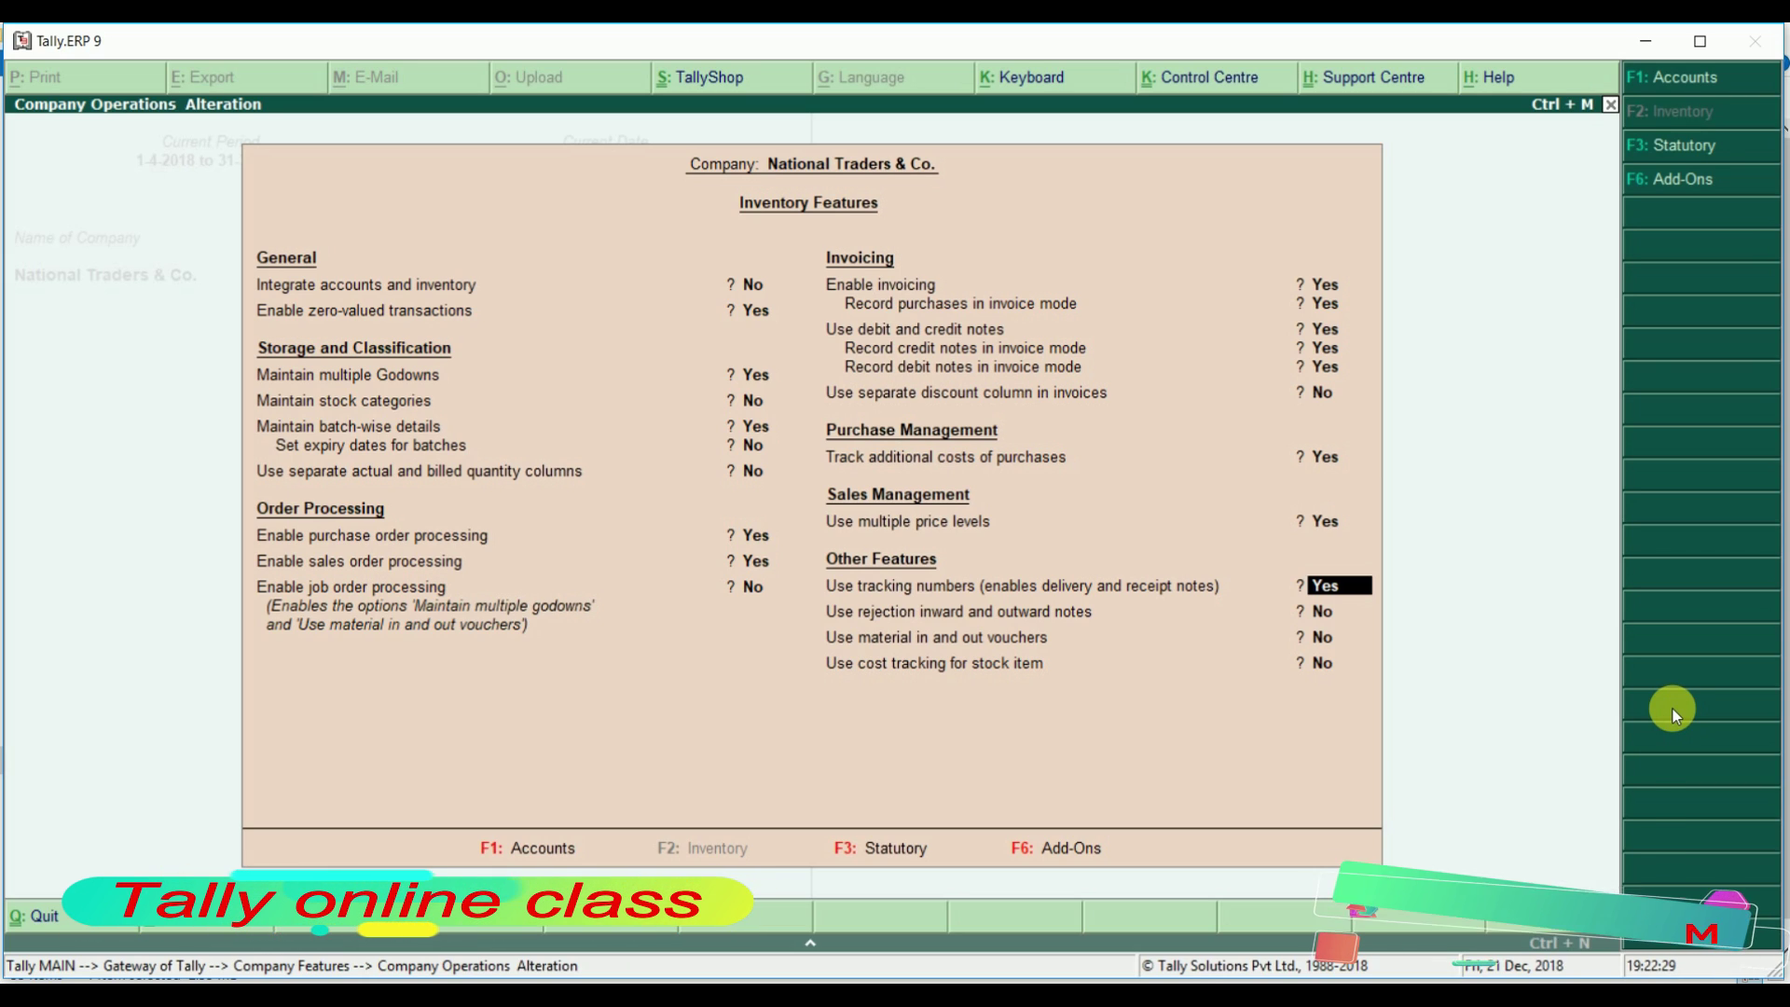
# - Keep tracking numbers set to Yes, accept the inventory features, and leave the company features
pyautogui.press('Return')
pyautogui.press('Return')
pyautogui.press('Return')
pyautogui.press('Return')
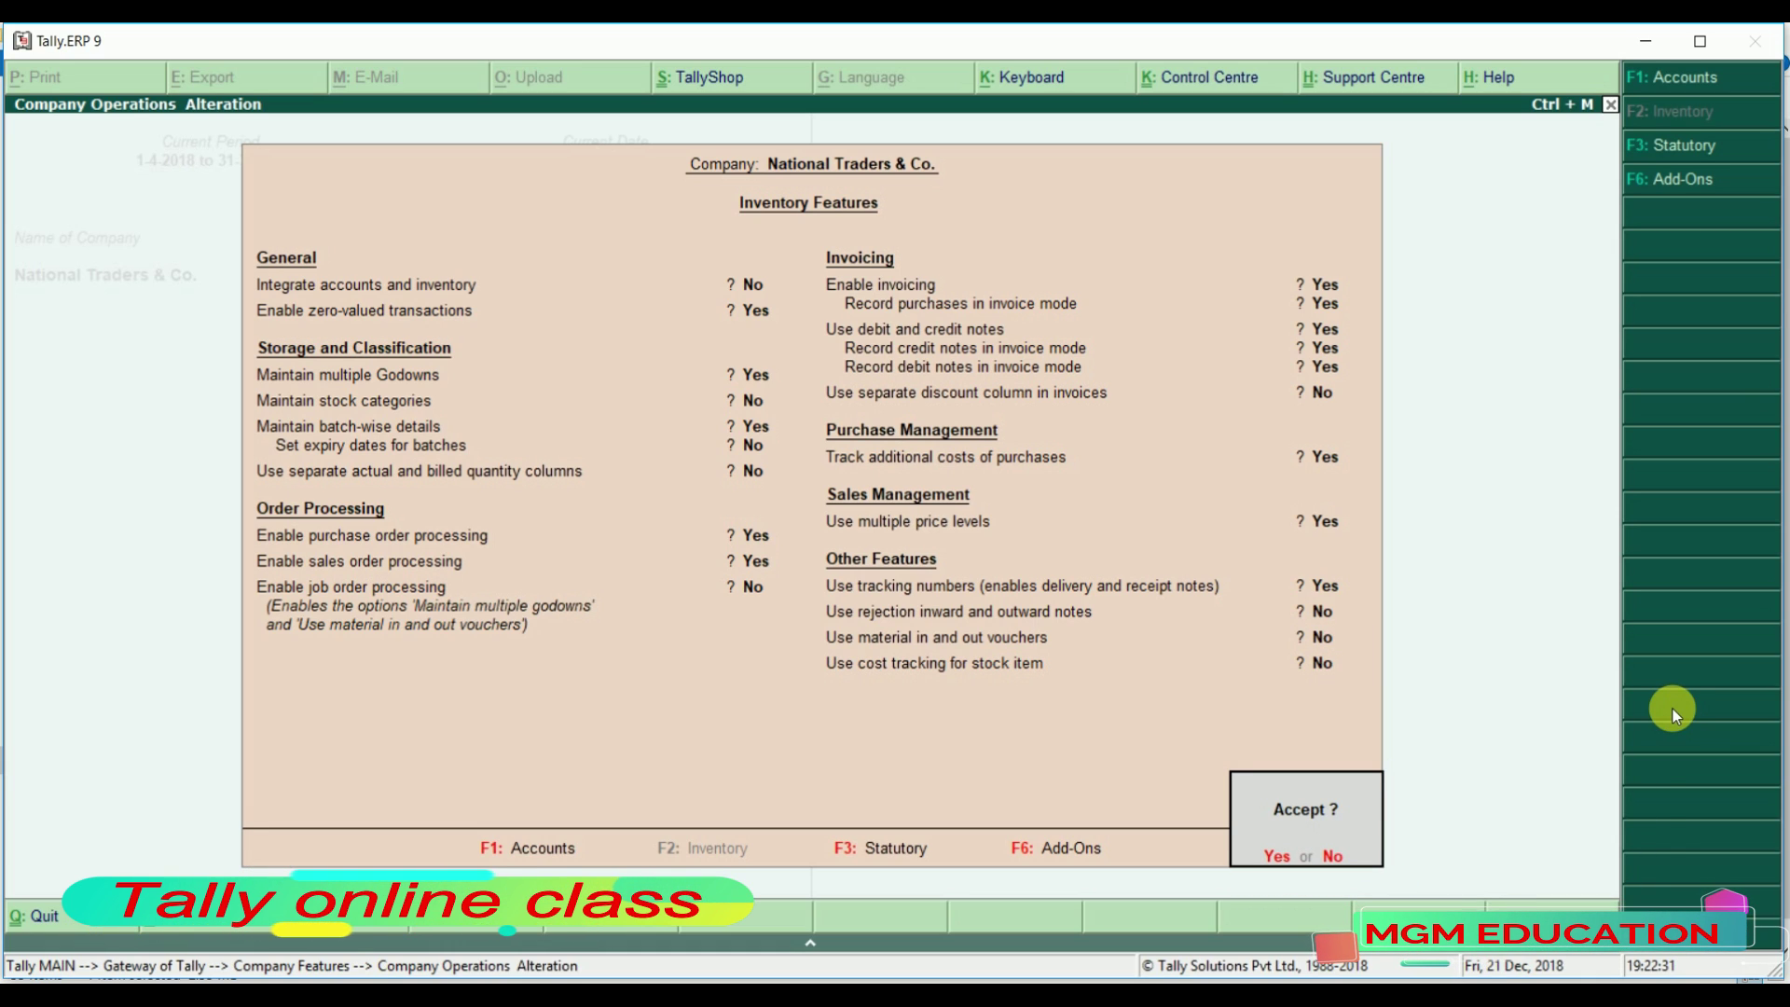
pyautogui.press('Return')
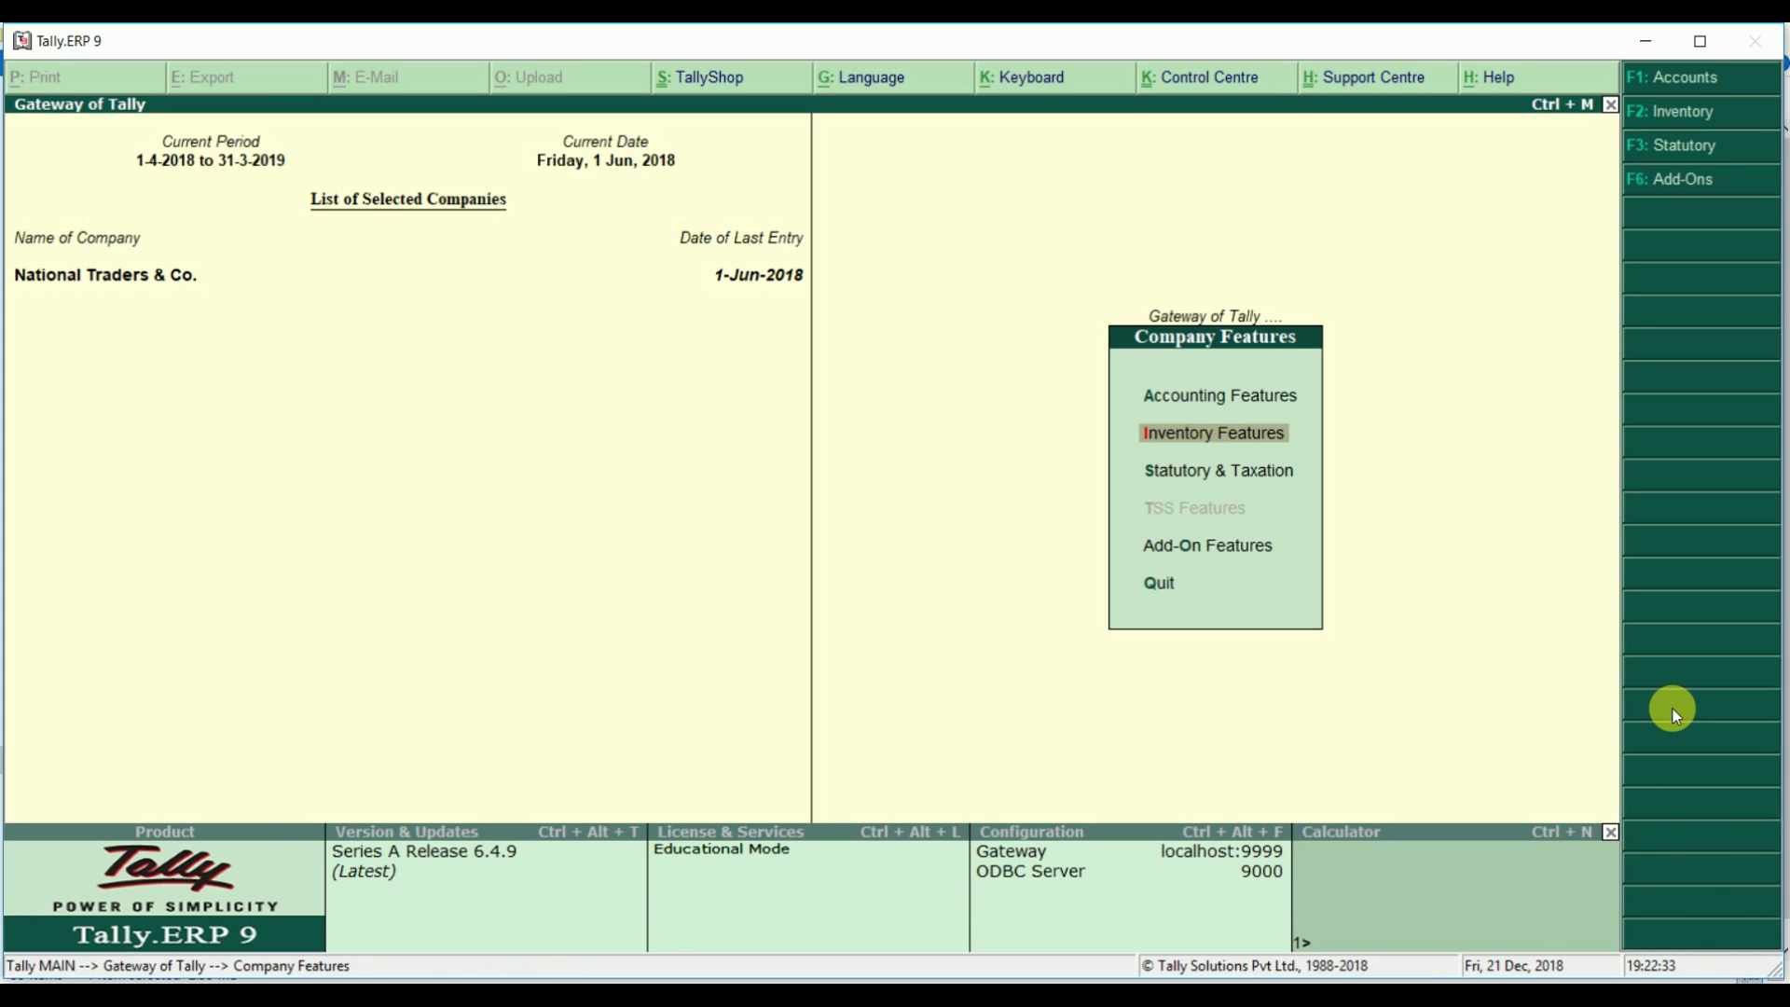
pyautogui.press('Escape')
# - Start a delivery note from the accounting voucher screen
pyautogui.press('Up')
pyautogui.press('Up')
pyautogui.press('Up')
pyautogui.press('Up')
pyautogui.press('Up')
pyautogui.press('Up')
pyautogui.press('Up')
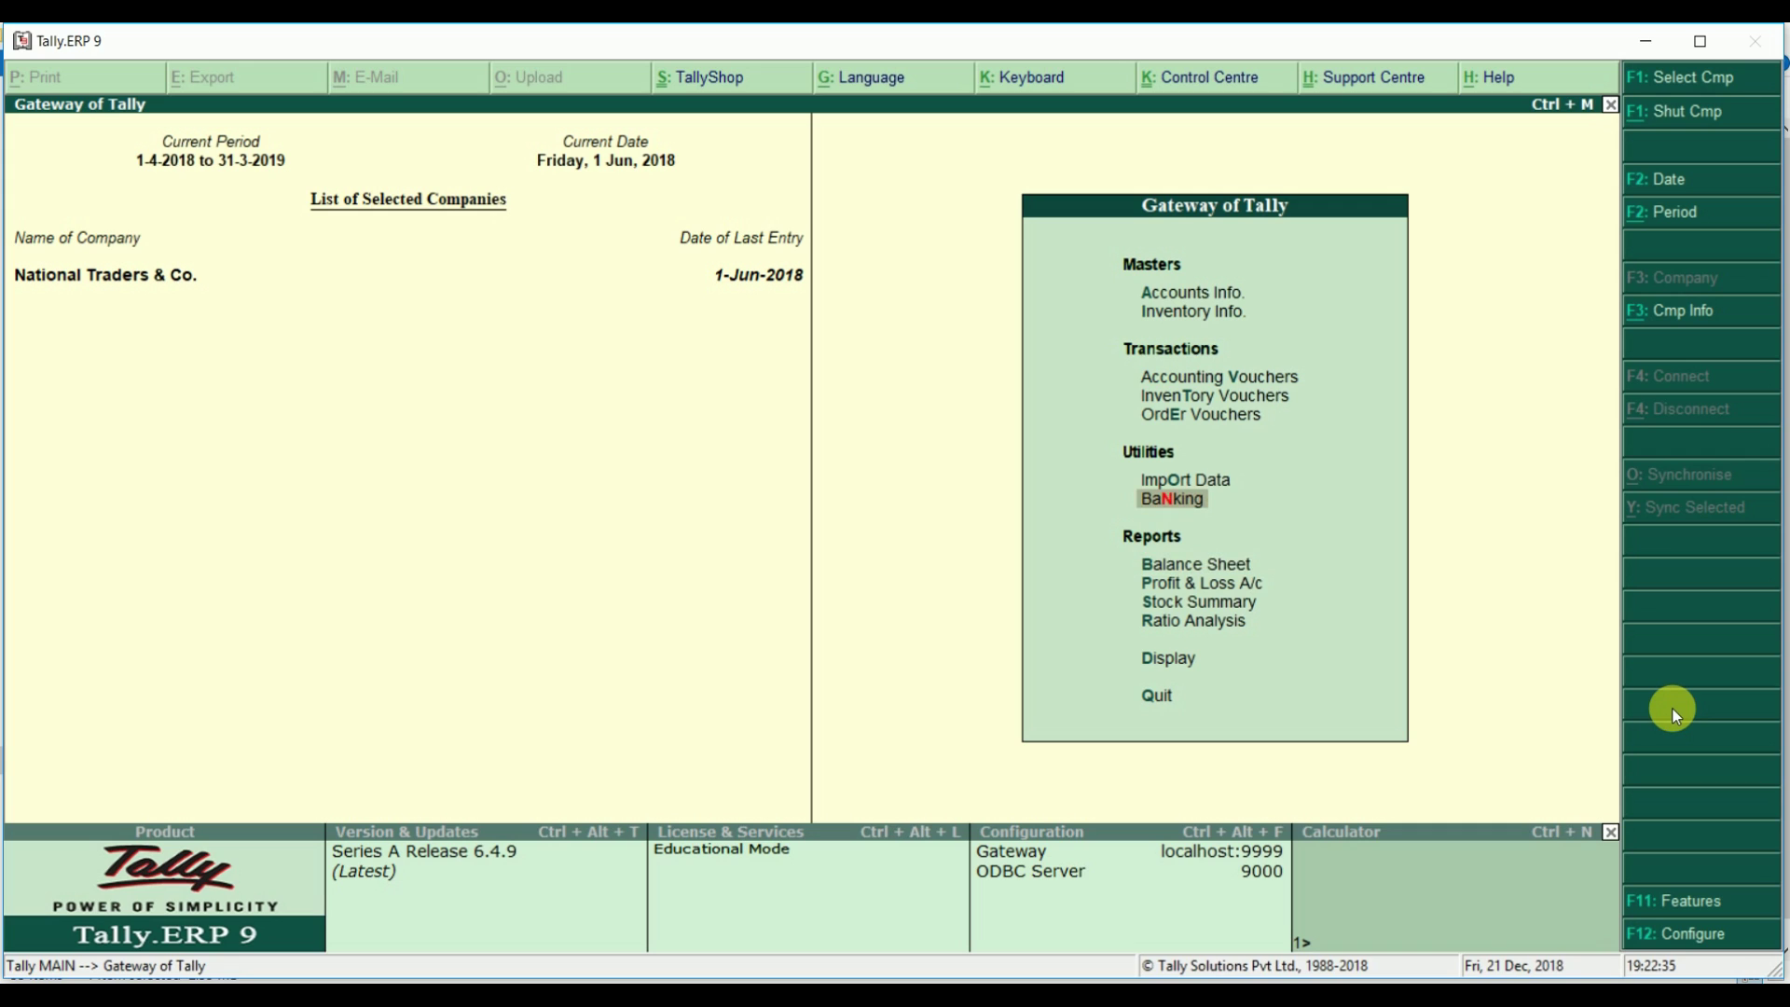
pyautogui.press('Return')
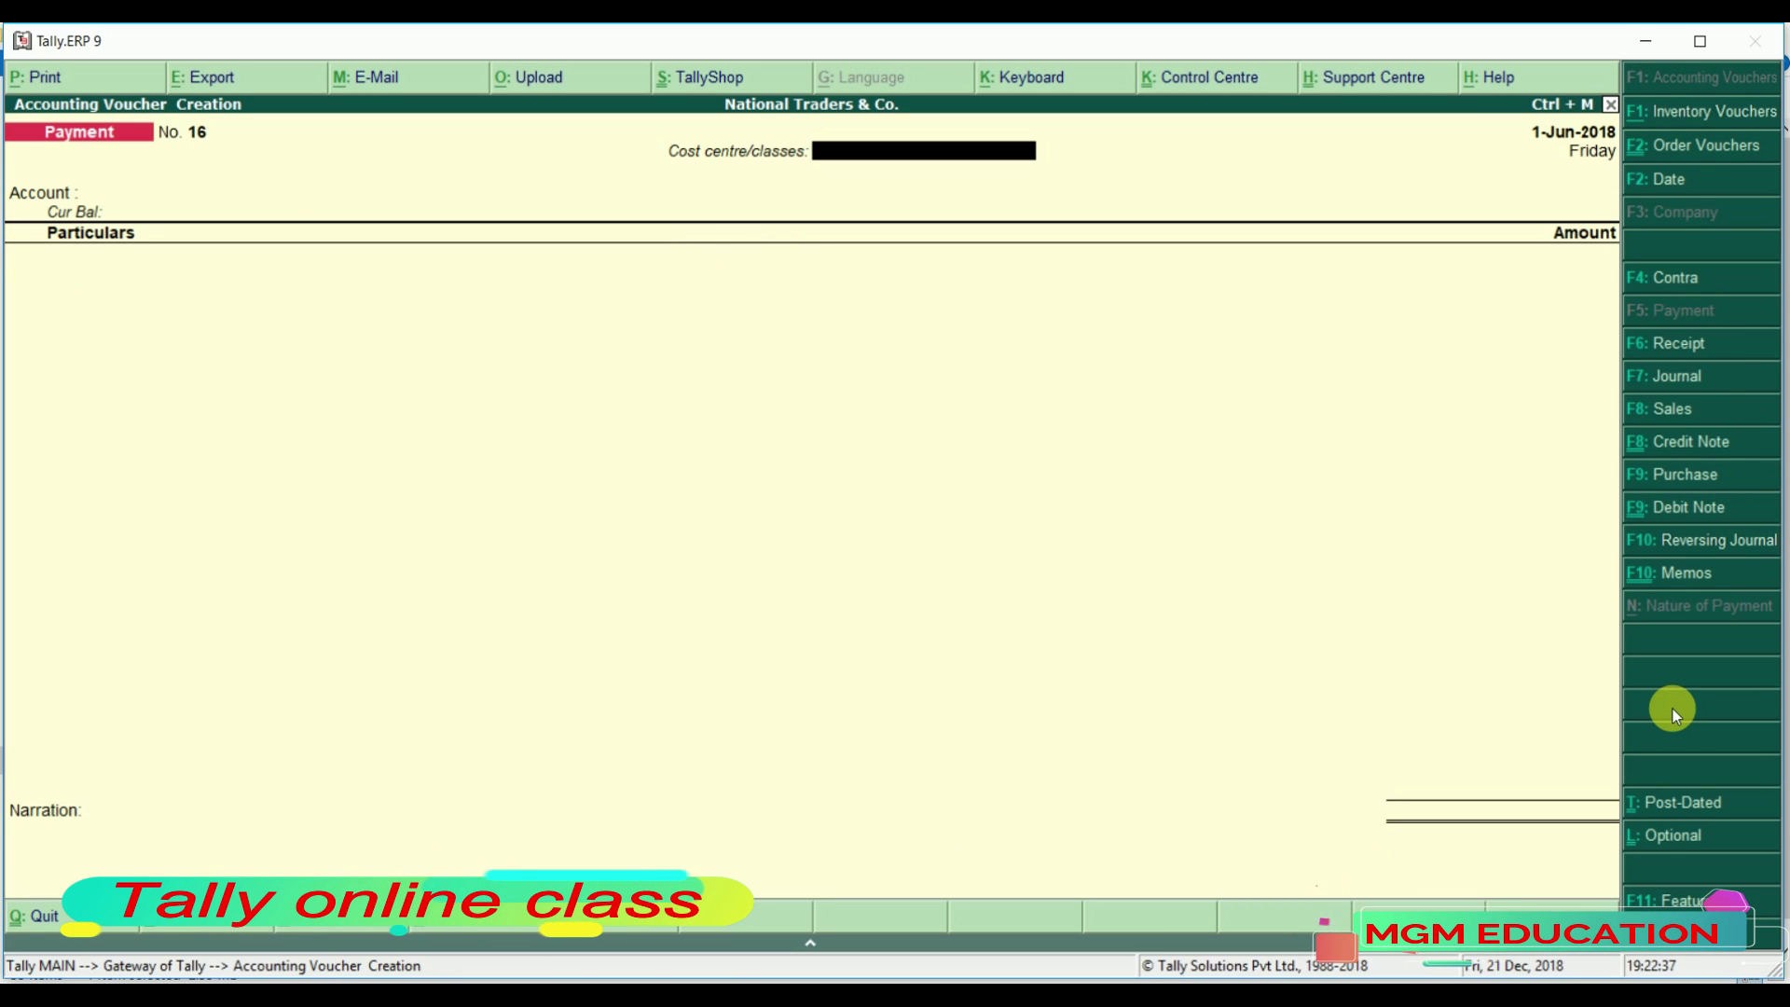
pyautogui.hotkey('ctrl', 'F8')
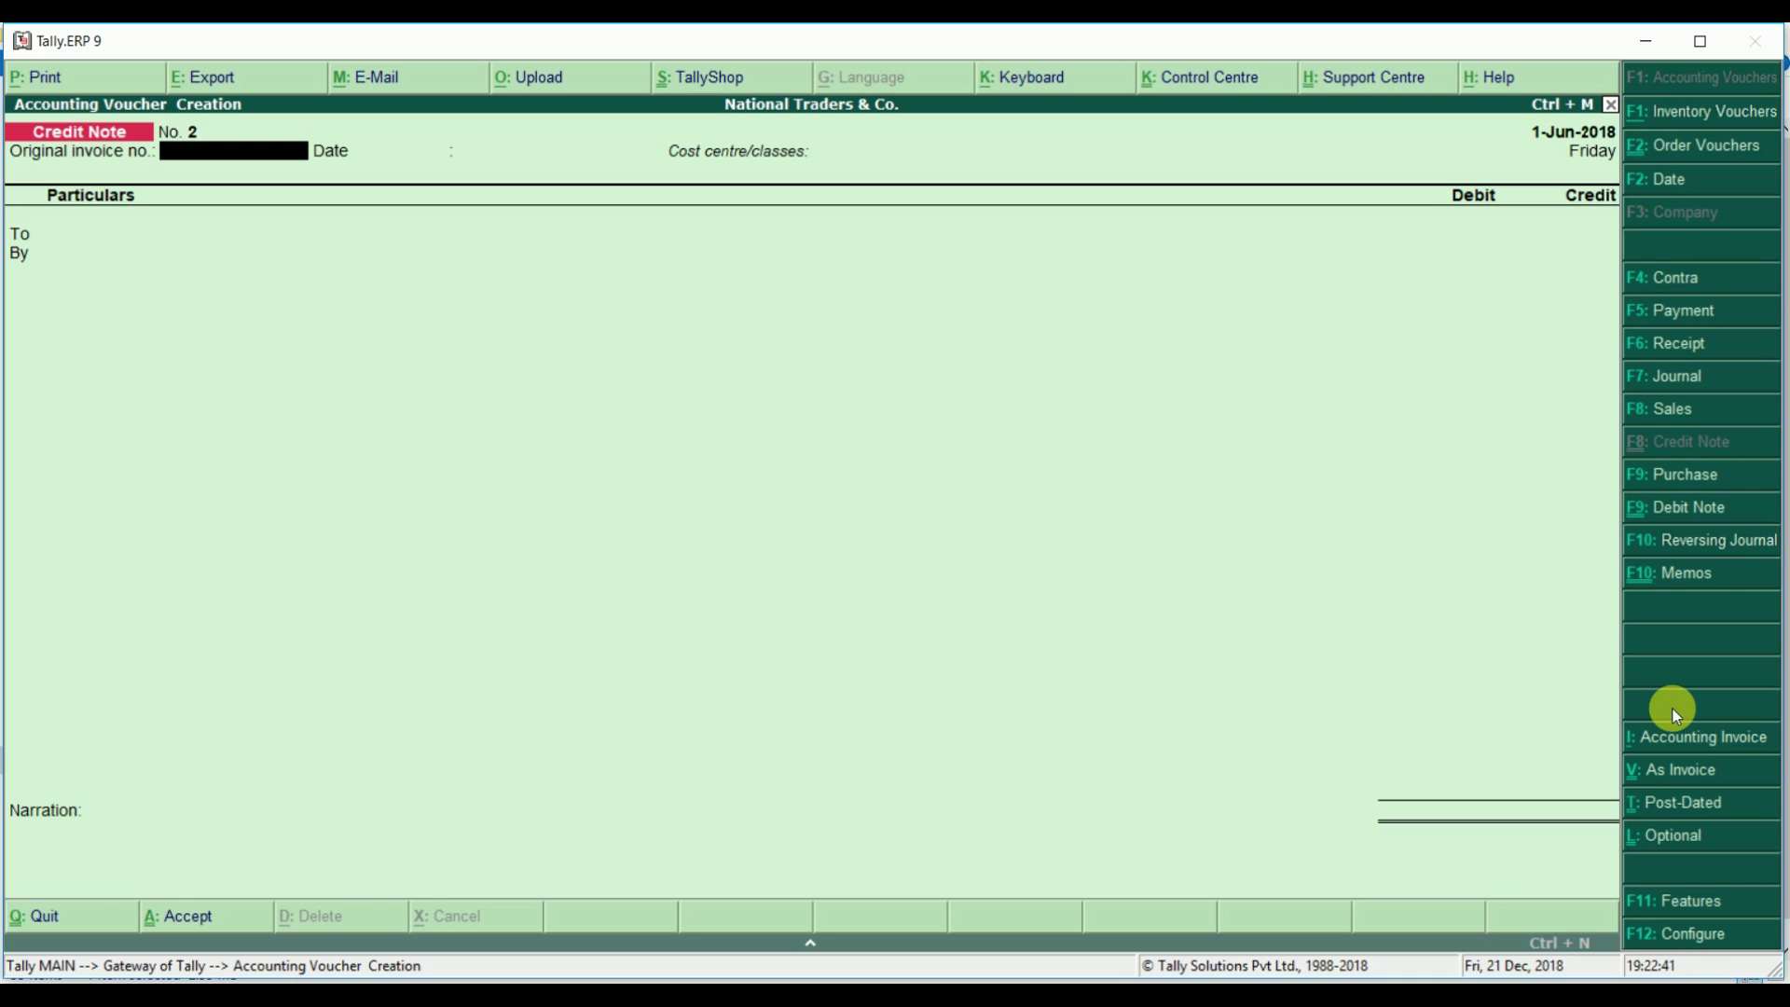
pyautogui.hotkey('alt', 'F8')
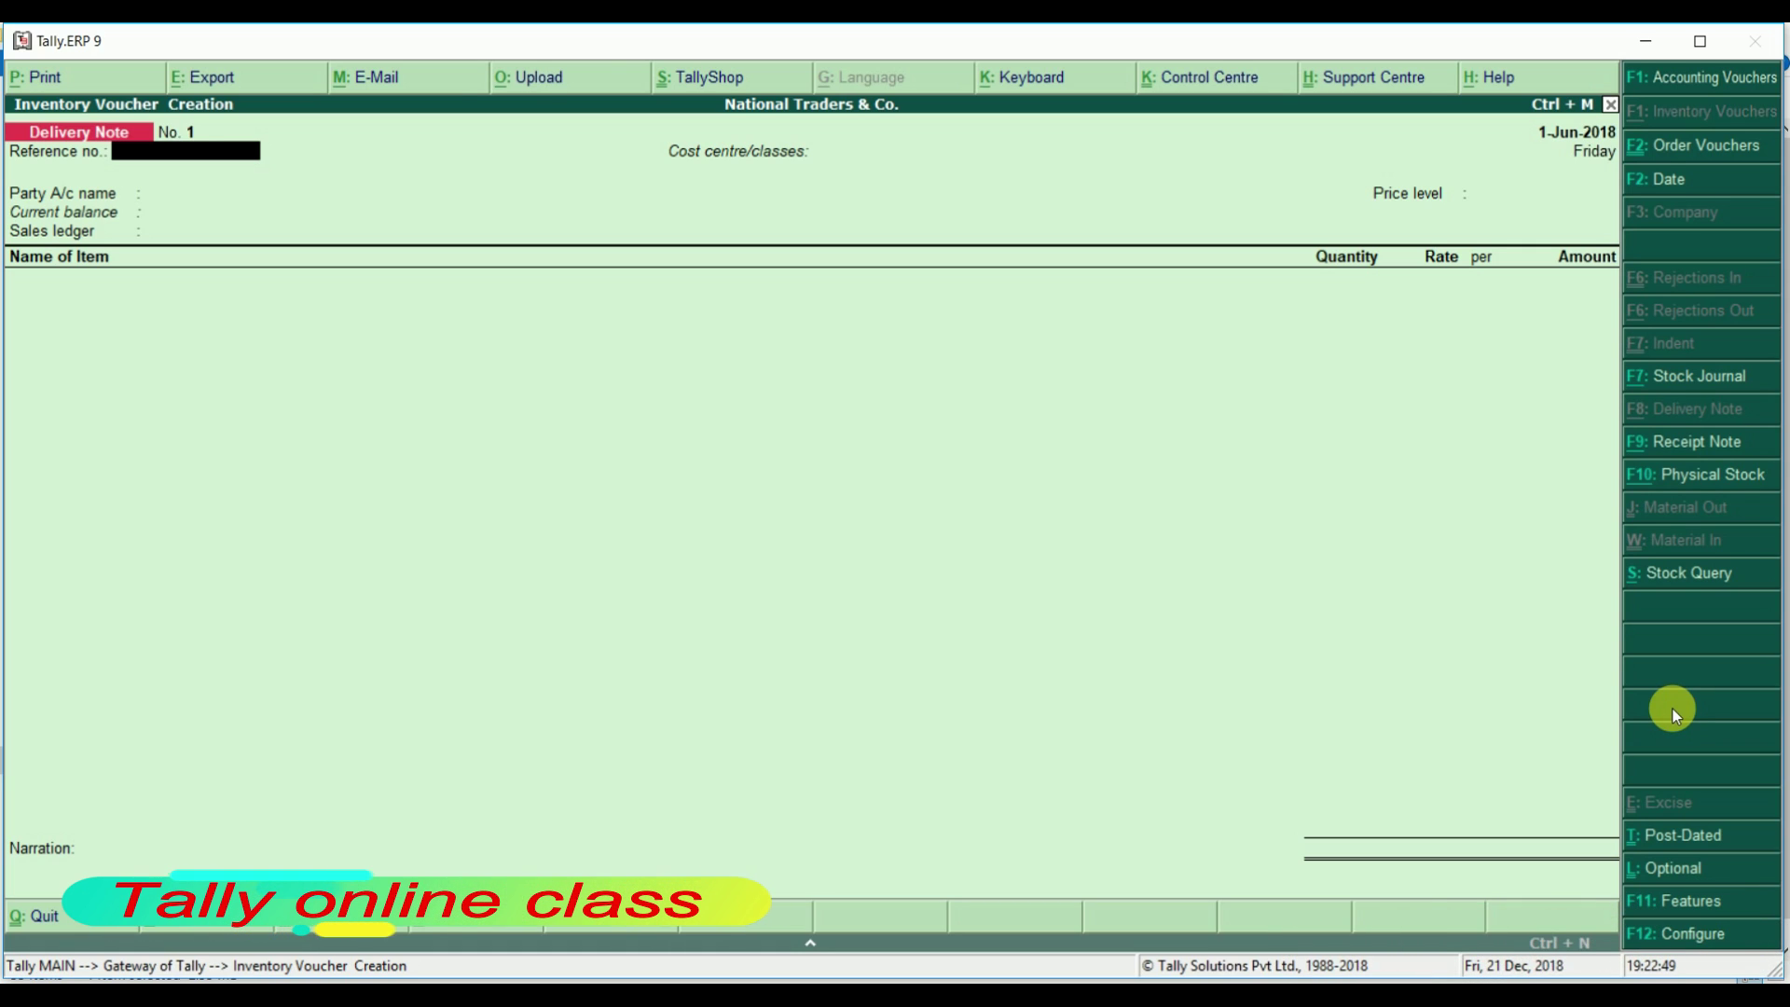
# - Set the delivery note's party to Saraswati Store, leaving the reference blank and the cost centre class Not Applicable
pyautogui.press('Return')
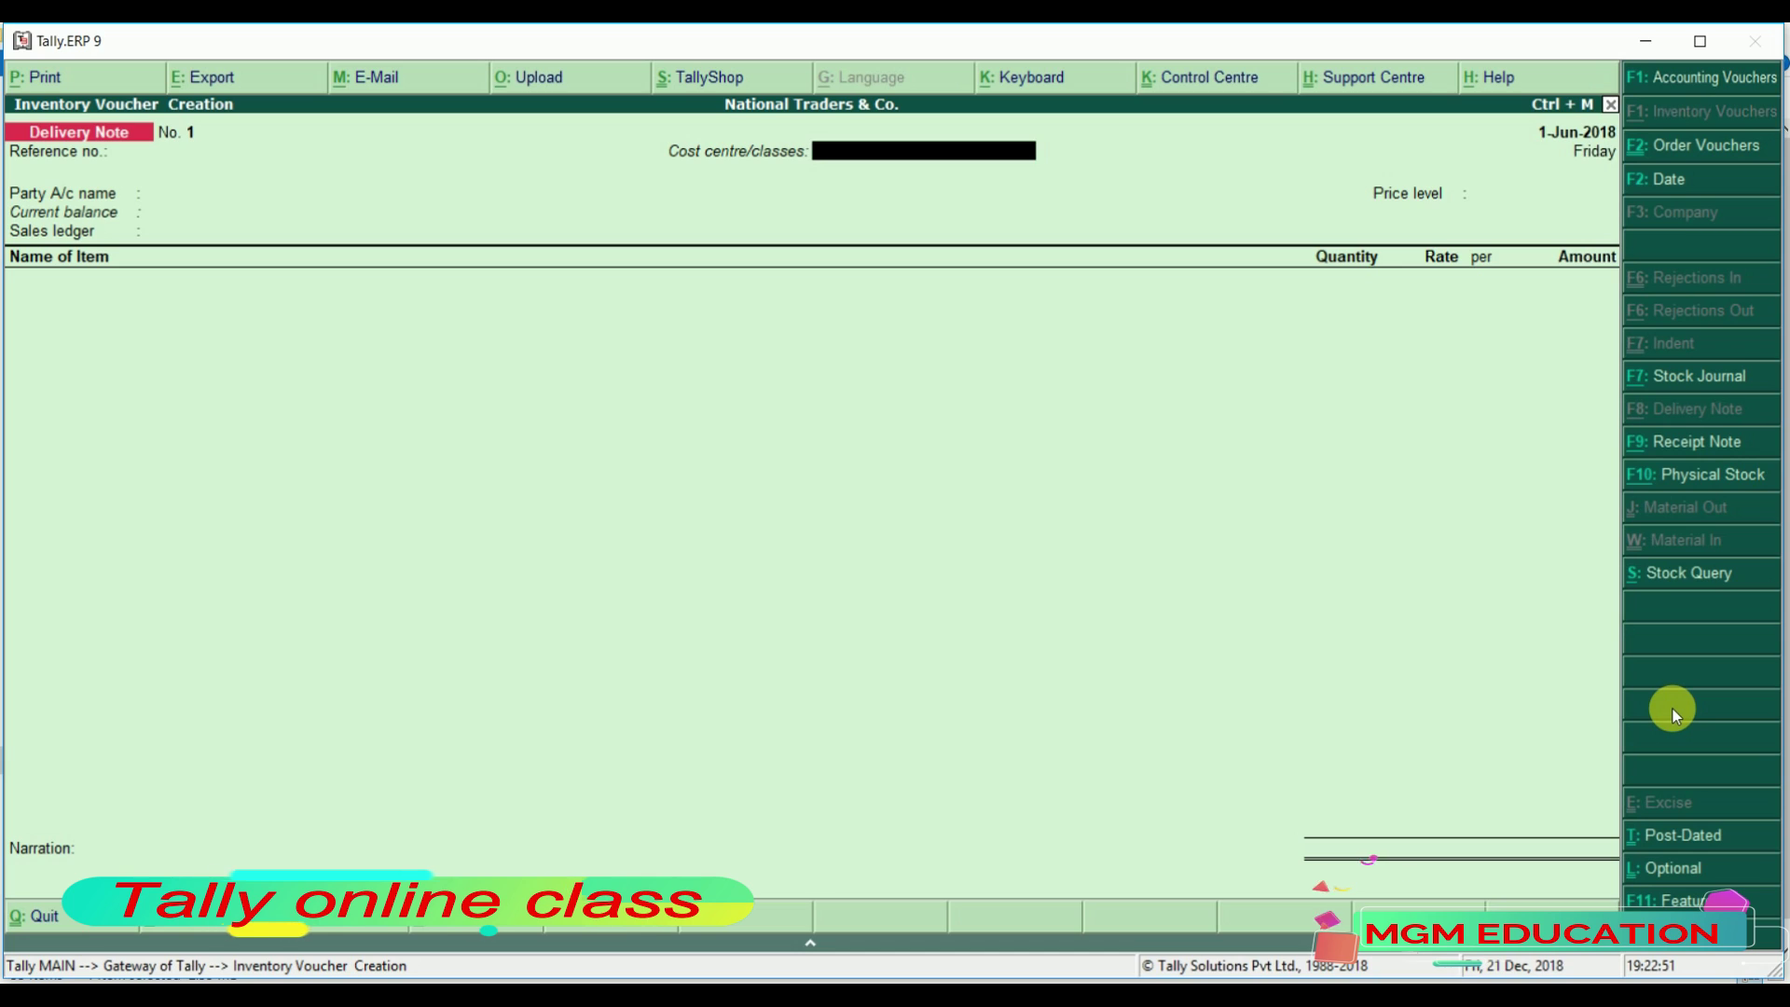
pyautogui.press('Return')
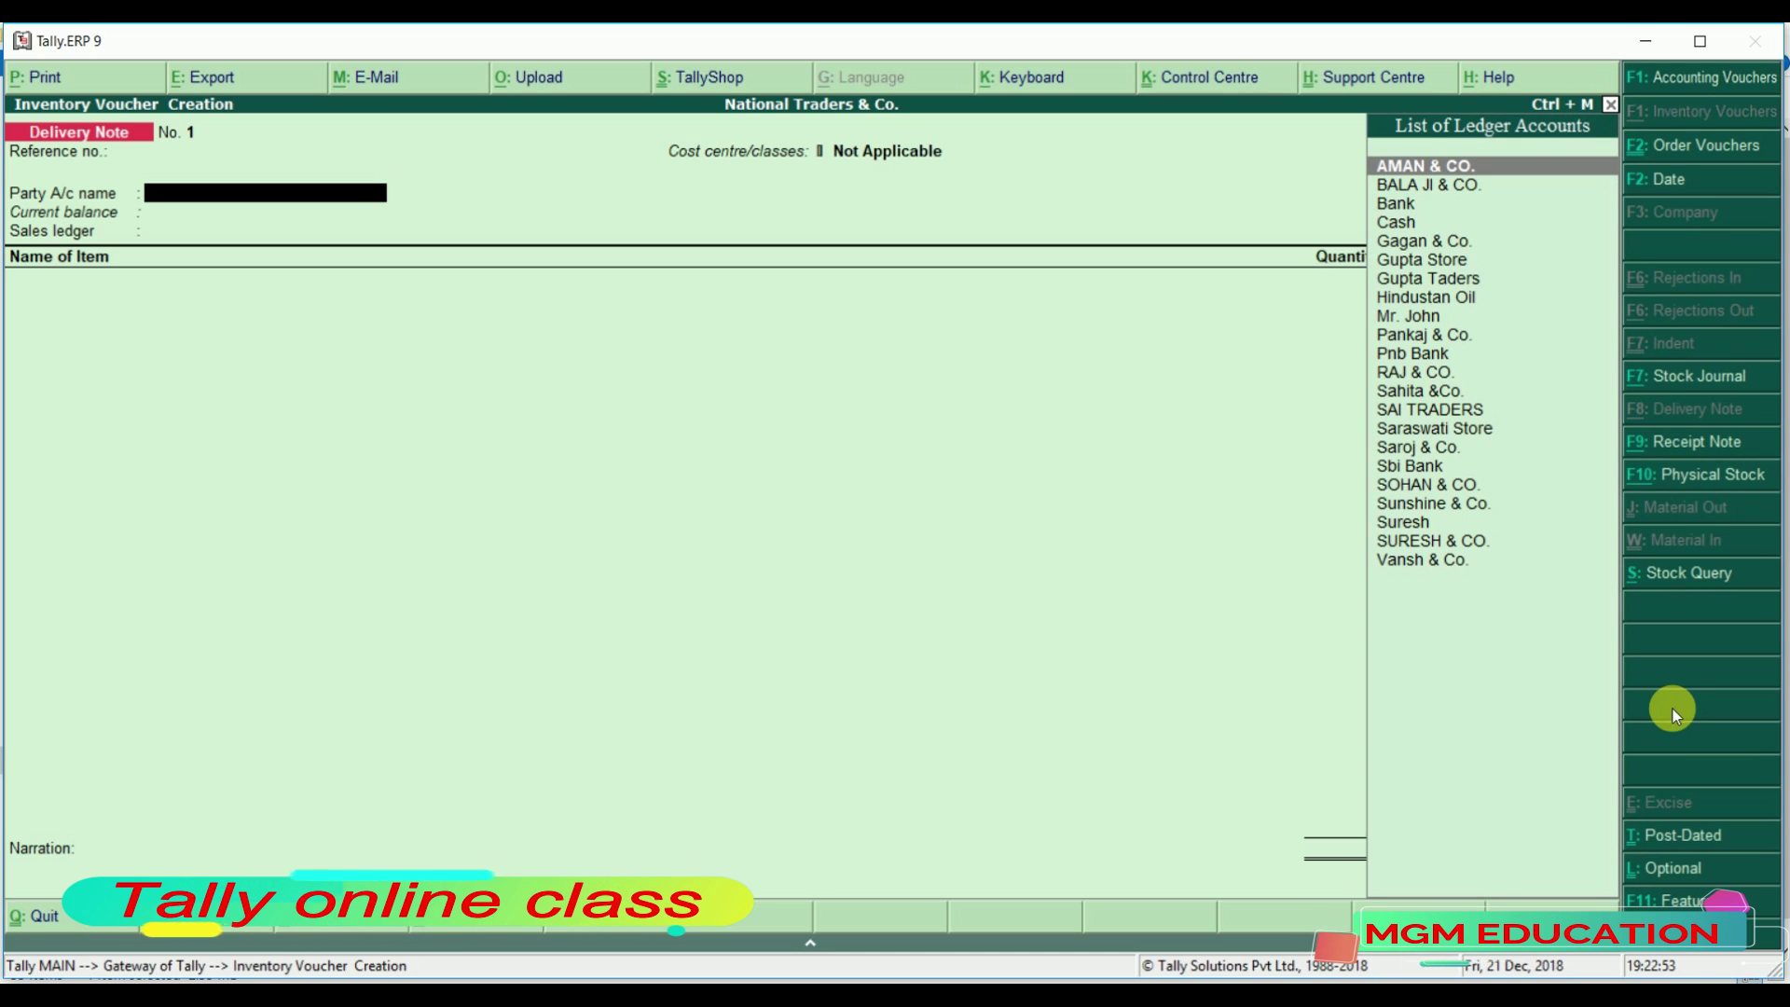
pyautogui.write('Sa')
pyautogui.press('Down')
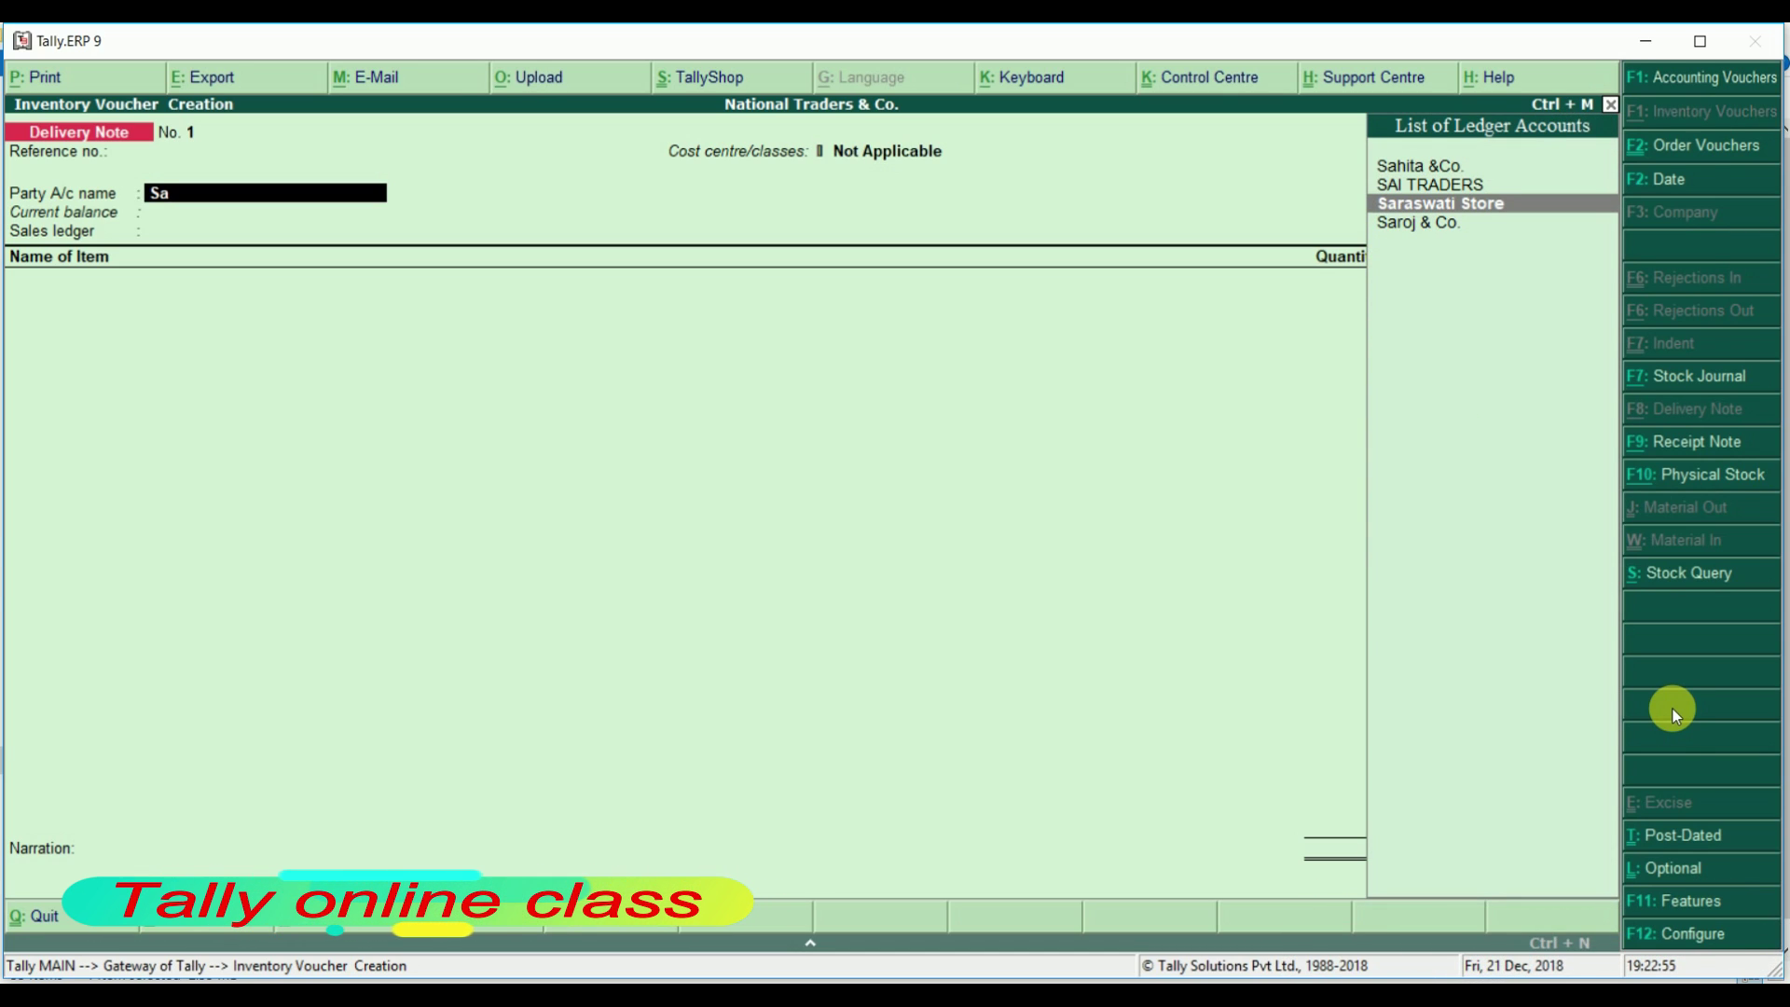
pyautogui.press('Return')
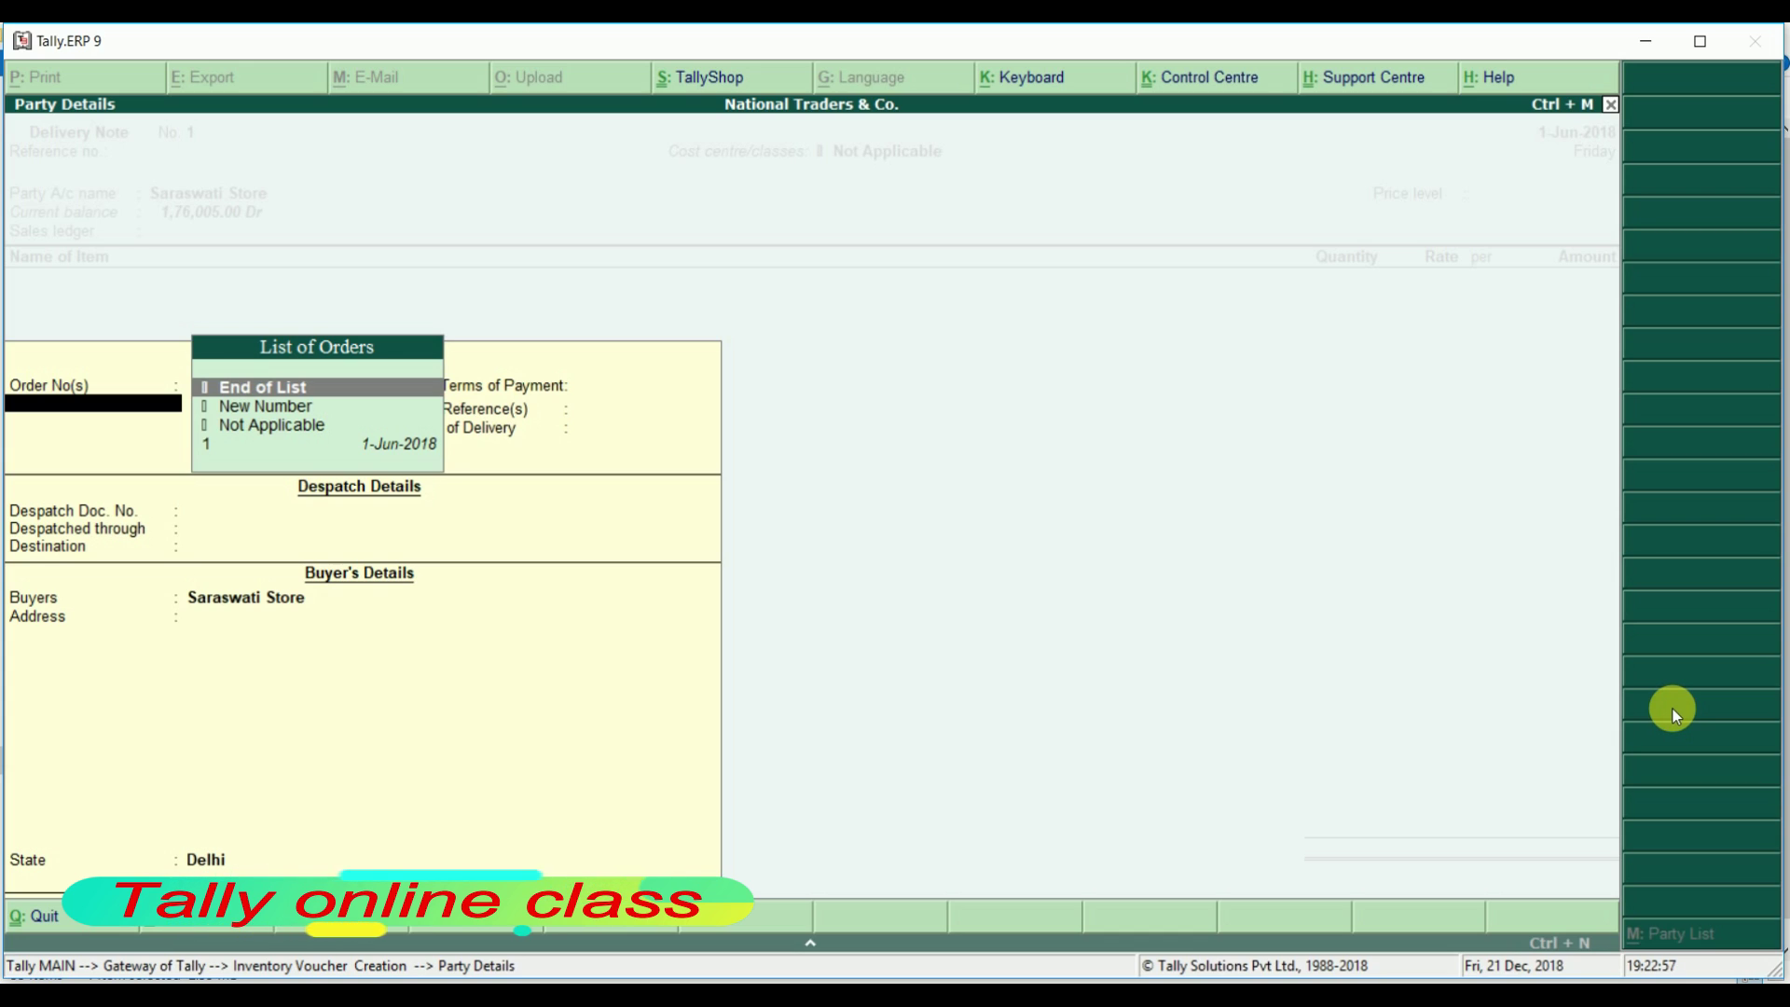
# - Link the delivery note to sales order 1 dated 1-Jun-2018 and accept the remaining party details
pyautogui.press('Down')
pyautogui.press('Down')
pyautogui.press('Down')
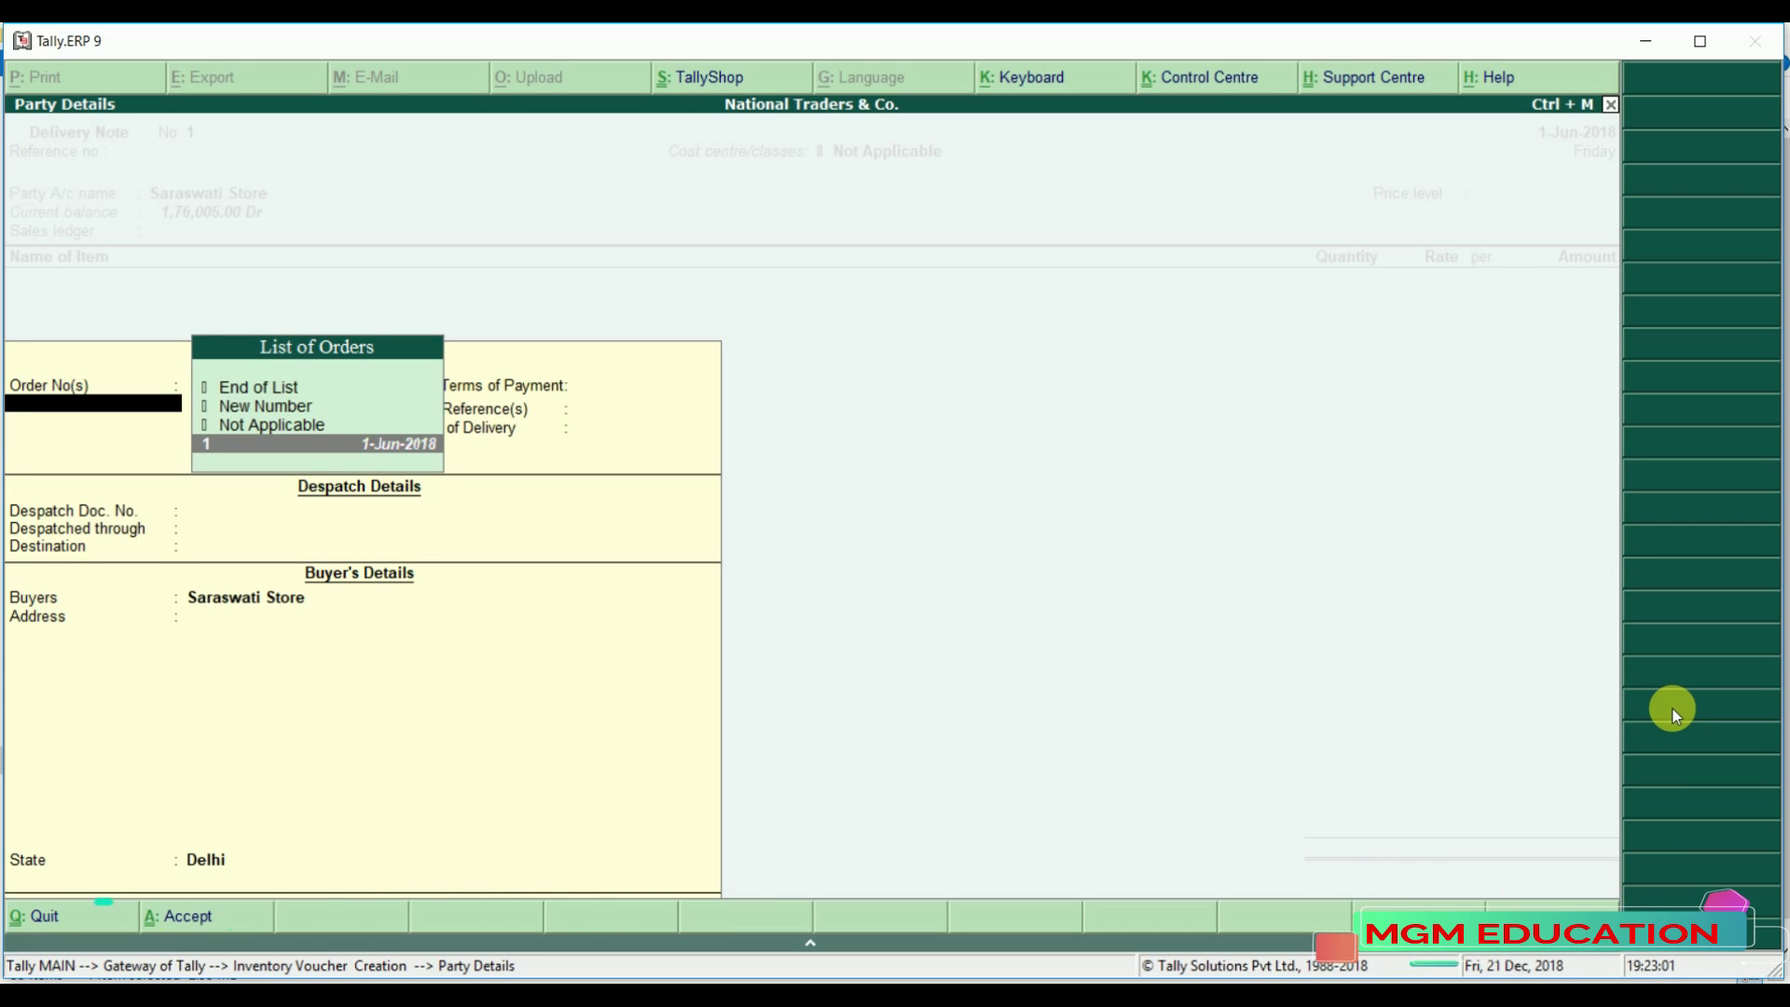
pyautogui.press('Return')
pyautogui.press('Return')
pyautogui.press('Return')
pyautogui.press('Return')
pyautogui.press('Return')
pyautogui.press('Return')
pyautogui.press('Return')
pyautogui.press('Return')
pyautogui.press('Return')
pyautogui.press('Return')
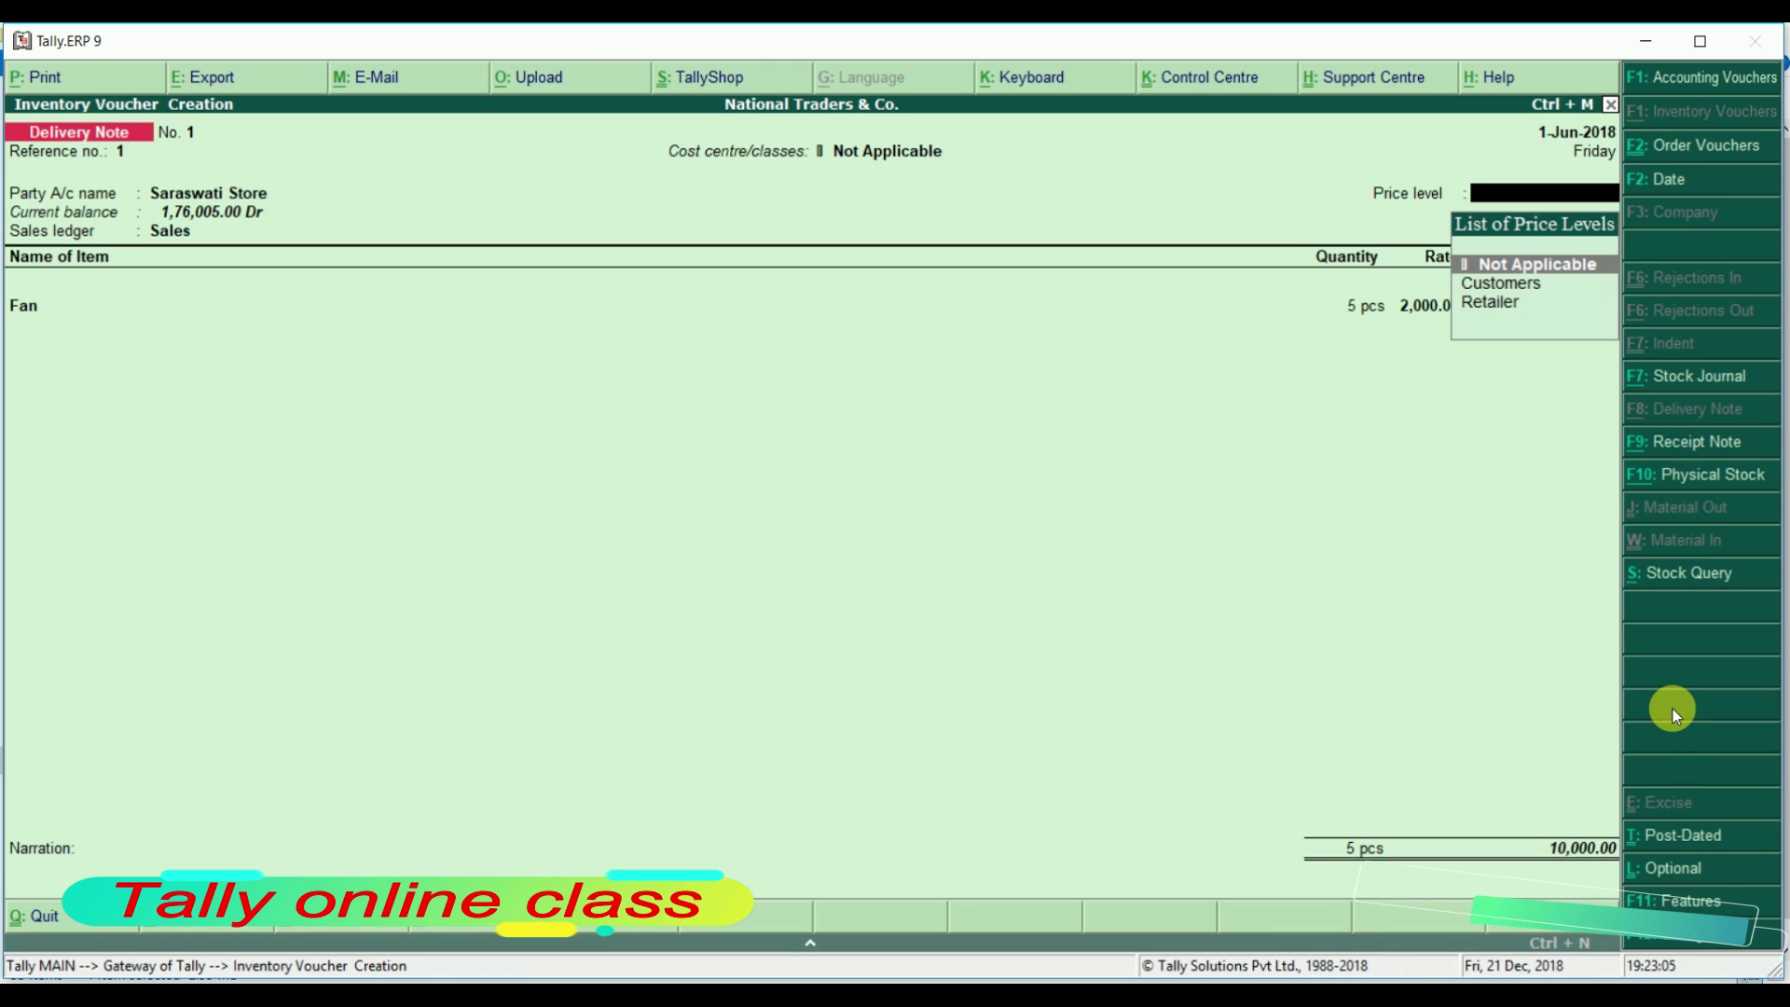
# - Keep the Sales ledger and no price level, and allocate 5 pcs of Fan at 2,000.00 from Main Location under tracking number 1
pyautogui.press('Return')
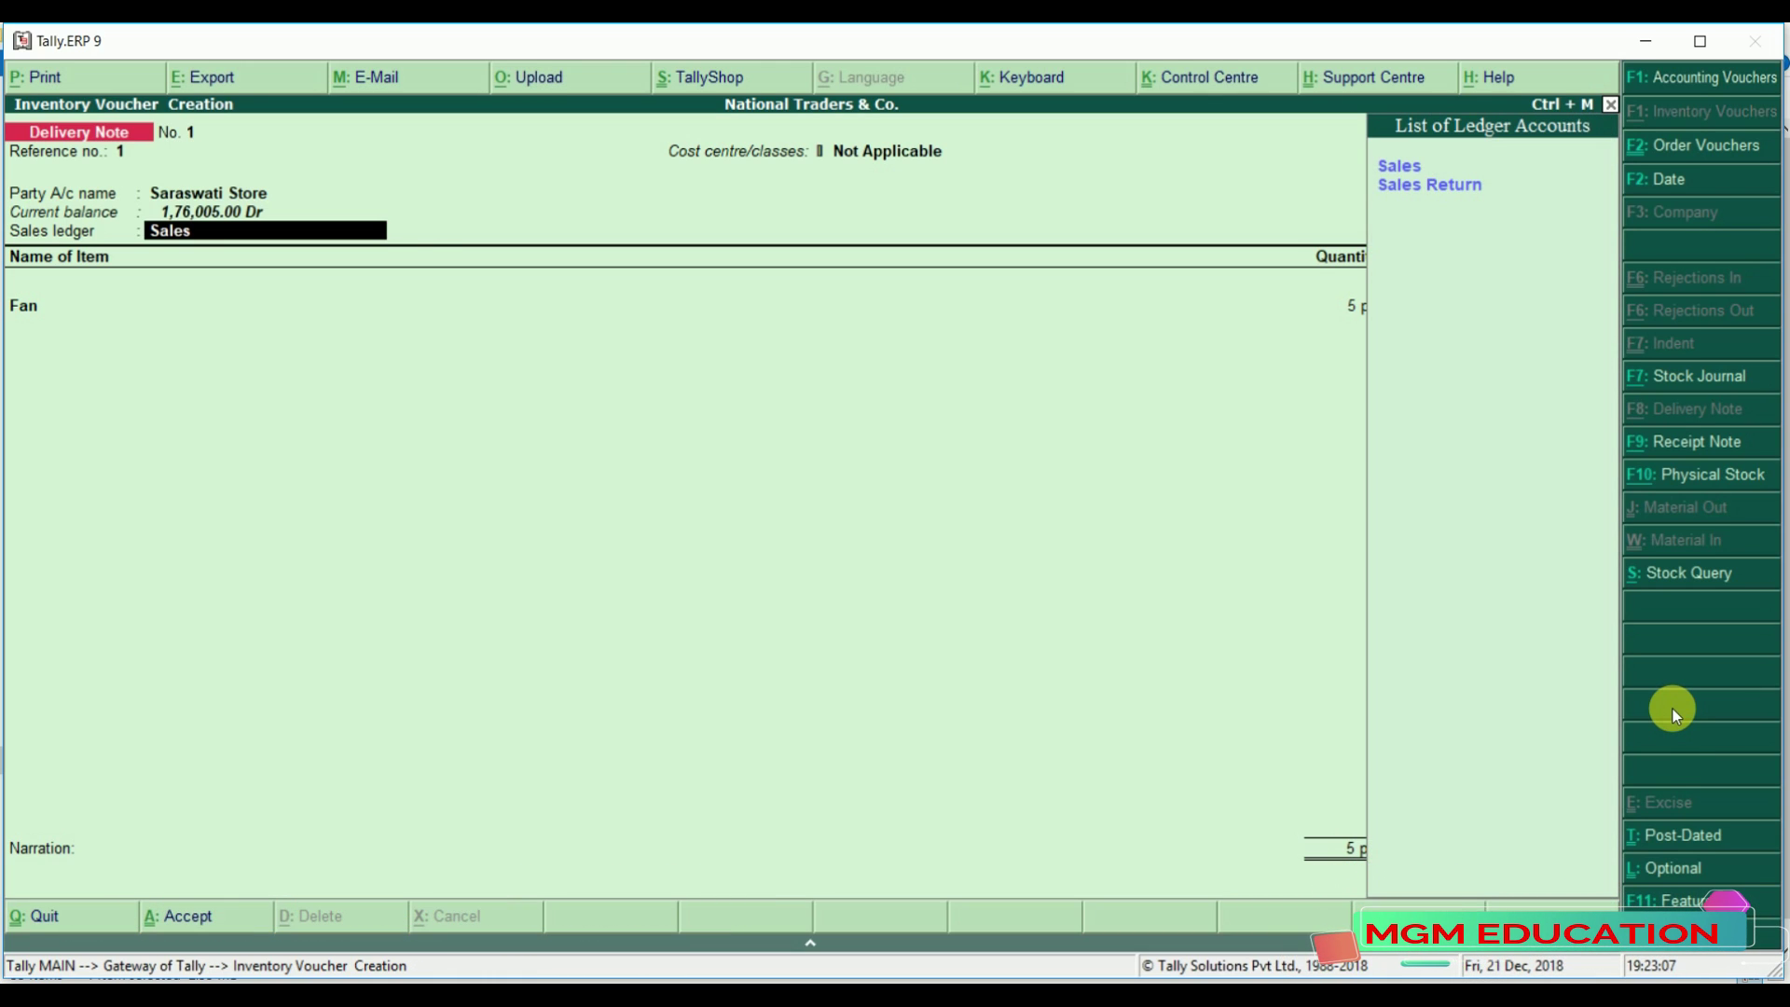
pyautogui.press('Return')
pyautogui.press('Return')
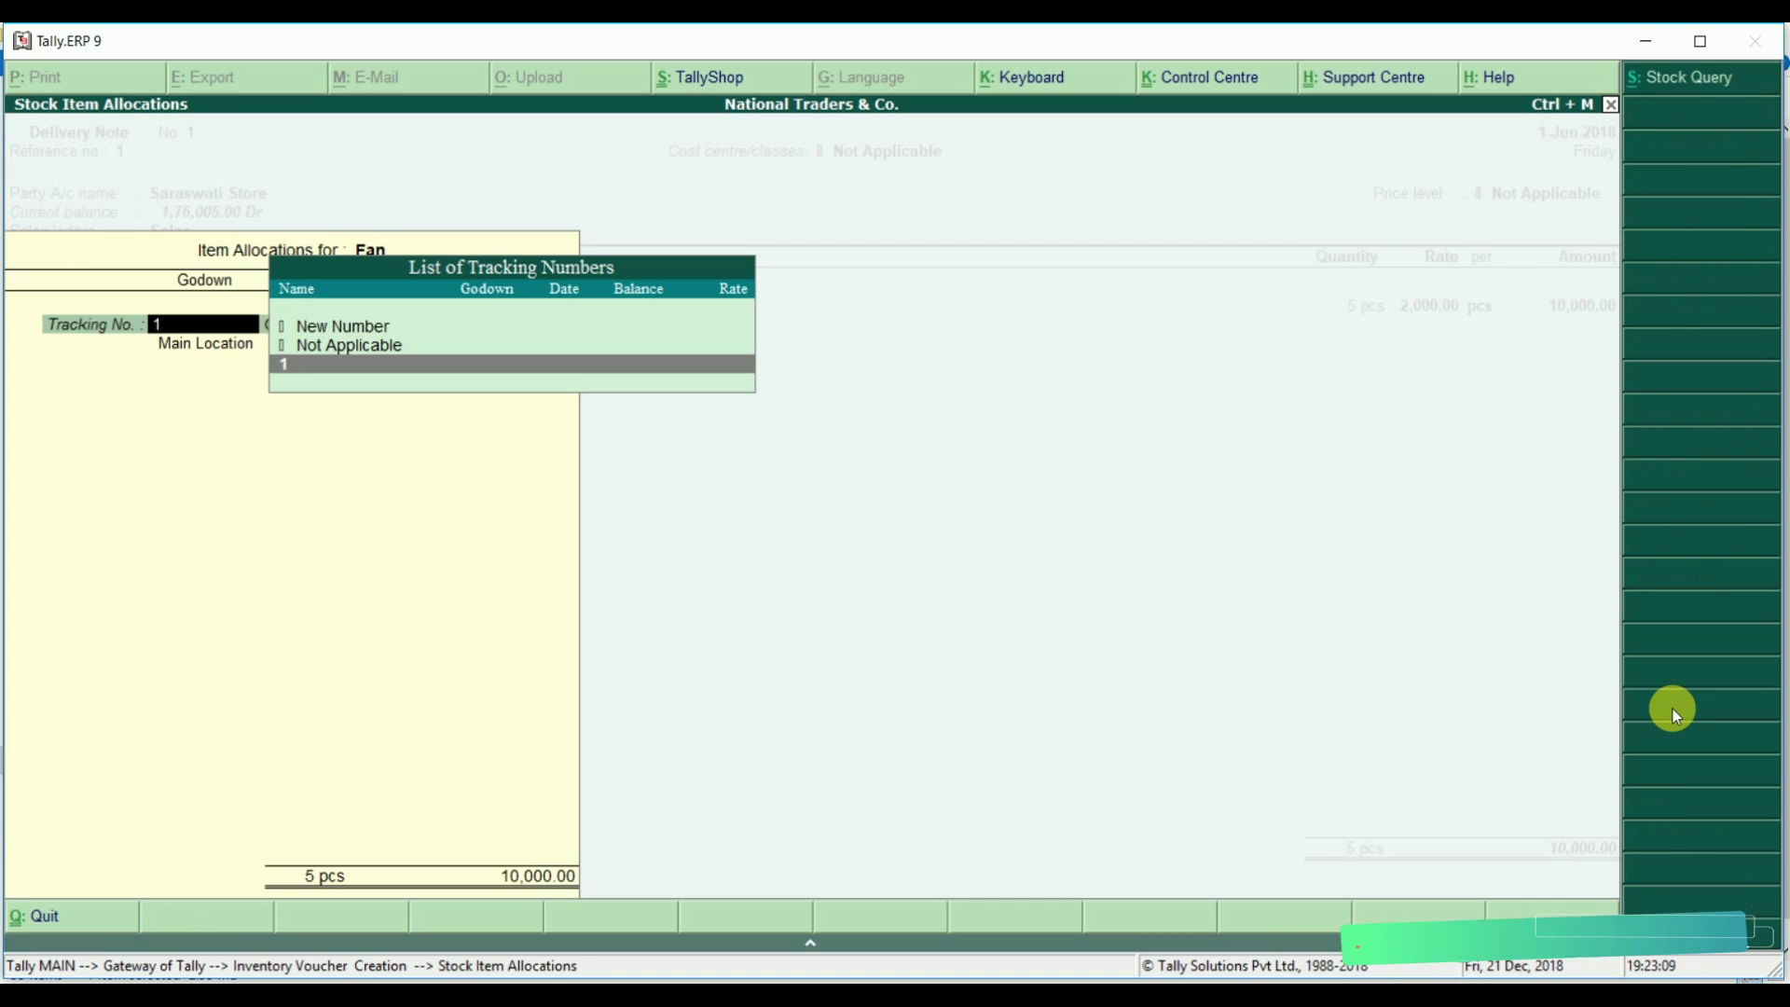
pyautogui.press('Return')
pyautogui.press('Return')
pyautogui.press('Return')
pyautogui.press('Return')
pyautogui.press('Return')
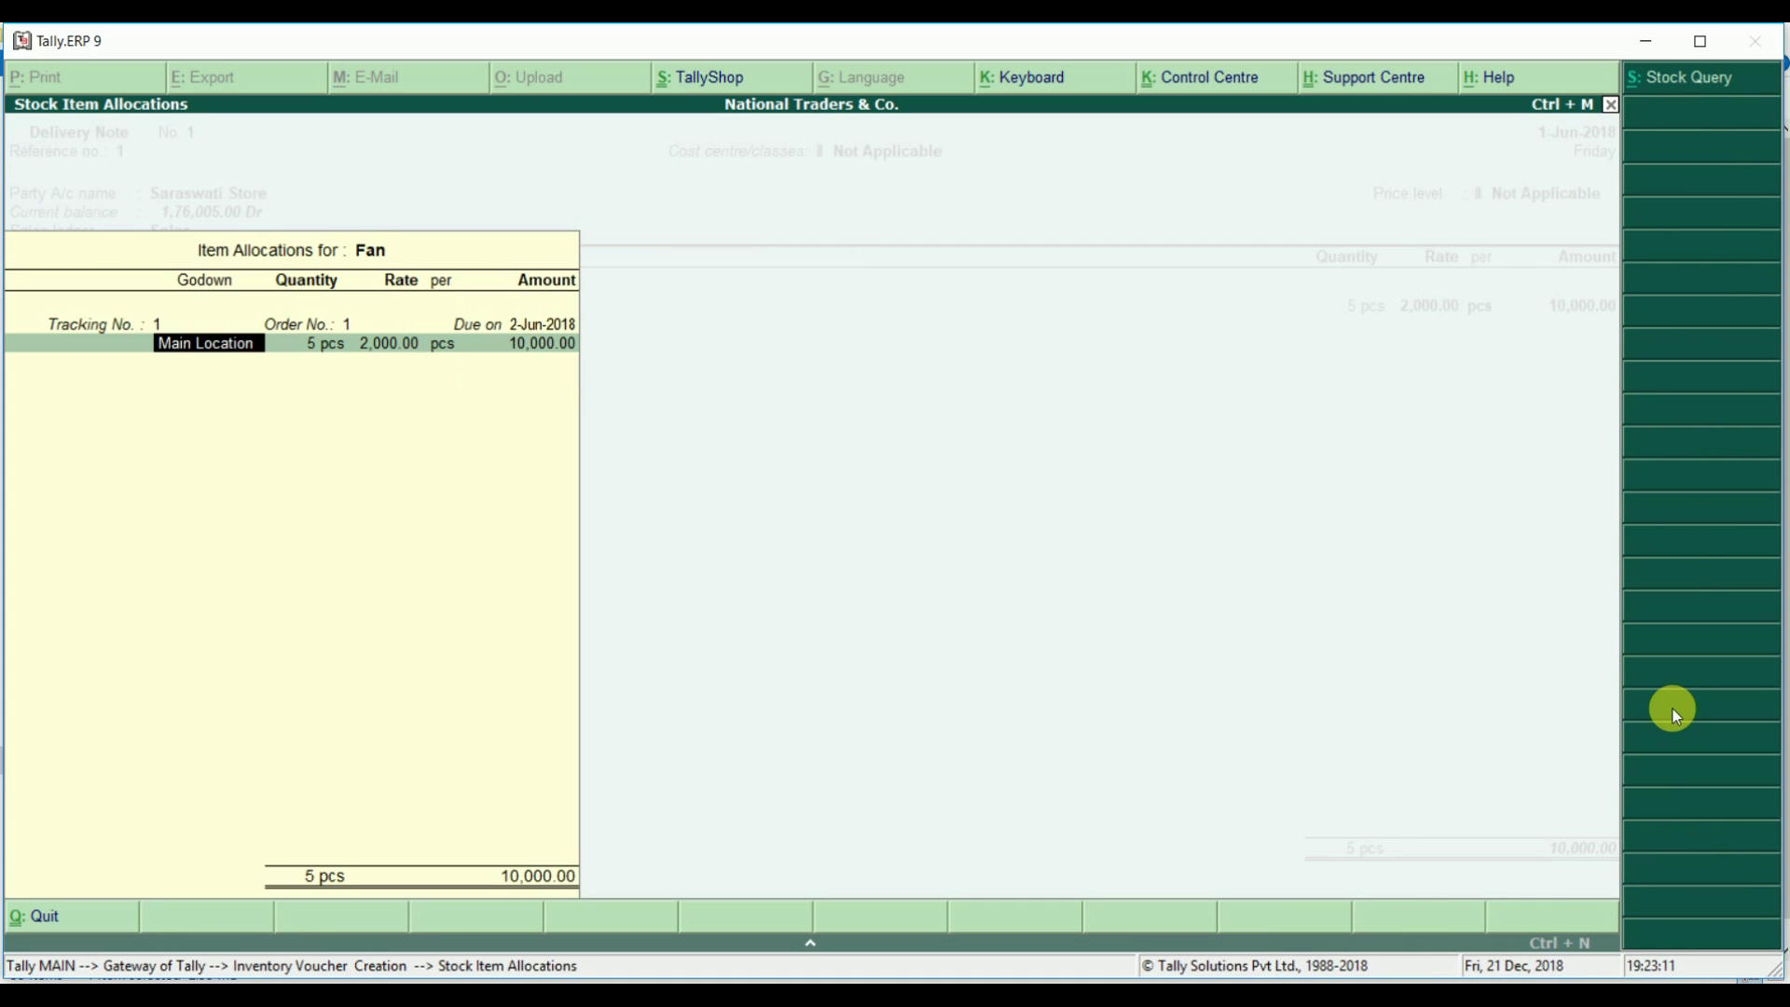
pyautogui.press('Return')
pyautogui.press('Return')
pyautogui.press('Return')
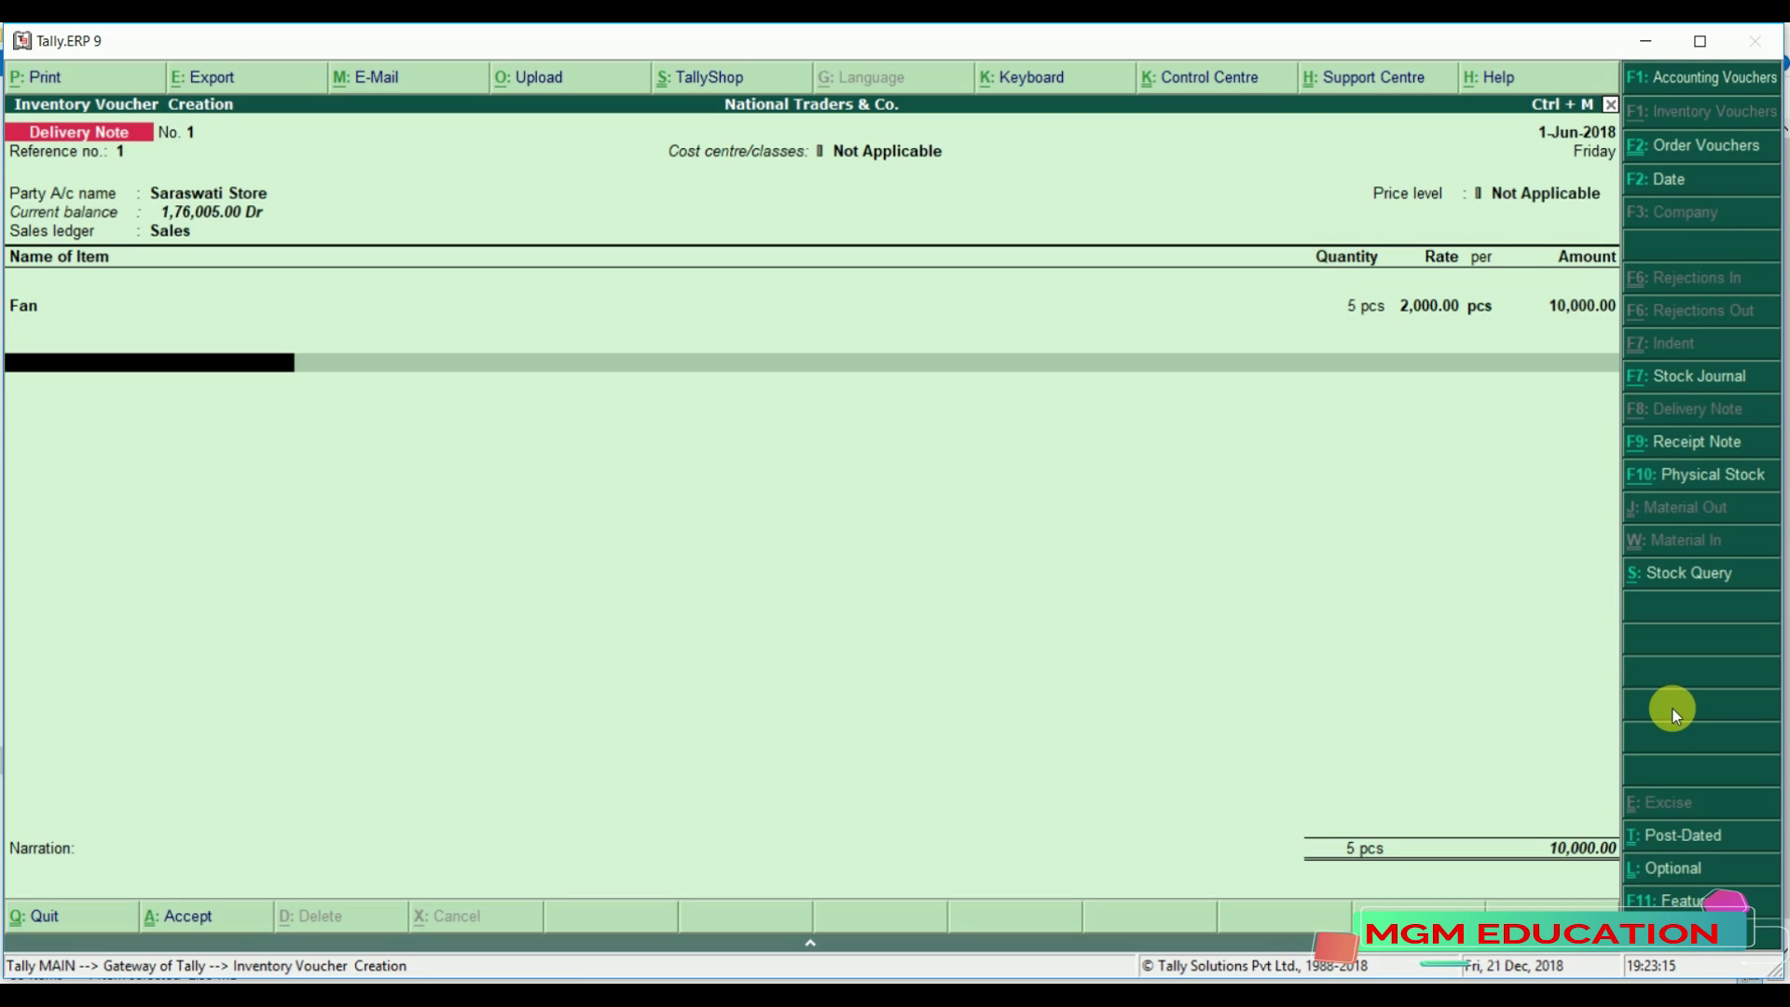
# - End the item list, leave the narration blank, save the delivery note and return to the Gateway of Tally
pyautogui.press('Return')
pyautogui.press('Return')
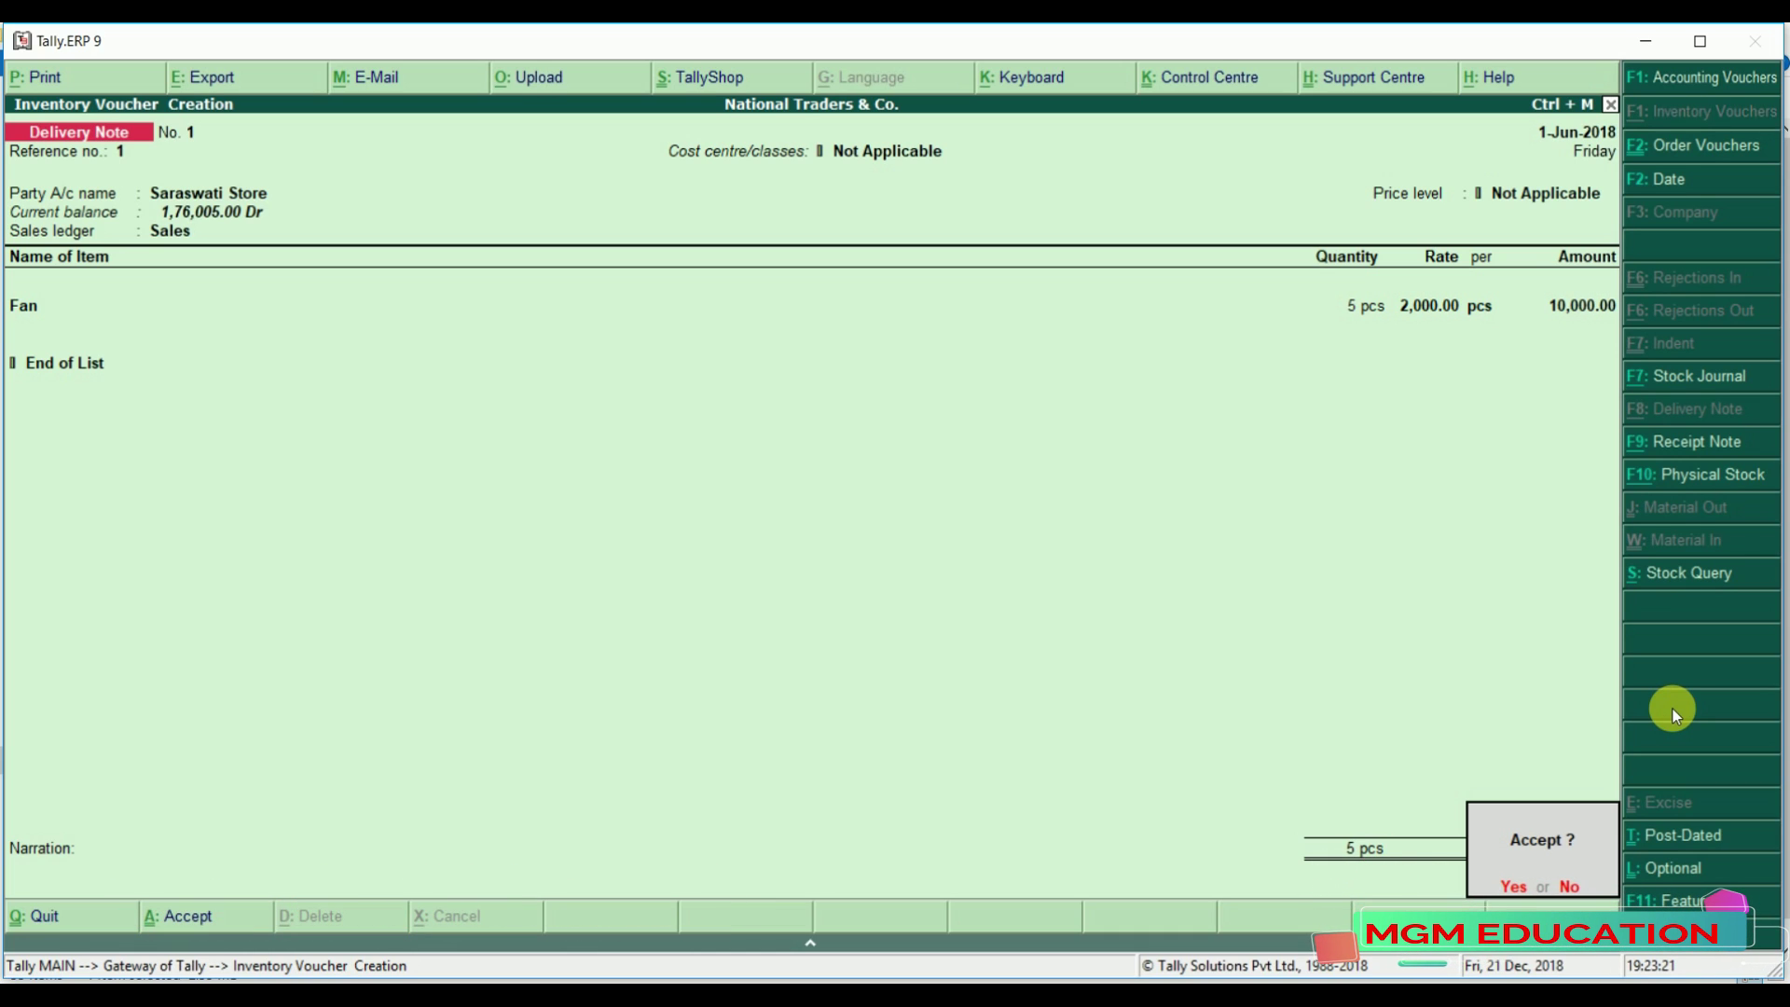
pyautogui.press('y')
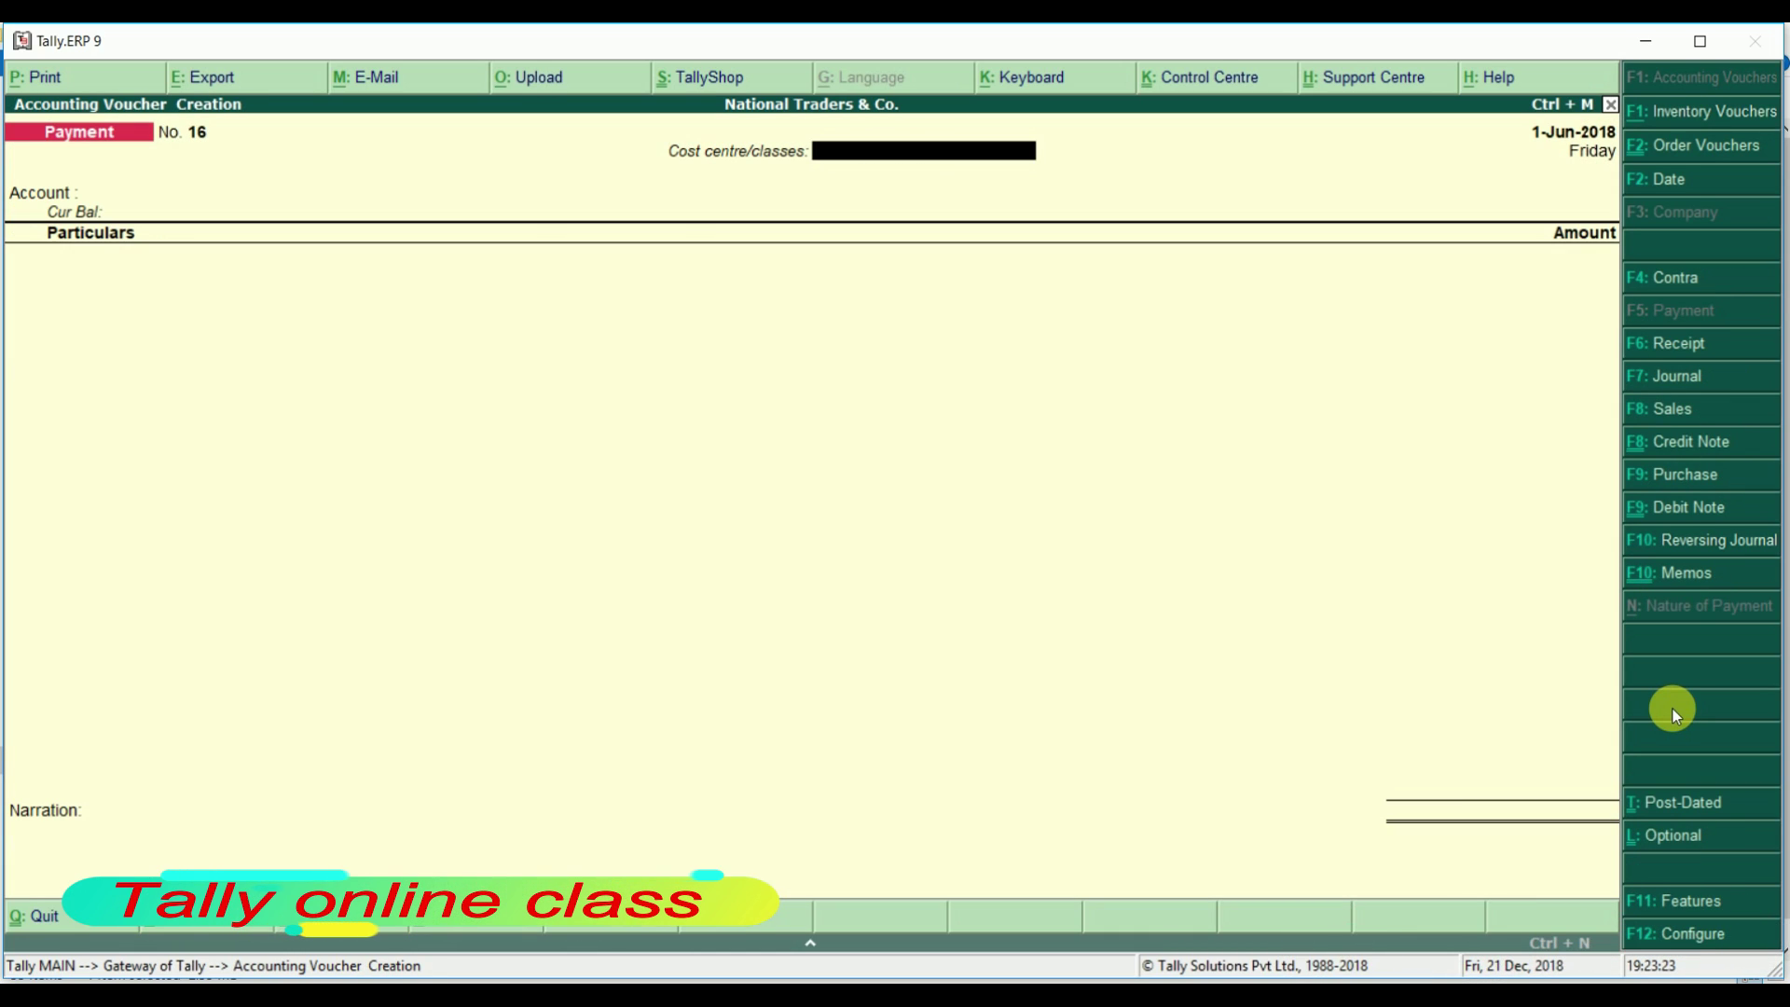
pyautogui.press('Escape')
pyautogui.press('y')
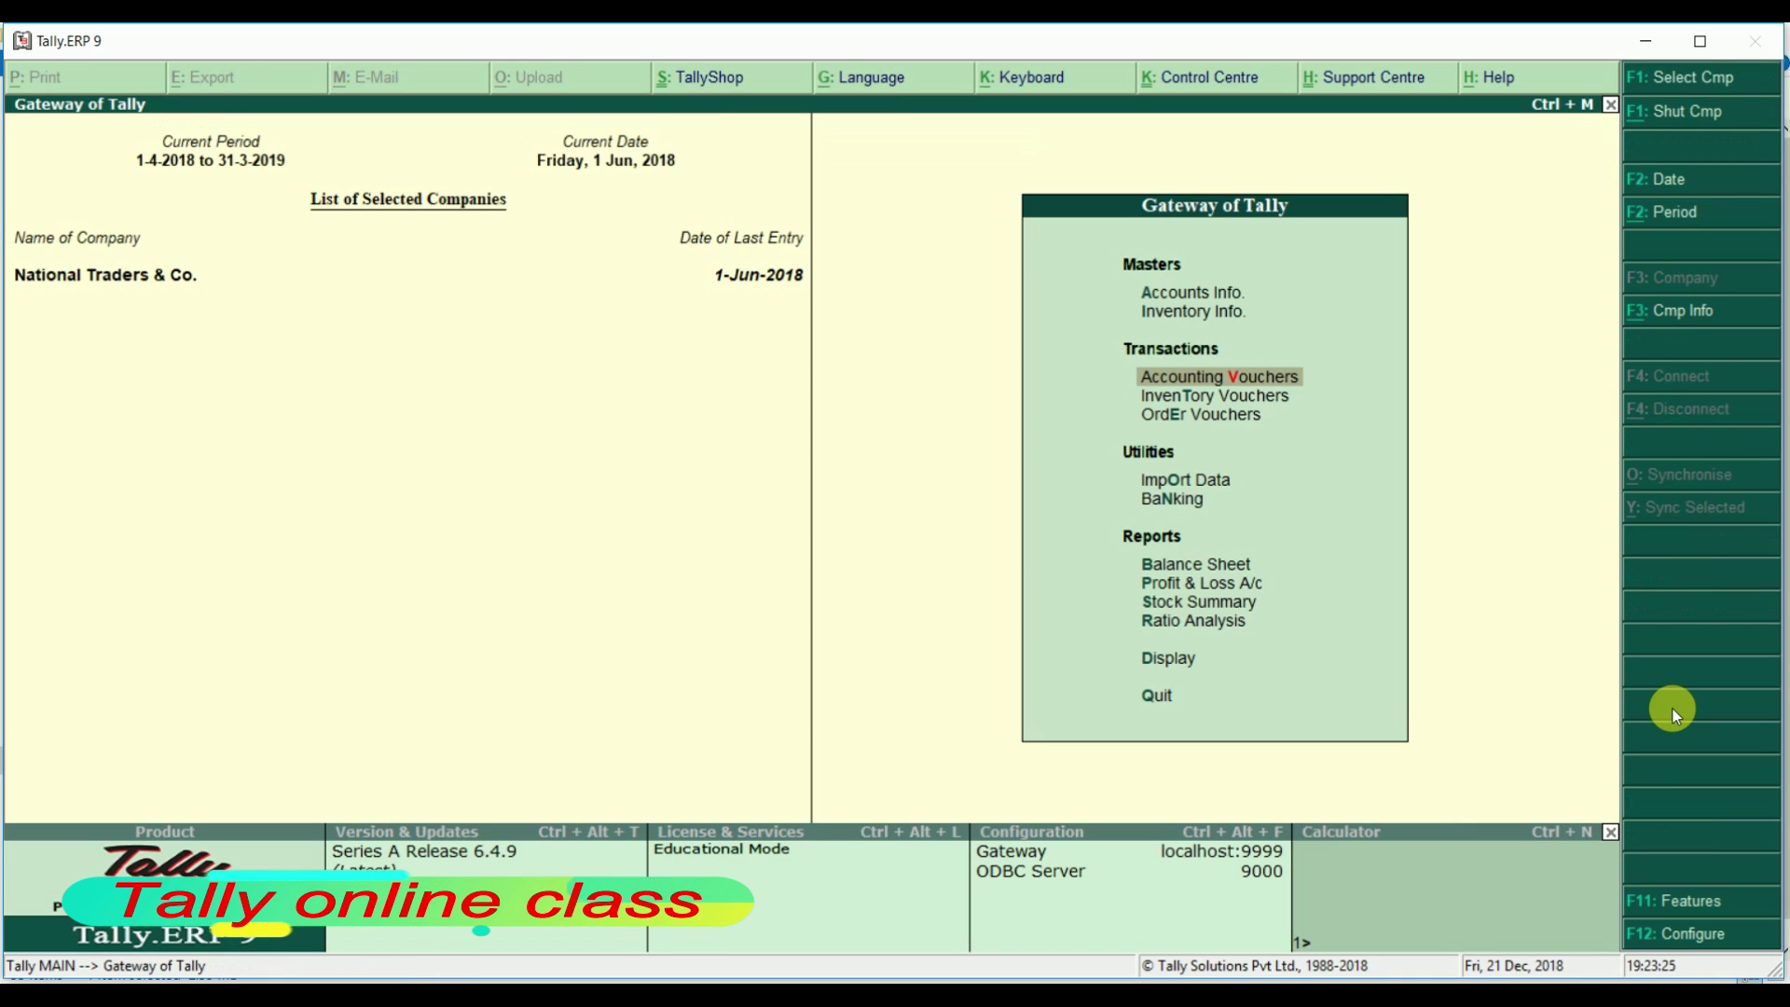
# - Examine the closing balance of Fan in the Electronics stock summary, and return to the Gateway of Tally
pyautogui.press('Down')
pyautogui.press('Down')
pyautogui.press('Down')
pyautogui.press('Down')
pyautogui.press('Down')
pyautogui.press('Down')
pyautogui.press('Down')
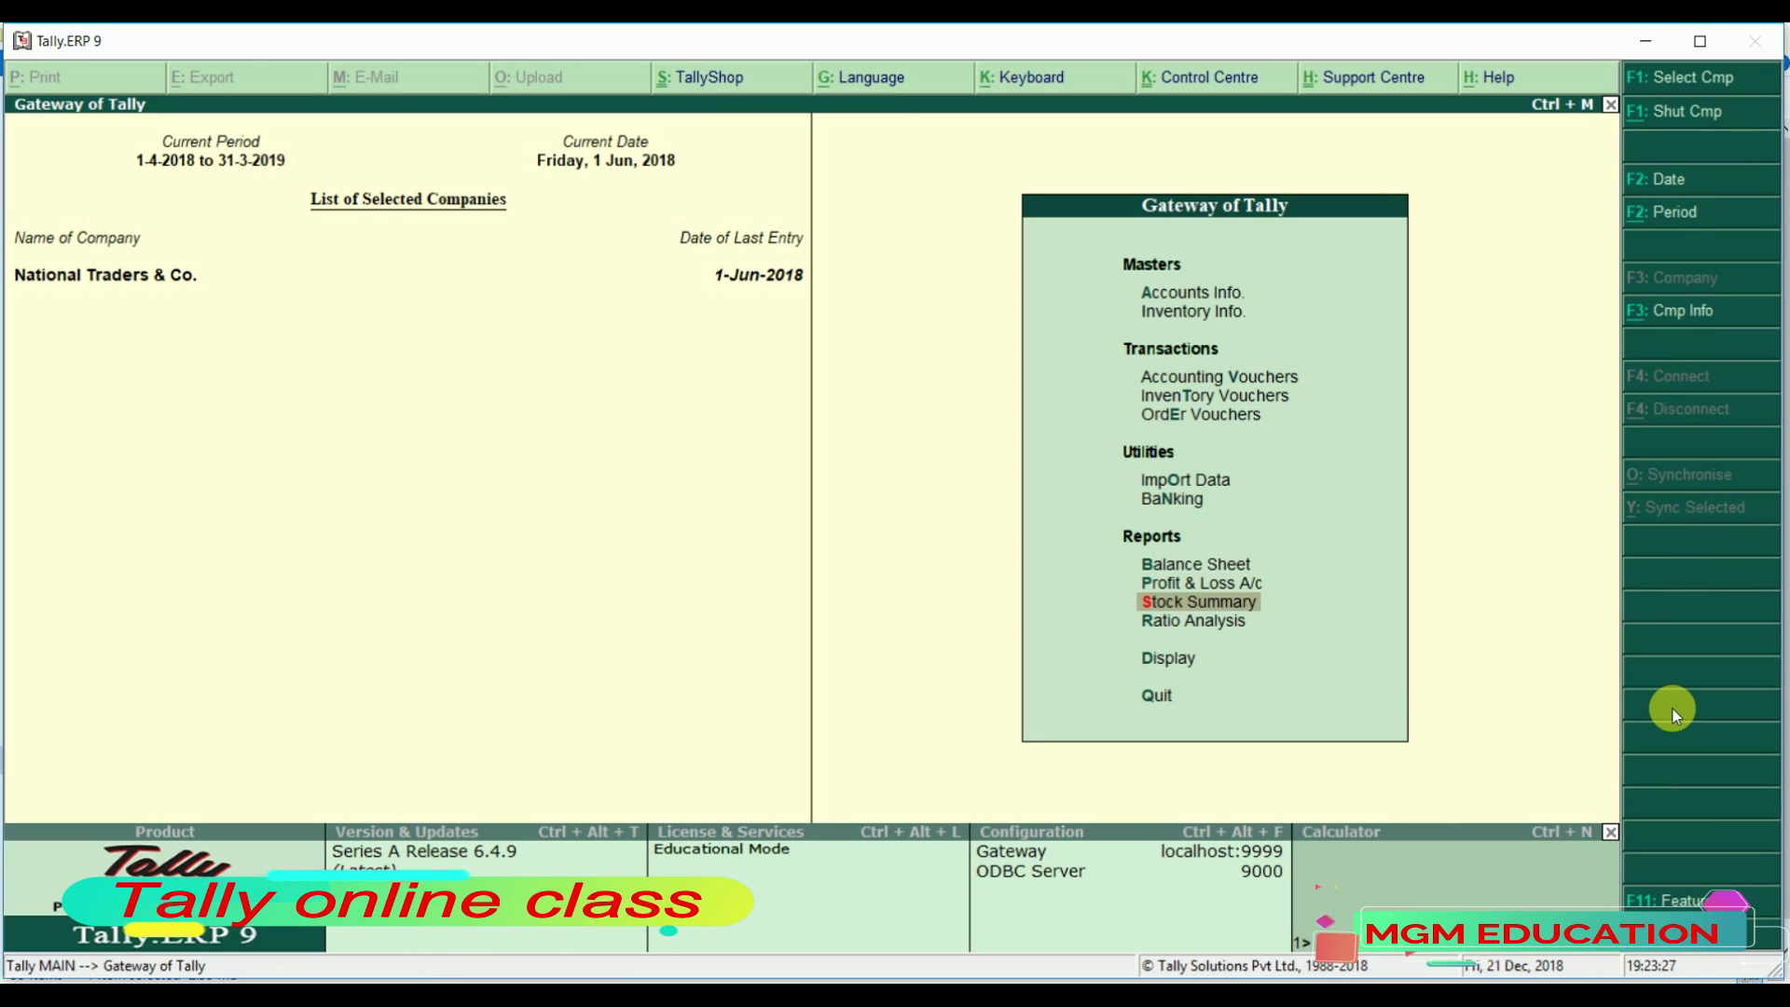
pyautogui.press('Return')
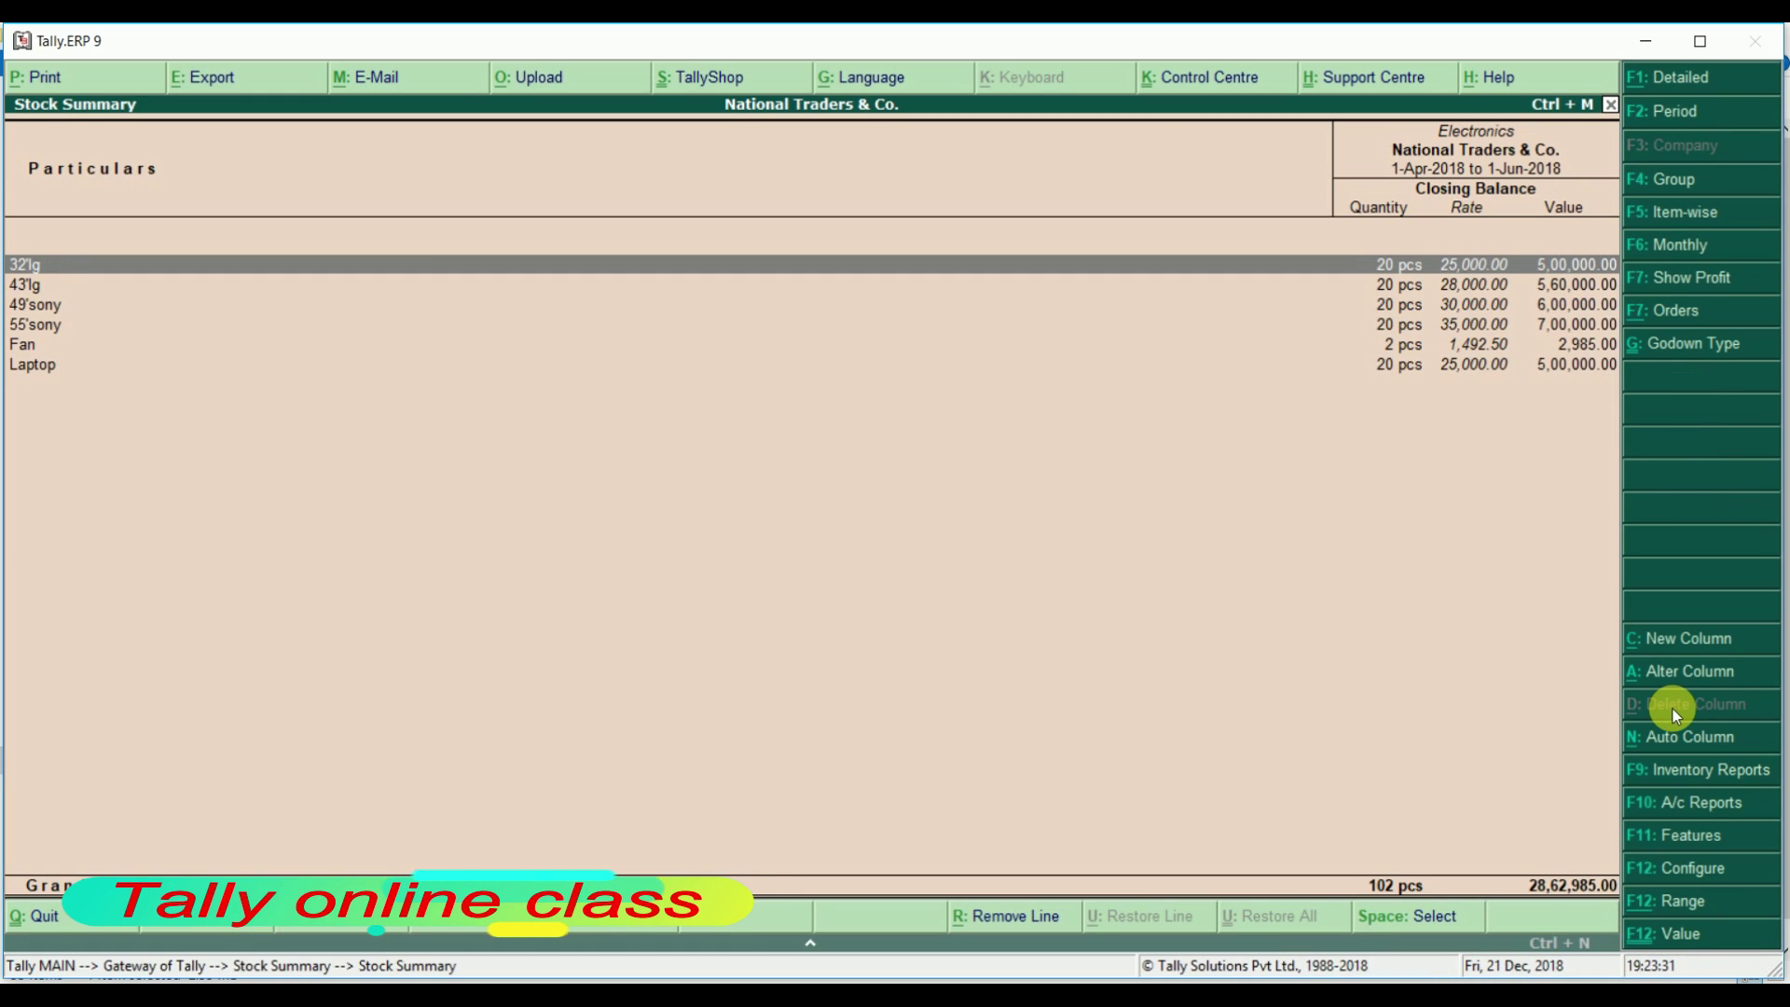
pyautogui.press('Down')
pyautogui.press('Down')
pyautogui.press('Down')
pyautogui.press('Down')
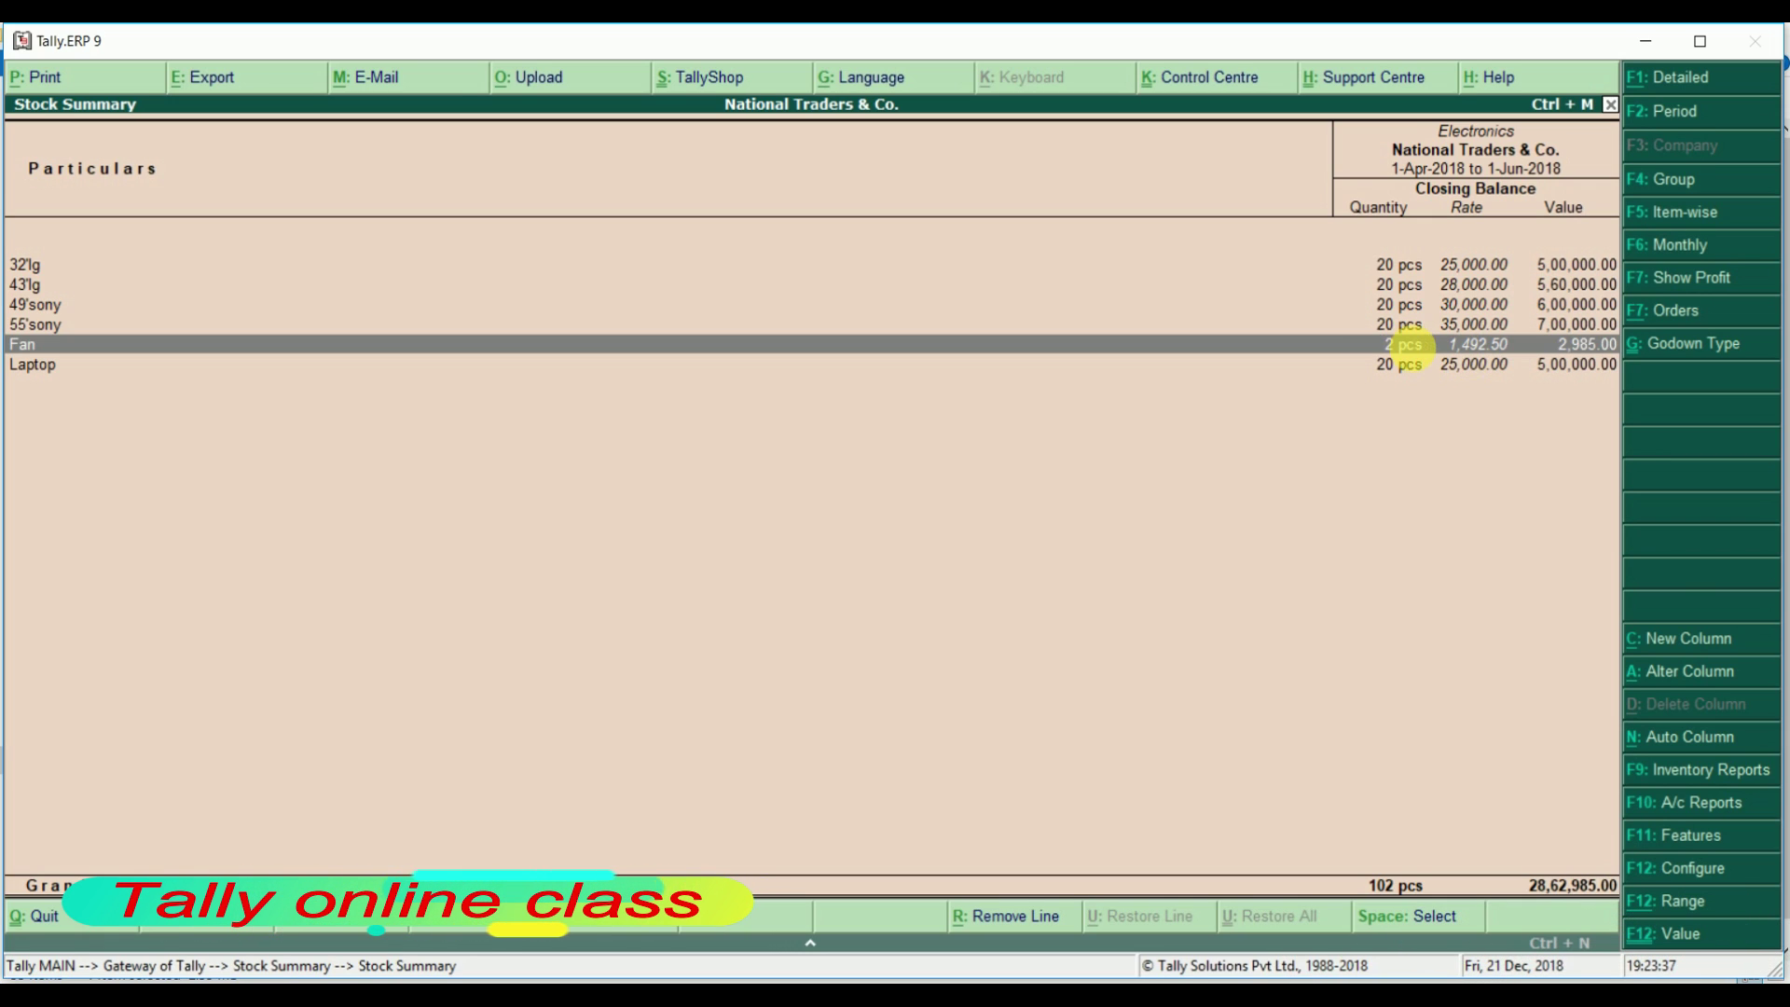
pyautogui.press('Escape')
pyautogui.press('Escape')
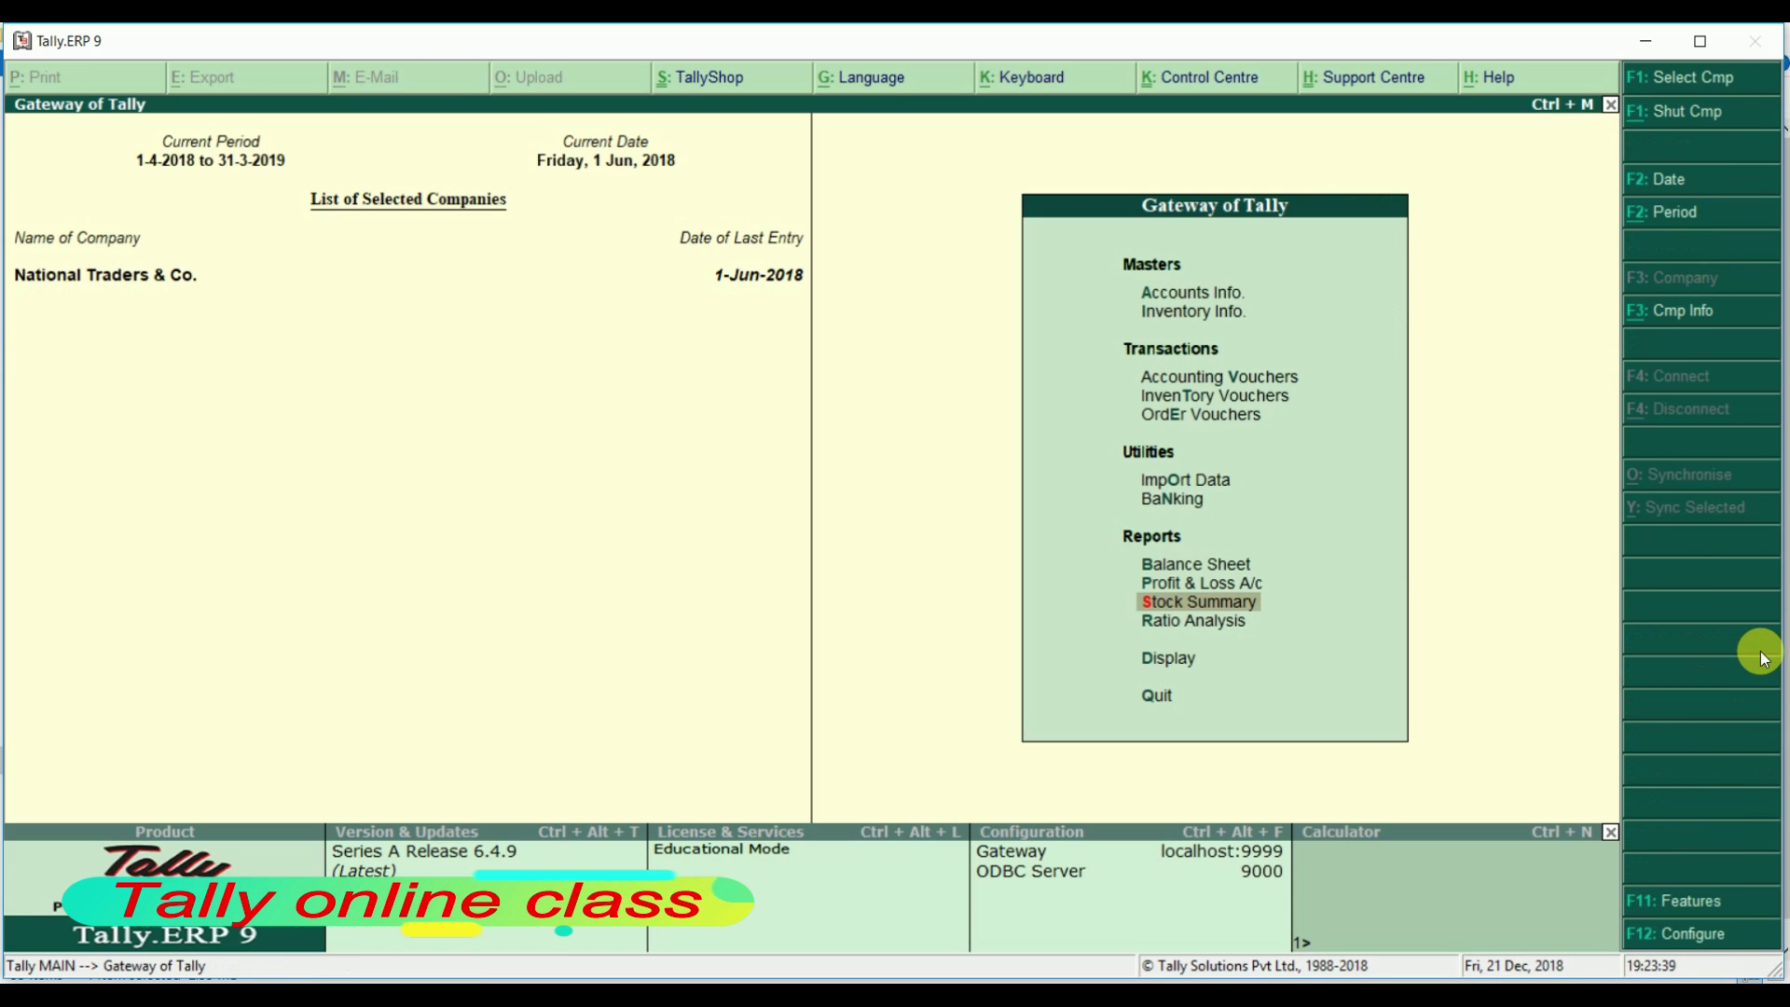
# - Go to the sales order outstandings by stock item among the statements of inventory
pyautogui.press('Escape')
pyautogui.press('n')
pyautogui.press('d')
pyautogui.press('Down')
pyautogui.press('Down')
pyautogui.press('Down')
pyautogui.press('Down')
pyautogui.press('Down')
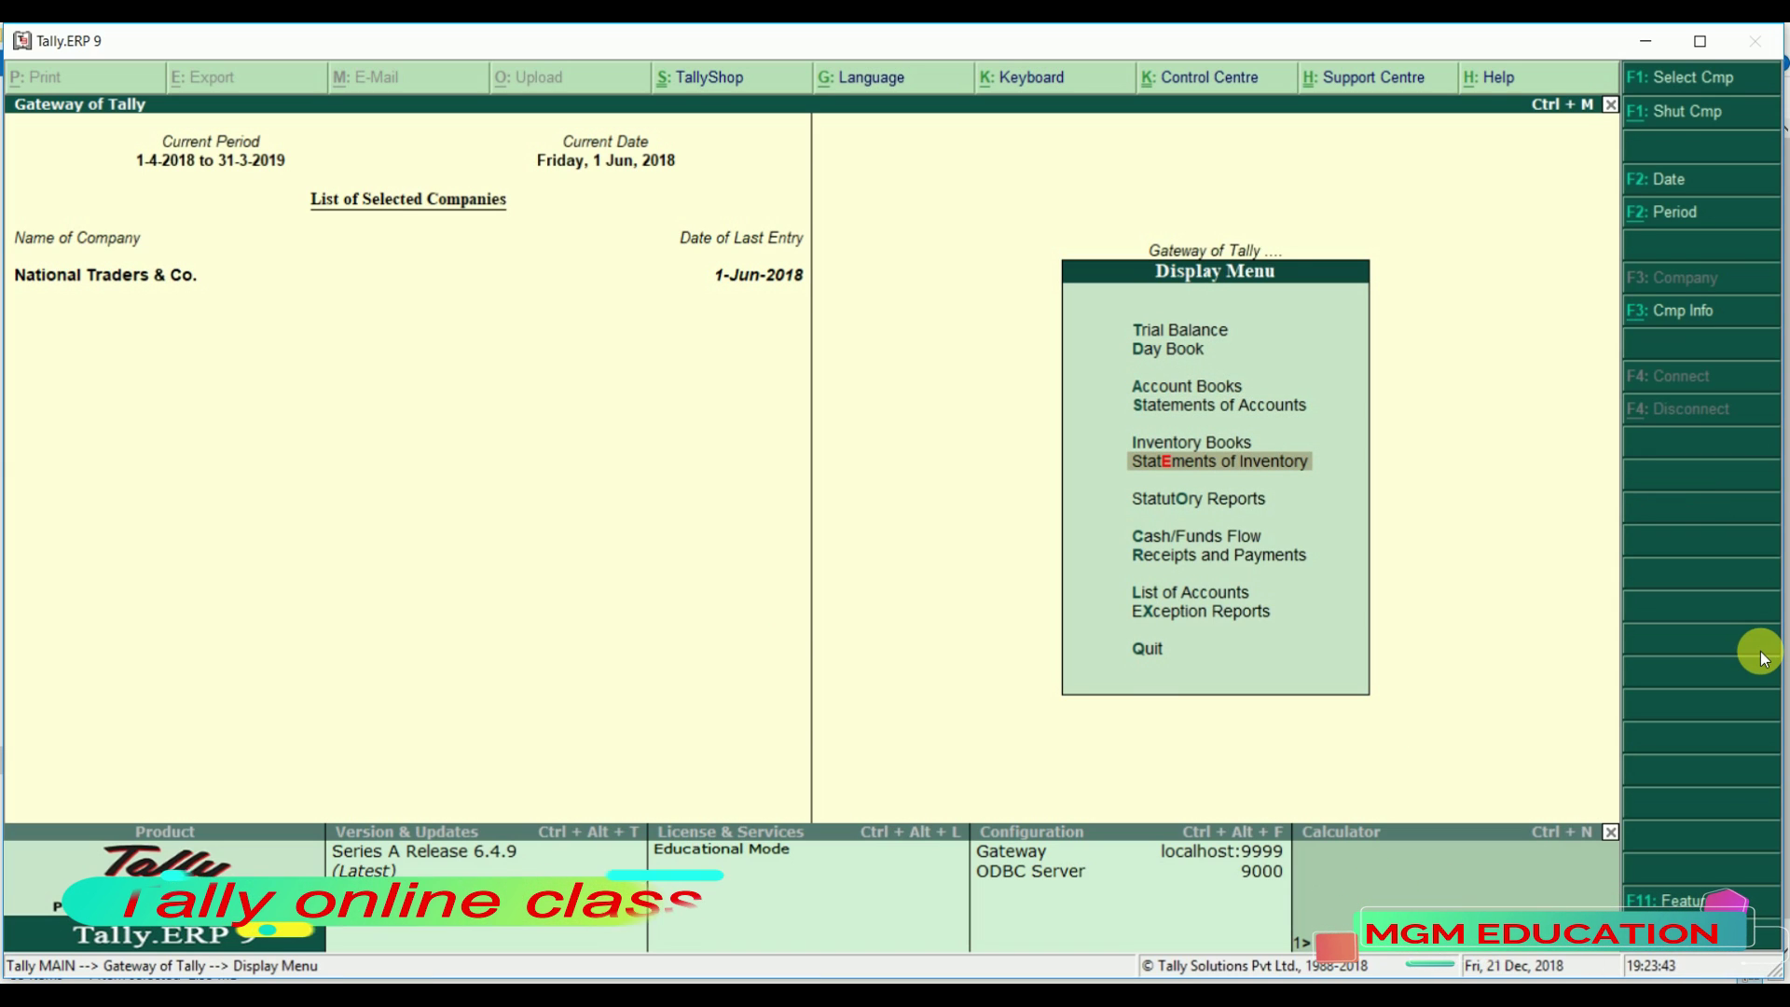
pyautogui.press('Return')
pyautogui.press('Down')
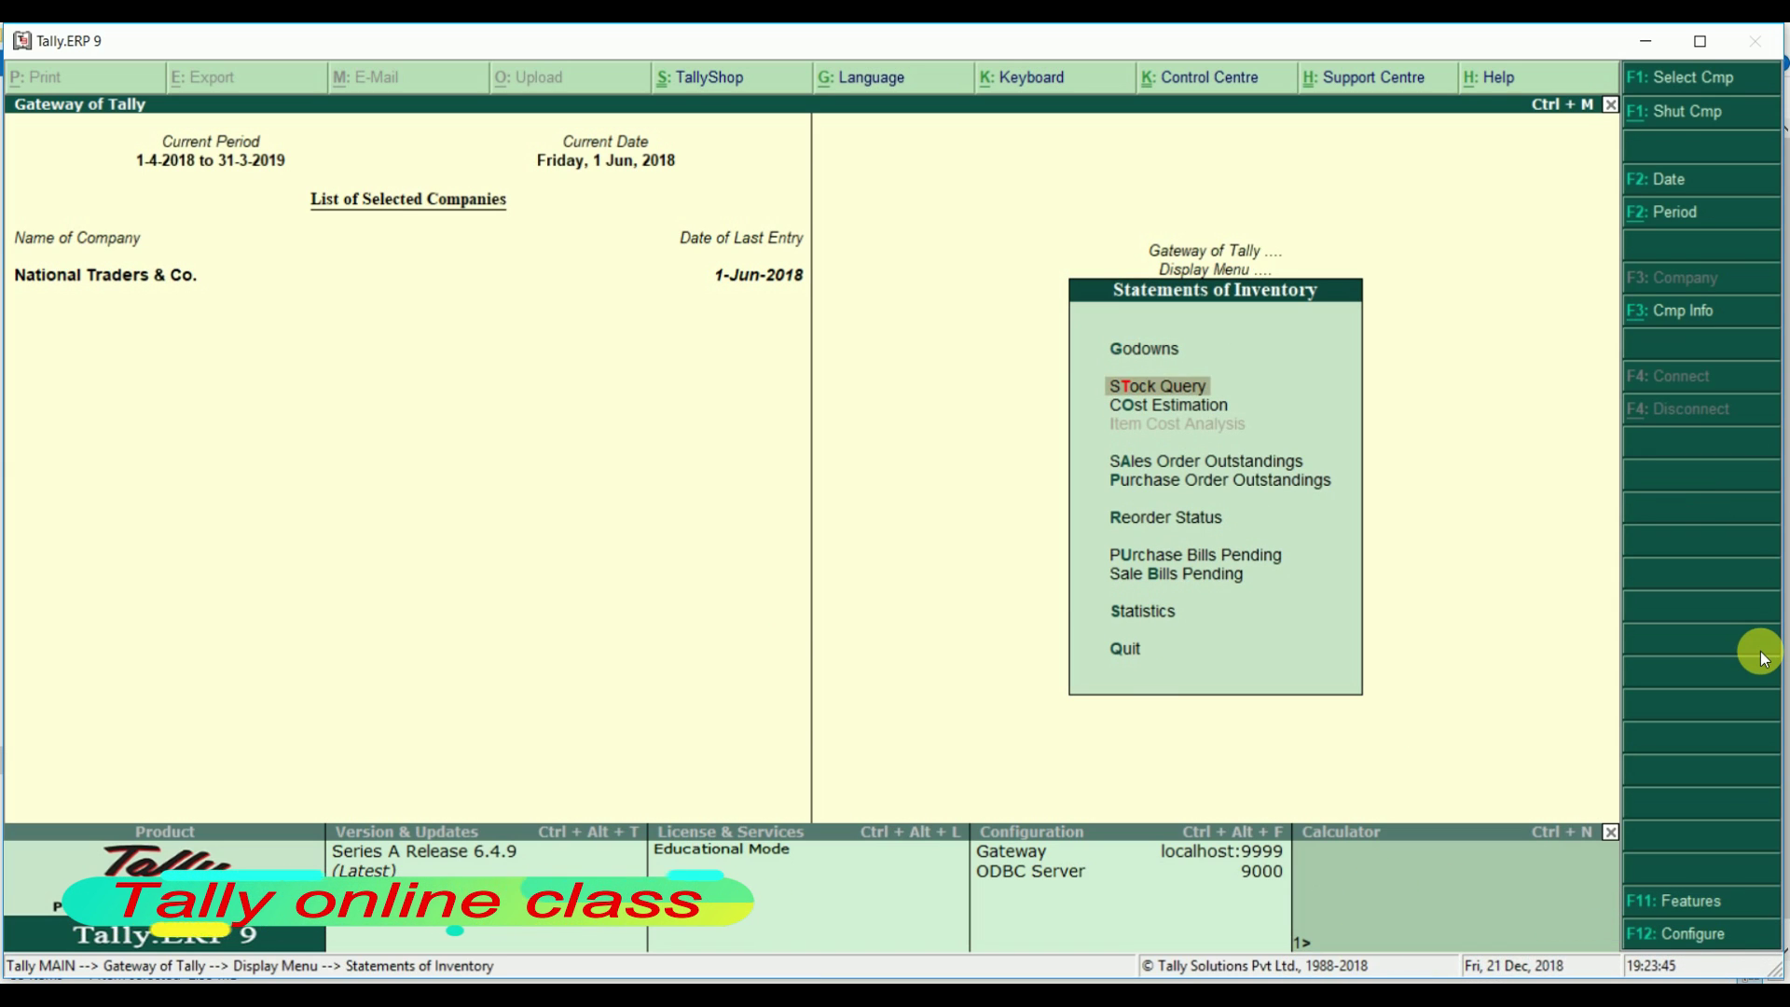
pyautogui.press('Down')
pyautogui.press('Down')
pyautogui.press('Return')
pyautogui.press('Down')
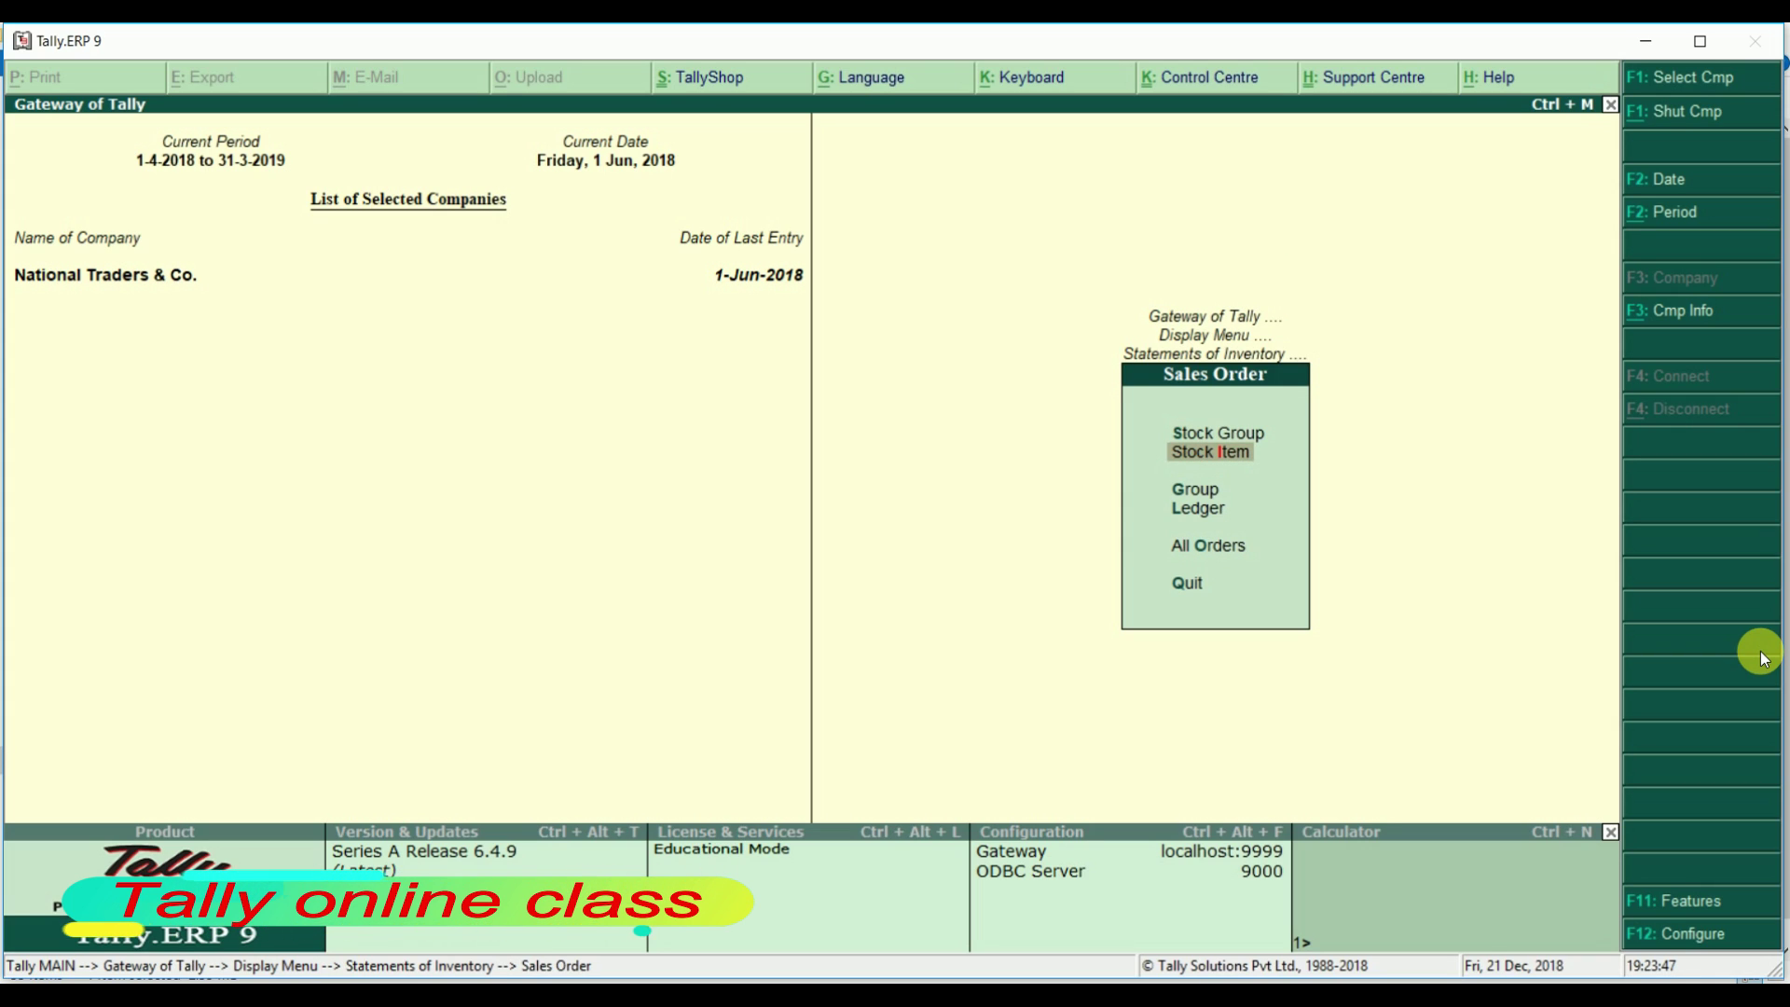
# - Check the Fan item for outstanding sales orders, and return to the statements of inventory
pyautogui.press('Return')
pyautogui.press('Down')
pyautogui.press('Down')
pyautogui.press('Down')
pyautogui.press('Down')
pyautogui.press('Down')
pyautogui.press('Down')
pyautogui.press('Down')
pyautogui.press('Down')
pyautogui.press('Down')
pyautogui.press('Down')
pyautogui.press('Down')
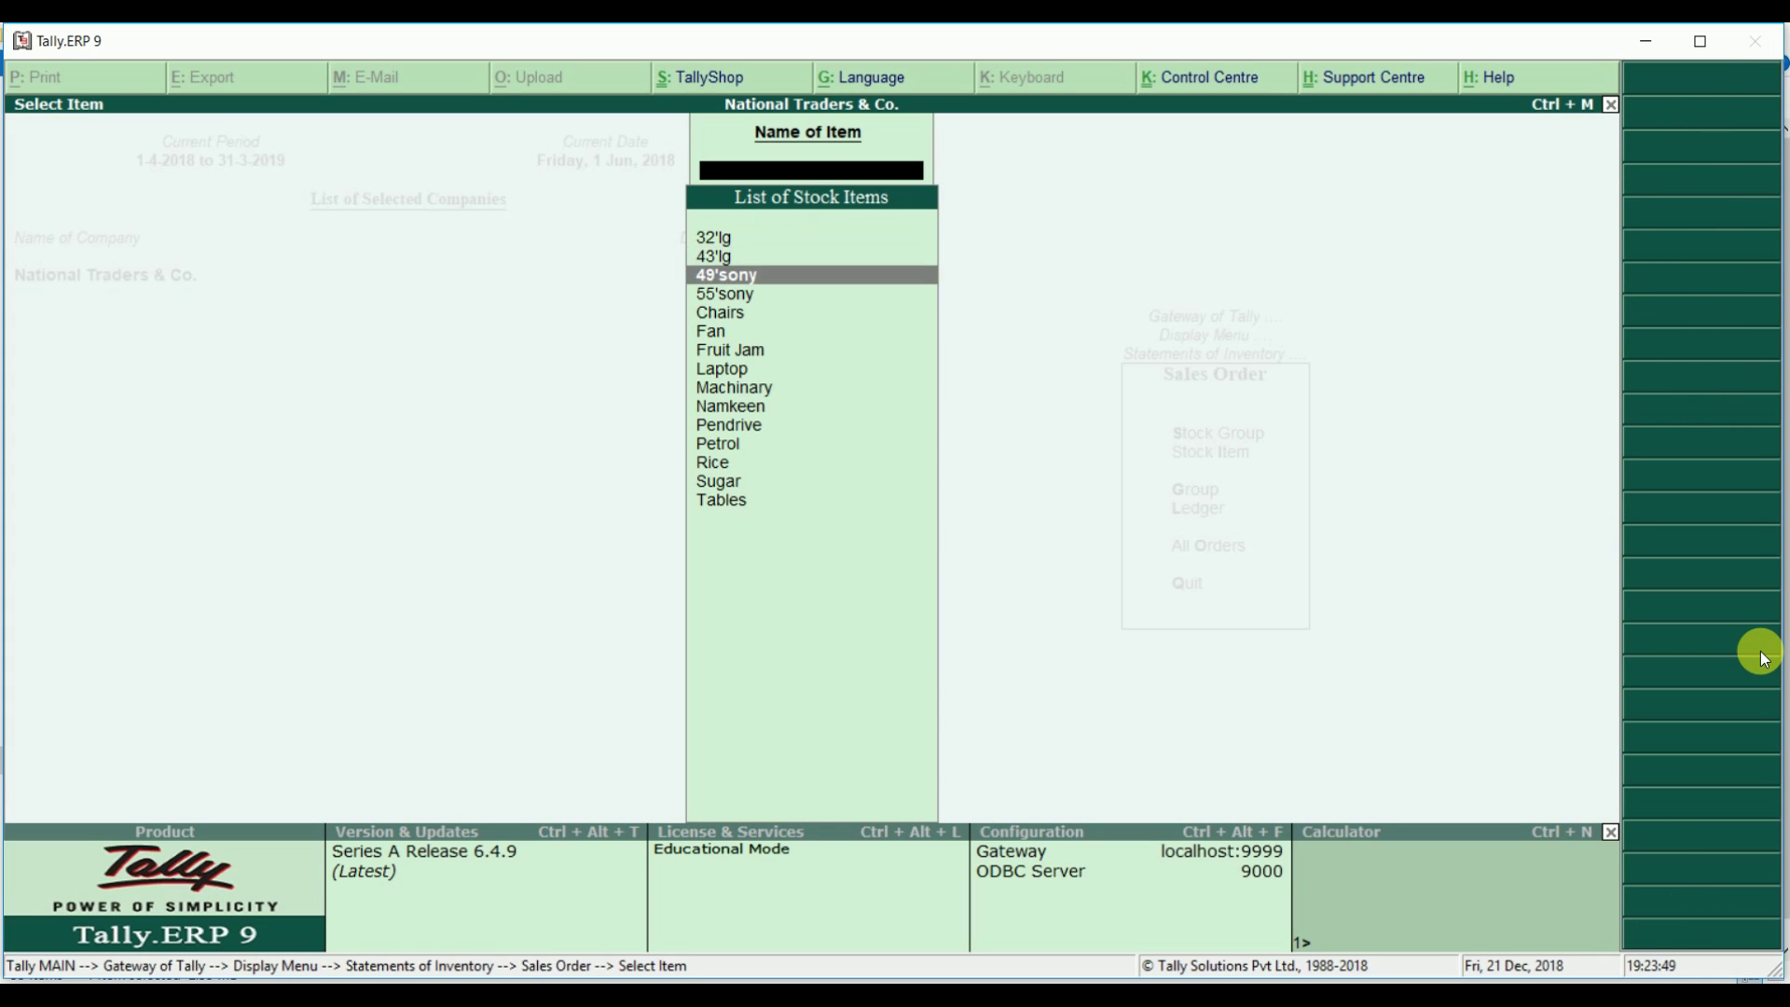
pyautogui.press('Up')
pyautogui.press('Up')
pyautogui.press('Up')
pyautogui.press('Up')
pyautogui.press('Up')
pyautogui.press('Up')
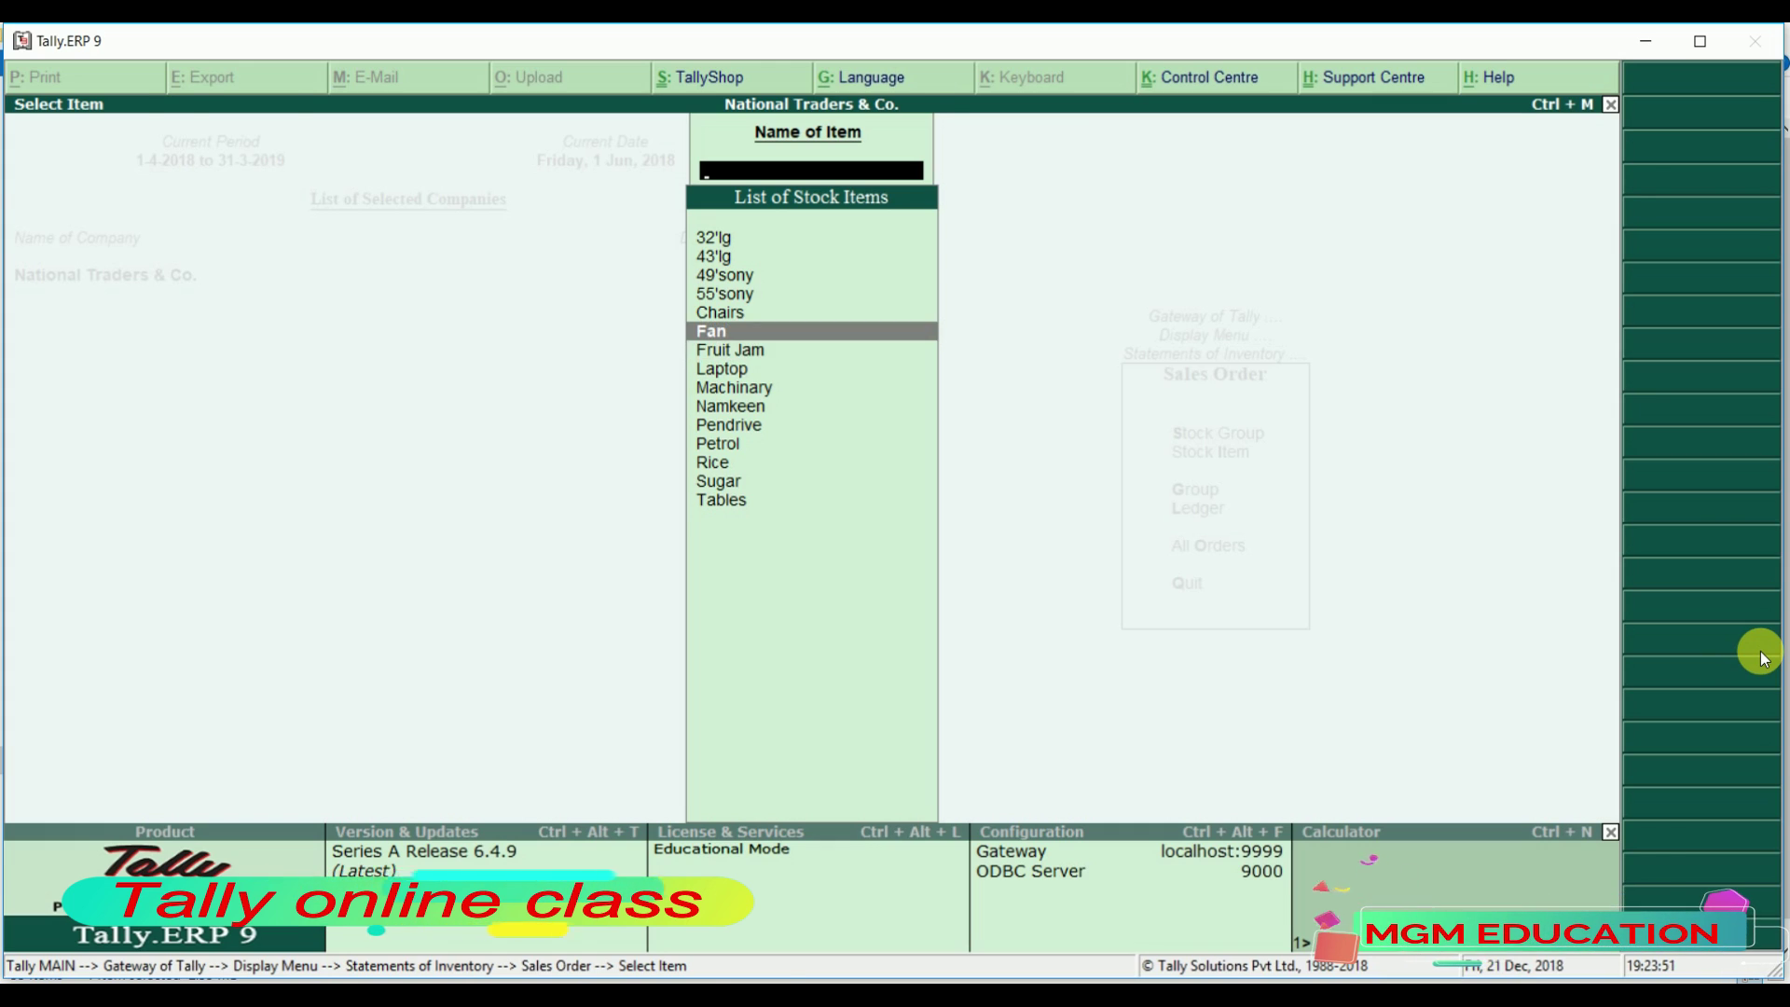
pyautogui.press('Return')
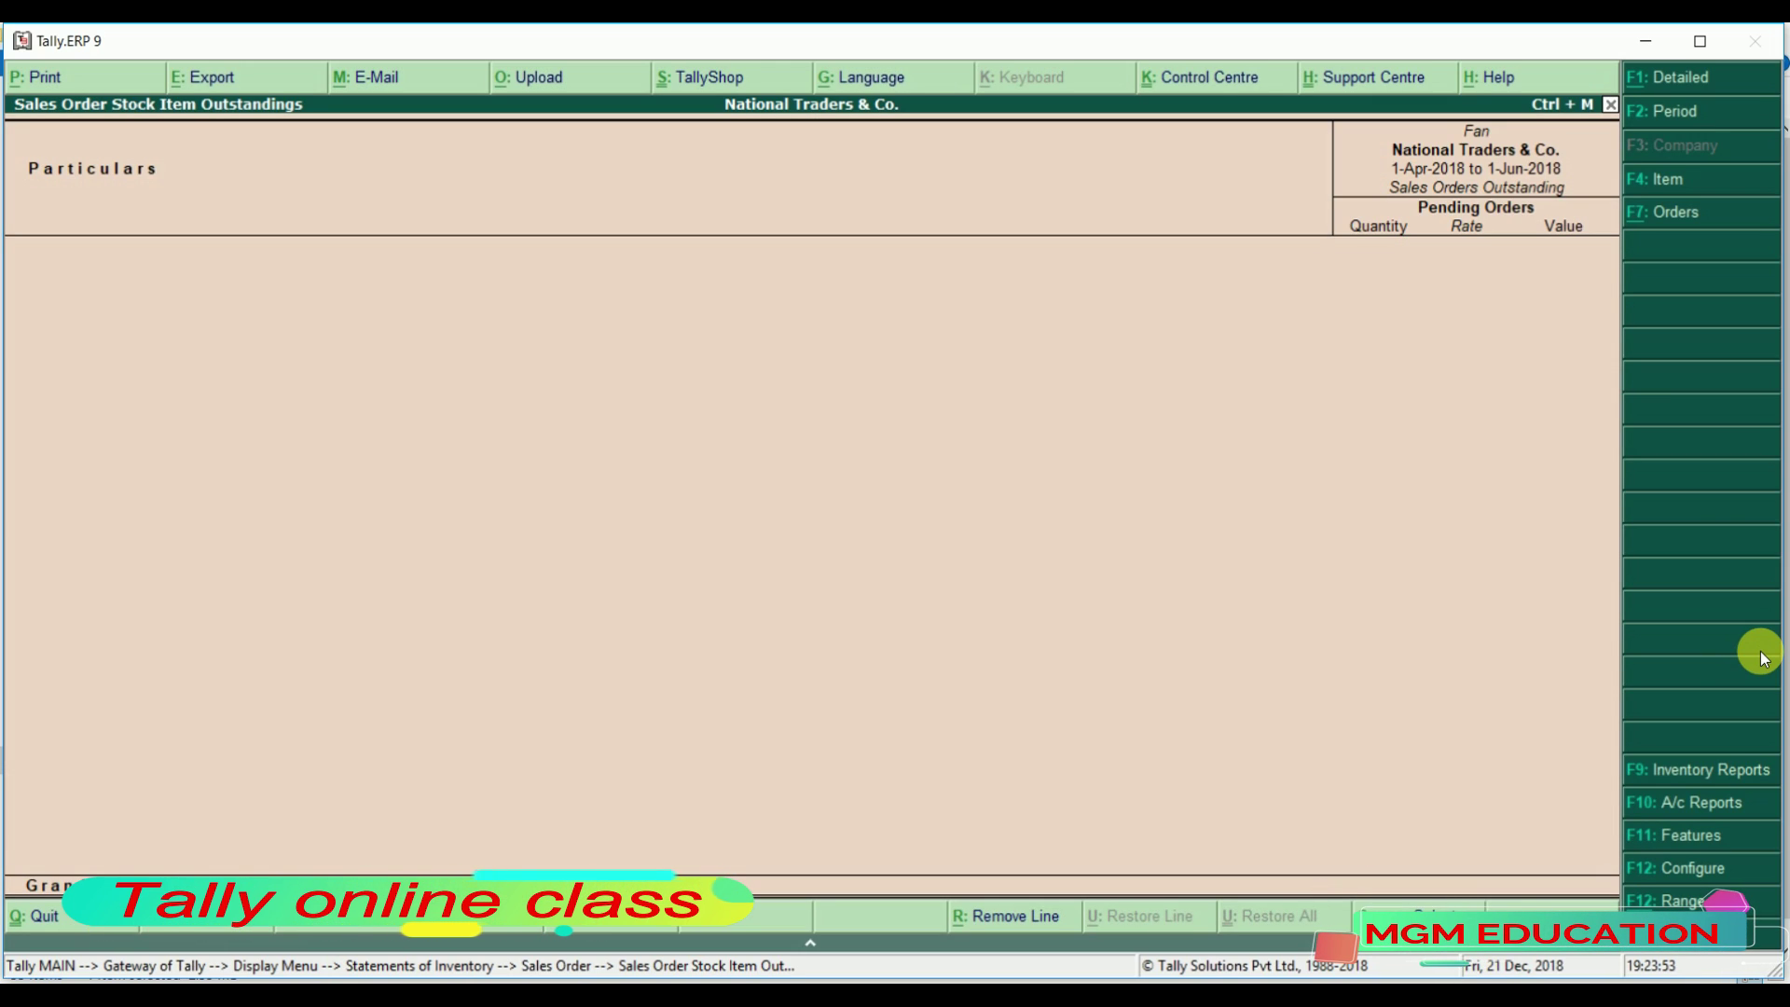
pyautogui.press('Escape')
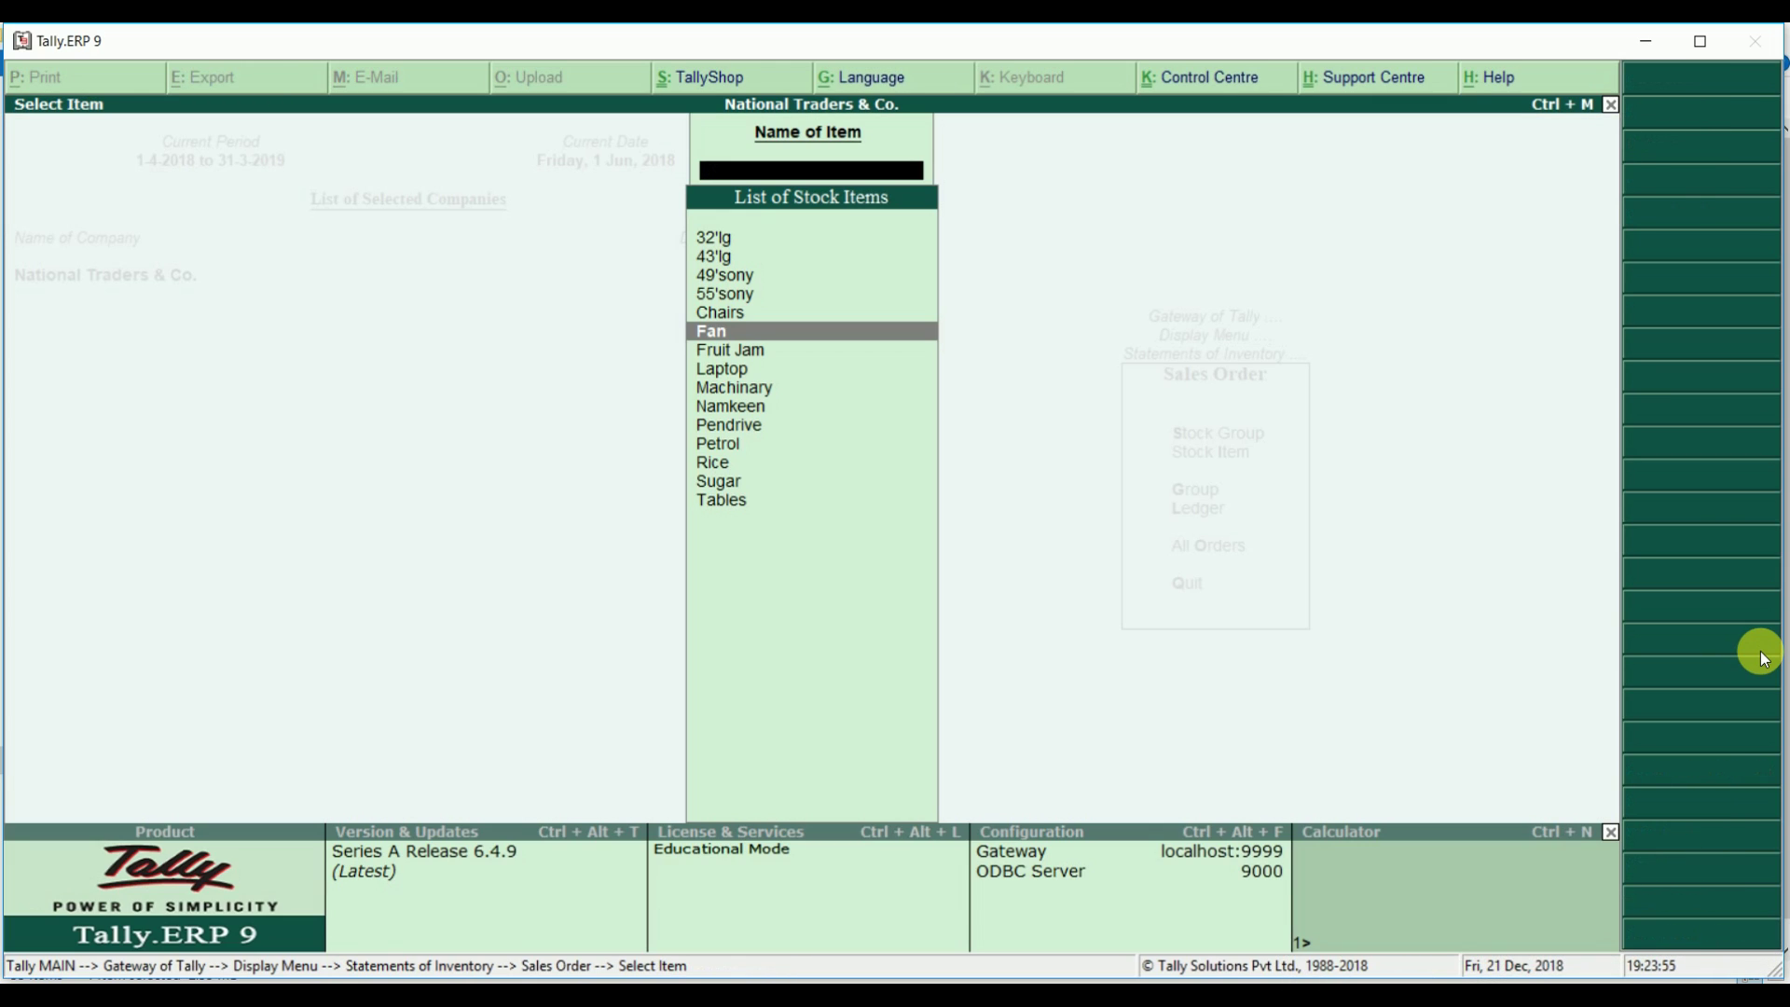
pyautogui.press('Escape')
pyautogui.press('Escape')
# - Review the pending sales bills for goods delivered but not billed, and return to the Gateway of Tally
pyautogui.press('Down')
pyautogui.press('Down')
pyautogui.press('Down')
pyautogui.press('Down')
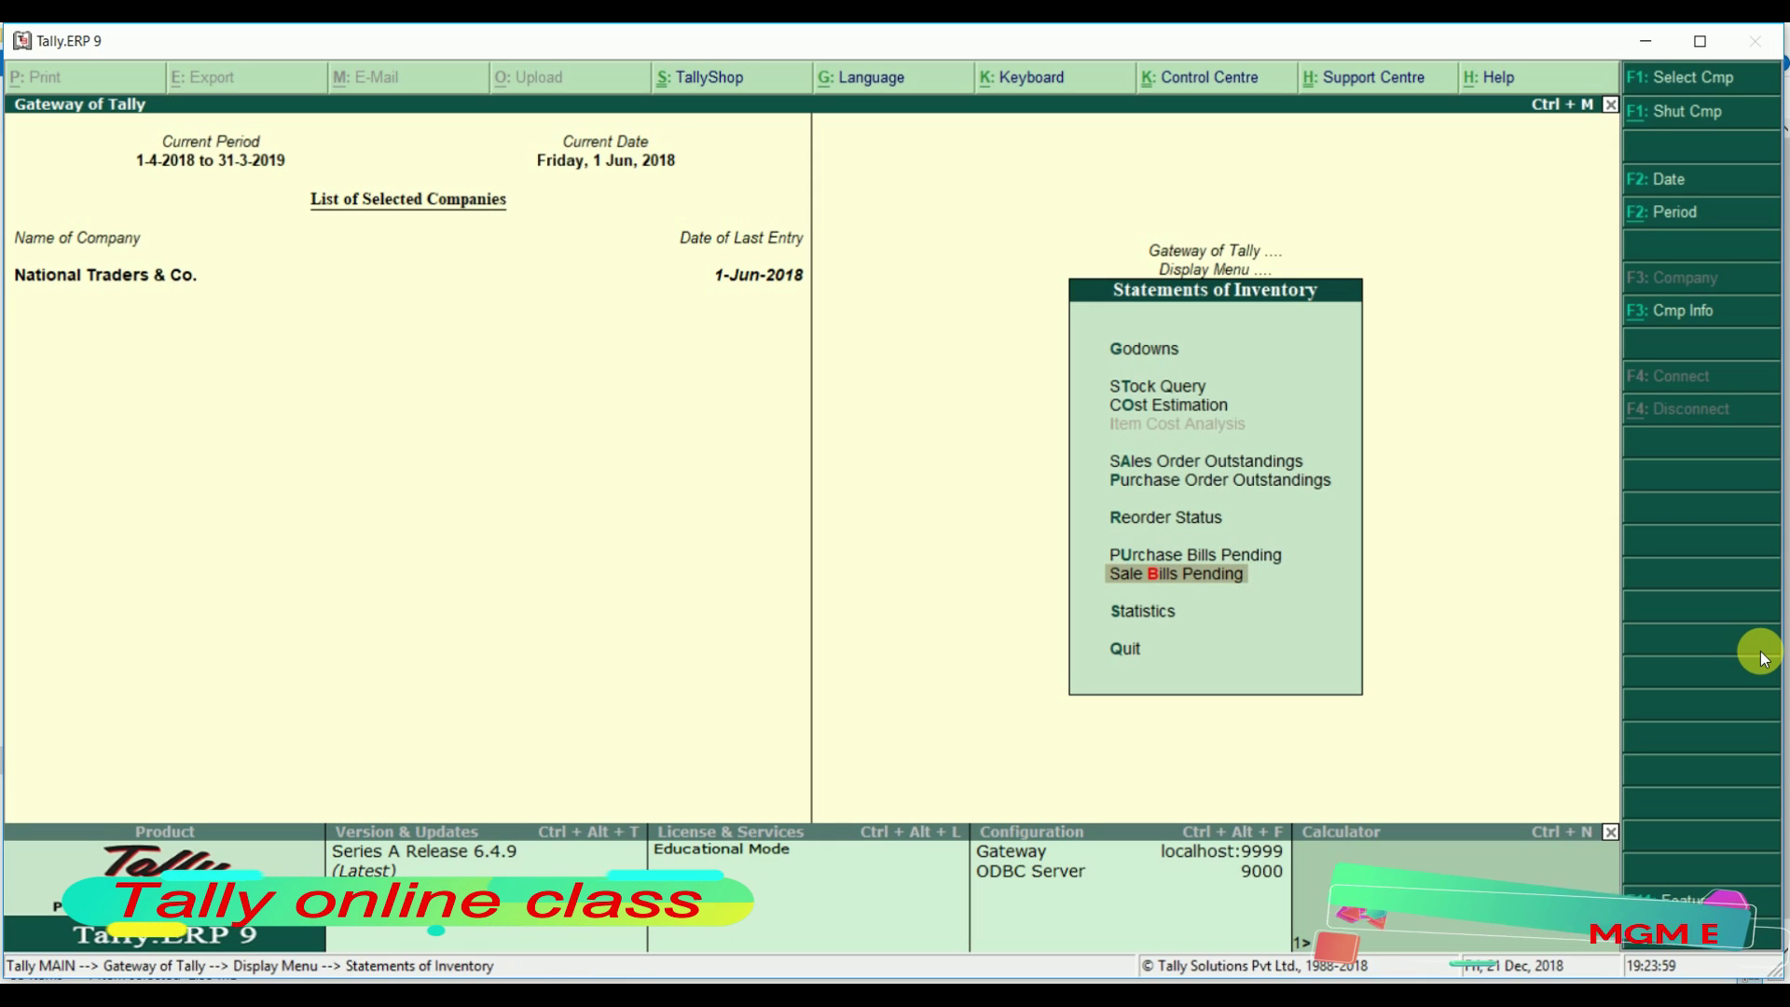
pyautogui.press('Return')
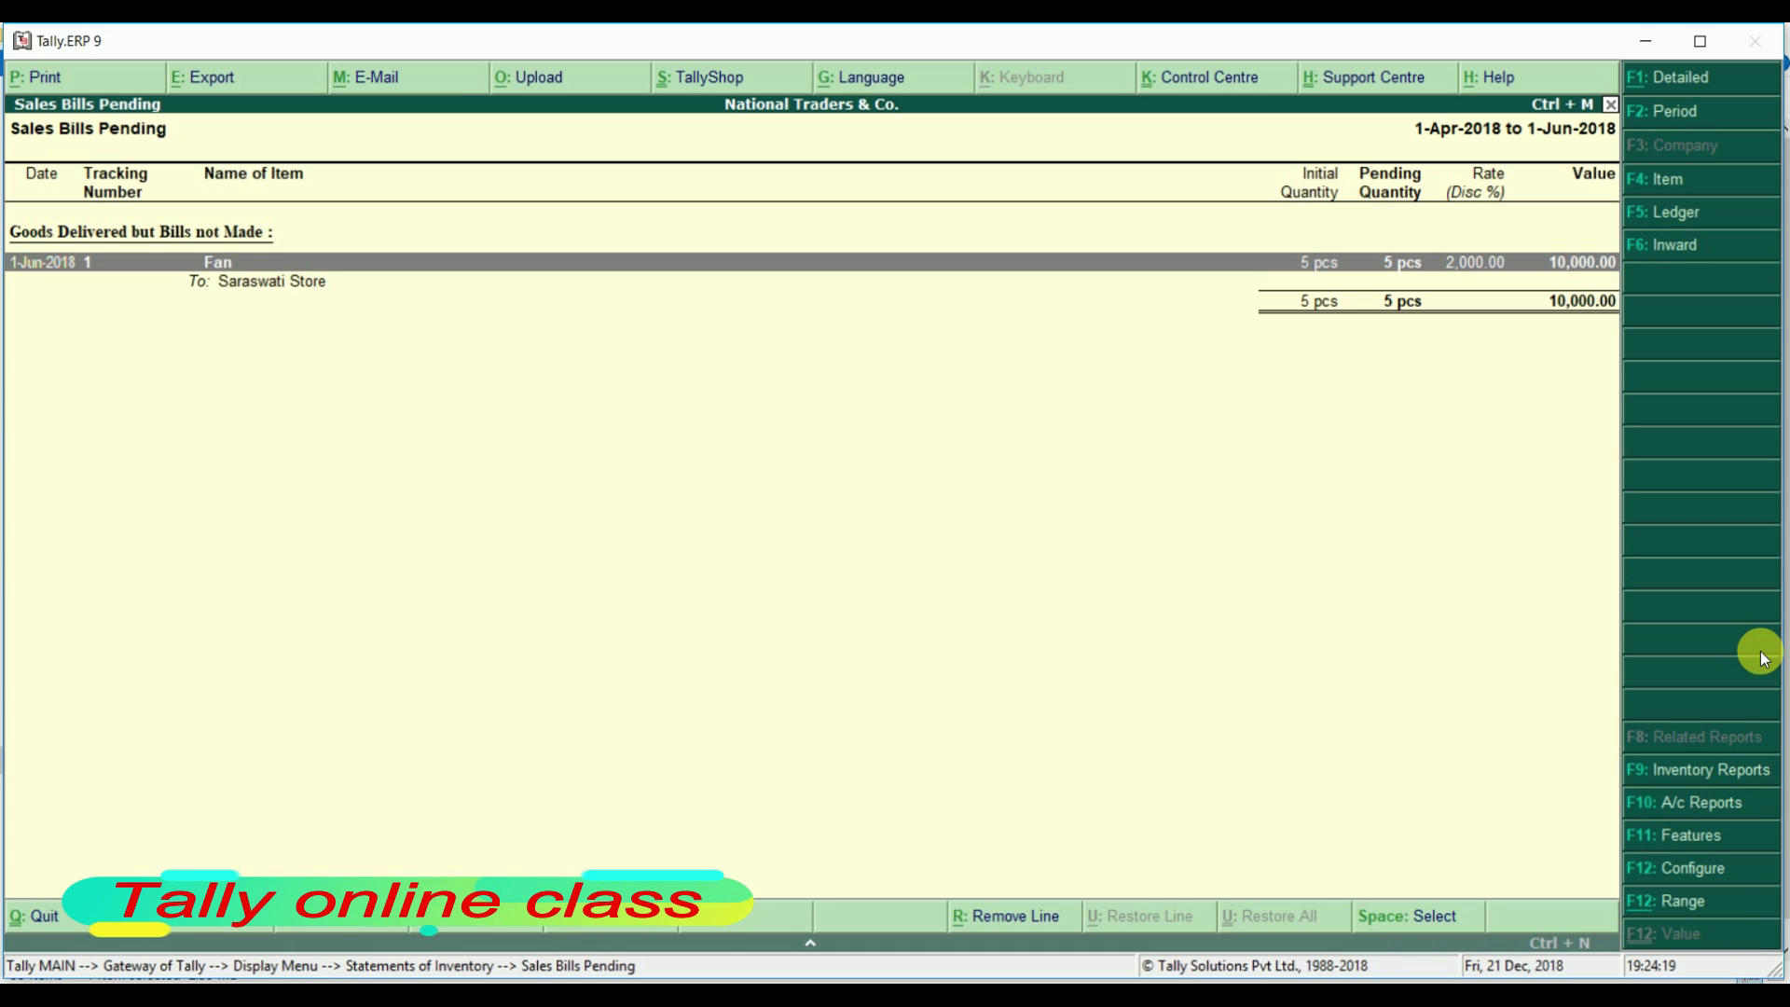
pyautogui.press('Escape')
pyautogui.press('Escape')
pyautogui.press('Escape')
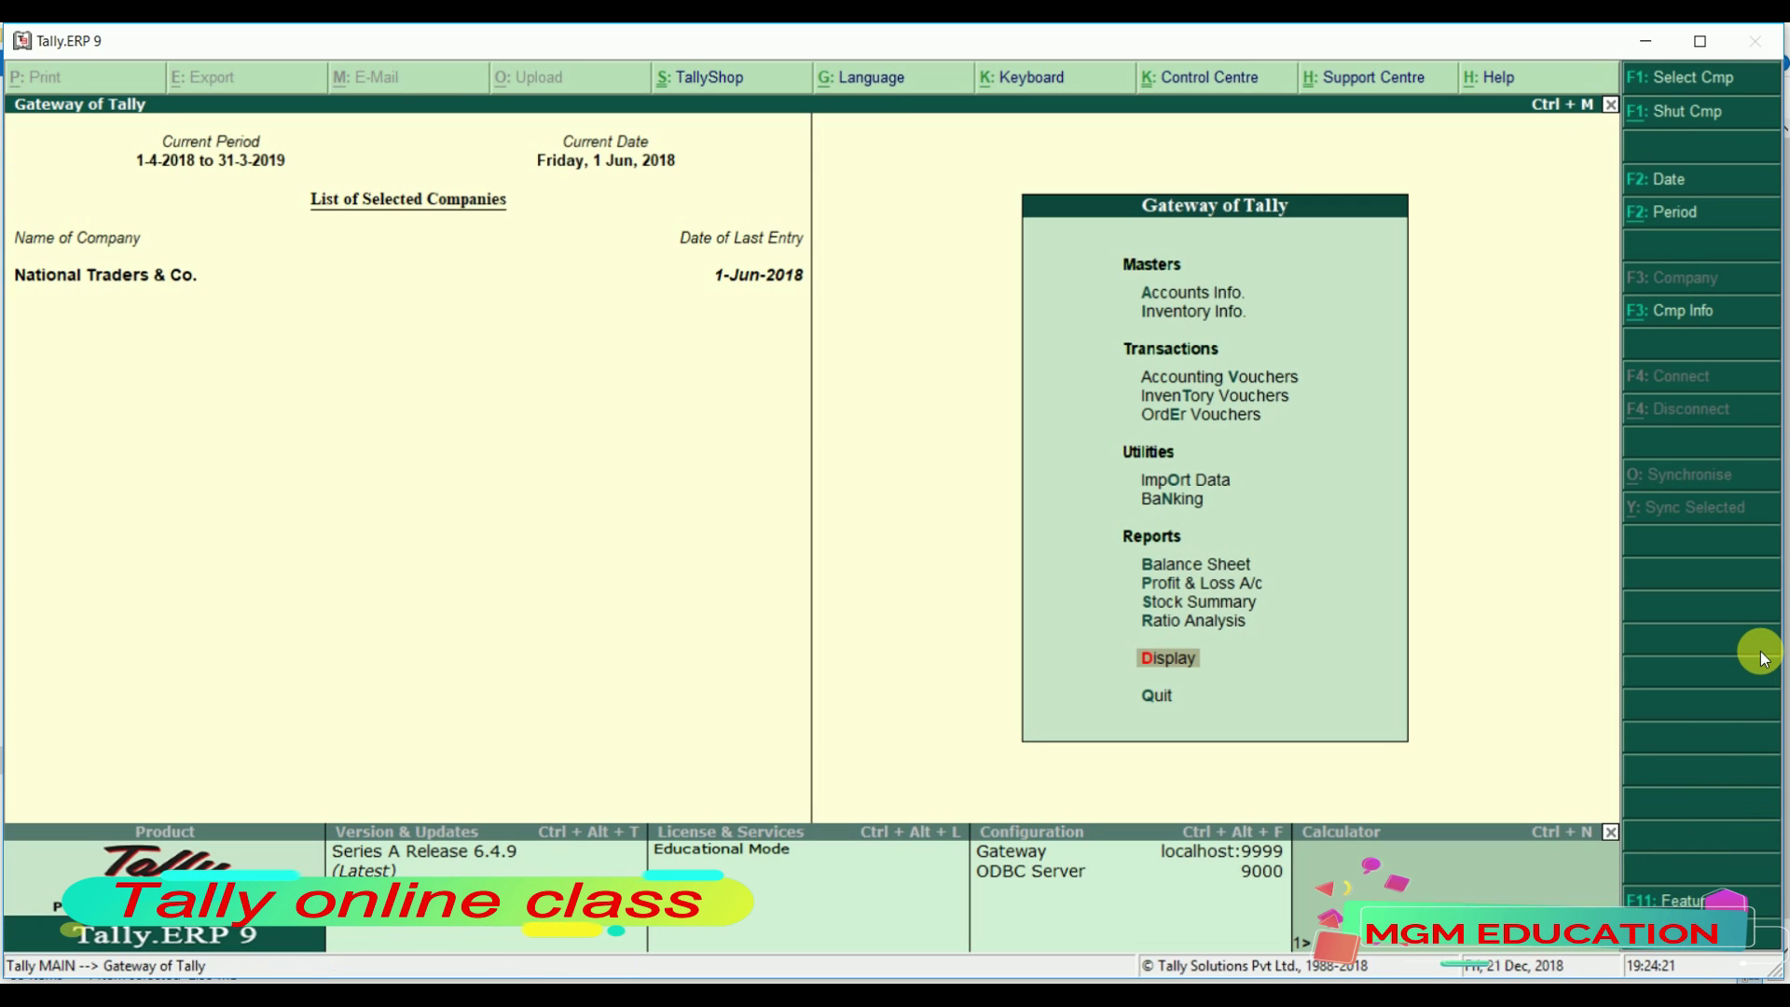
# - Start a sales voucher for Saraswati Store with a blank reference and the cost centre class Not Applicable
pyautogui.press('Up')
pyautogui.press('Up')
pyautogui.press('Up')
pyautogui.press('Up')
pyautogui.press('Up')
pyautogui.press('Up')
pyautogui.press('Up')
pyautogui.press('Up')
pyautogui.press('Up')
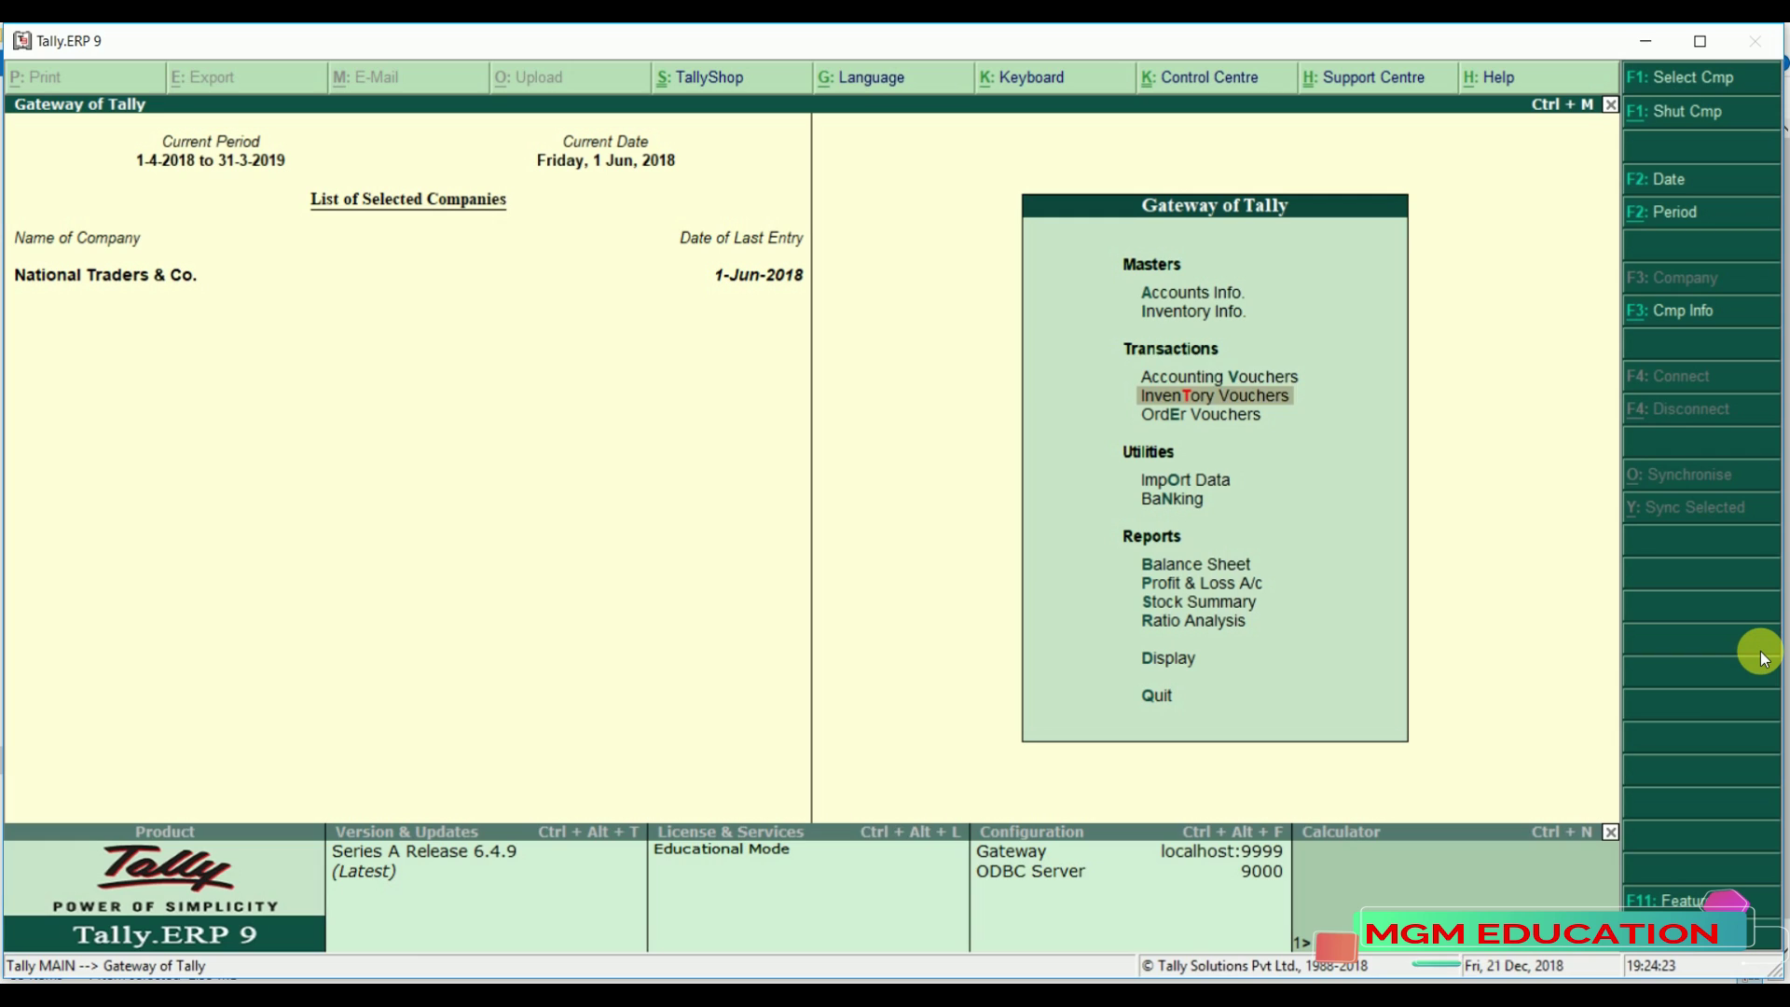
pyautogui.press('Return')
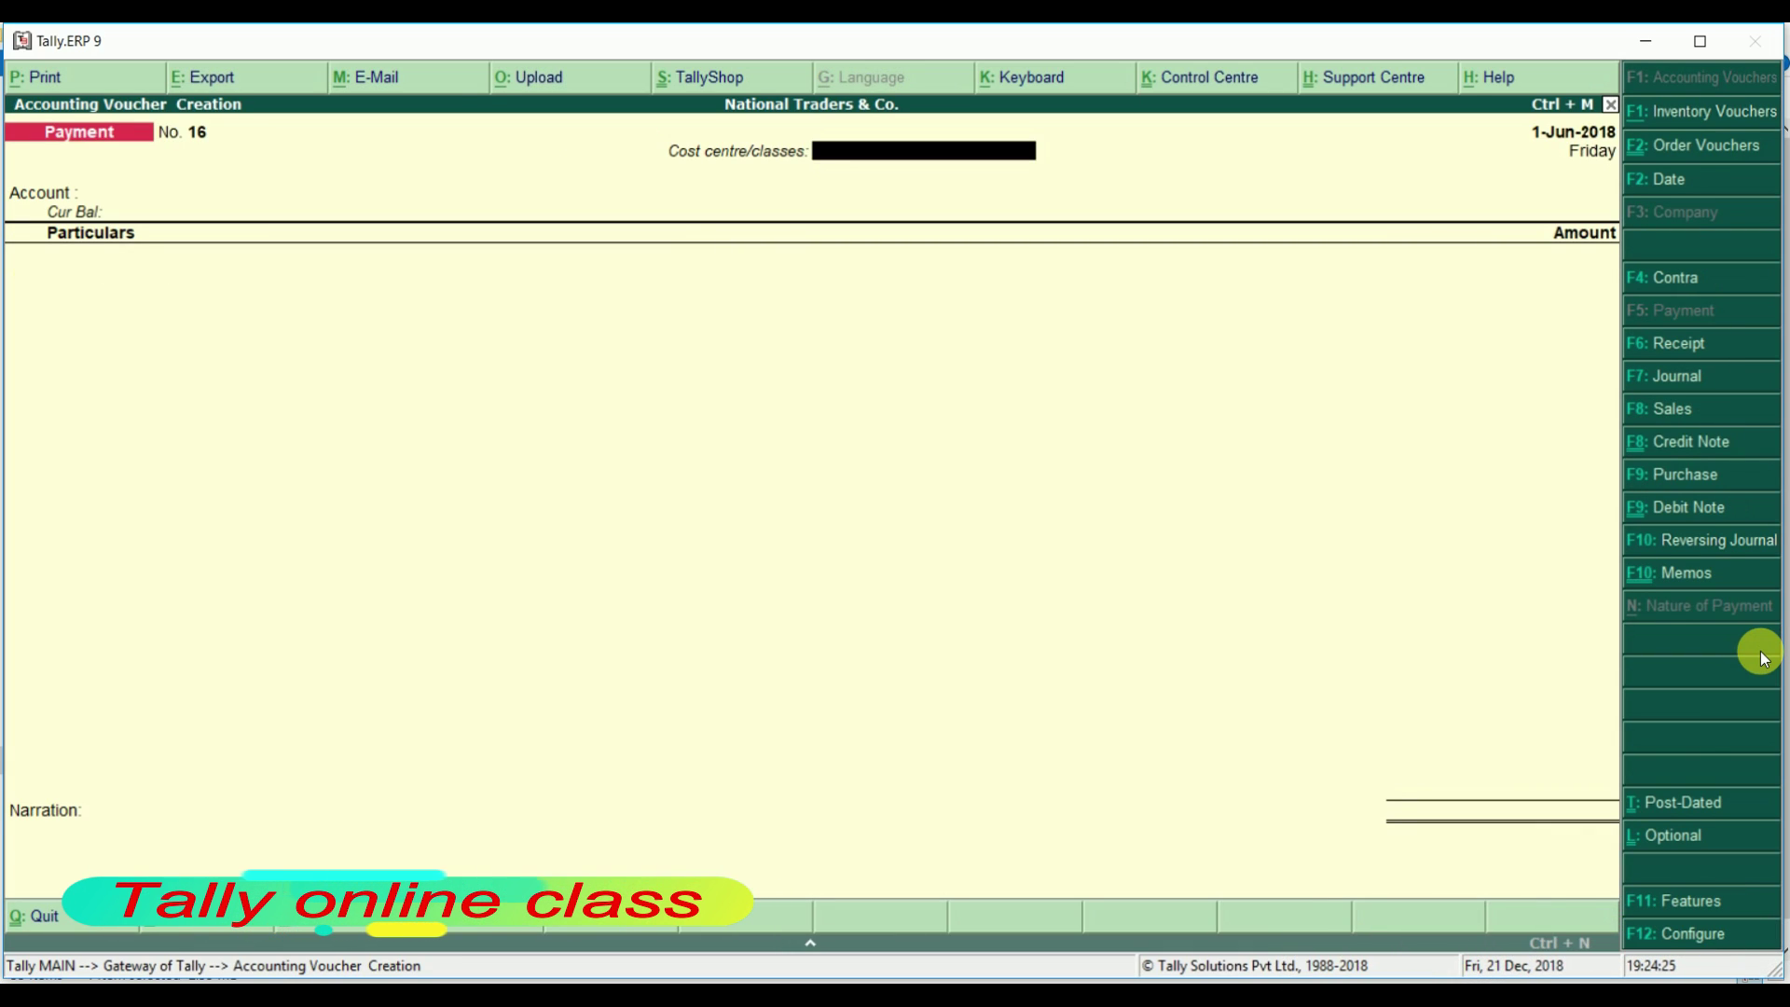
pyautogui.press('F8')
pyautogui.press('Return')
pyautogui.press('Return')
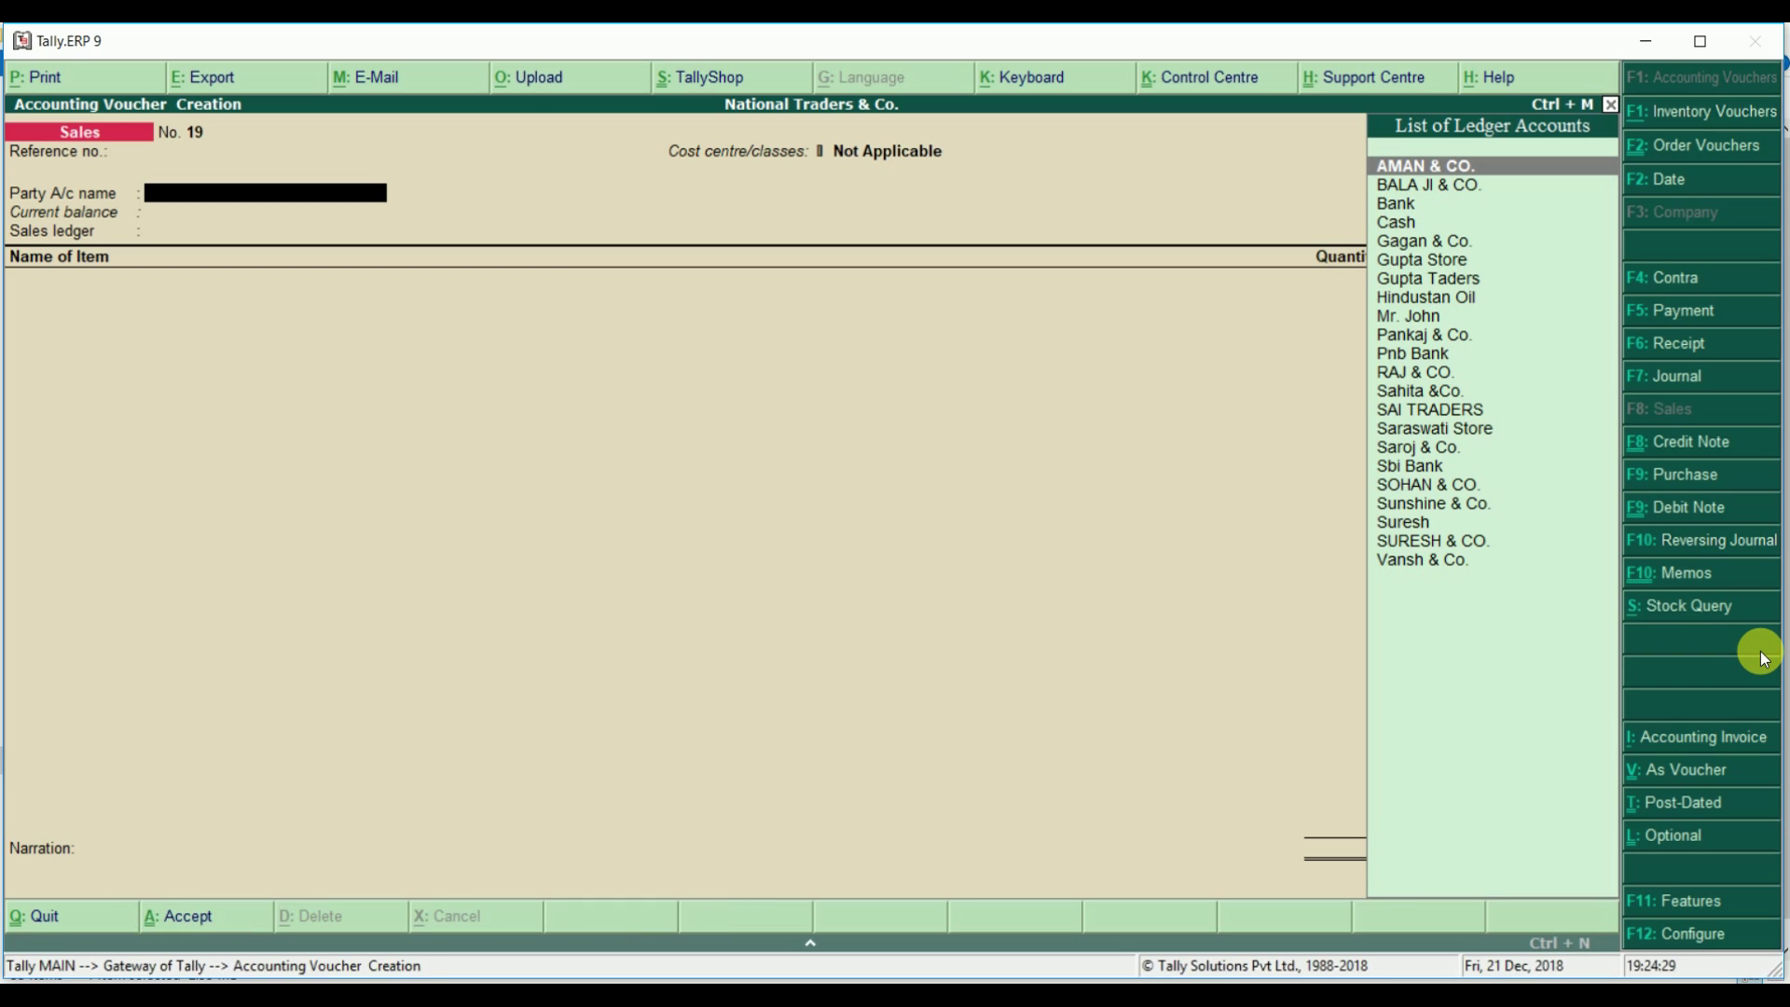
pyautogui.write('Sa')
pyautogui.press('Down')
pyautogui.press('Down')
pyautogui.press('Down')
pyautogui.press('Return')
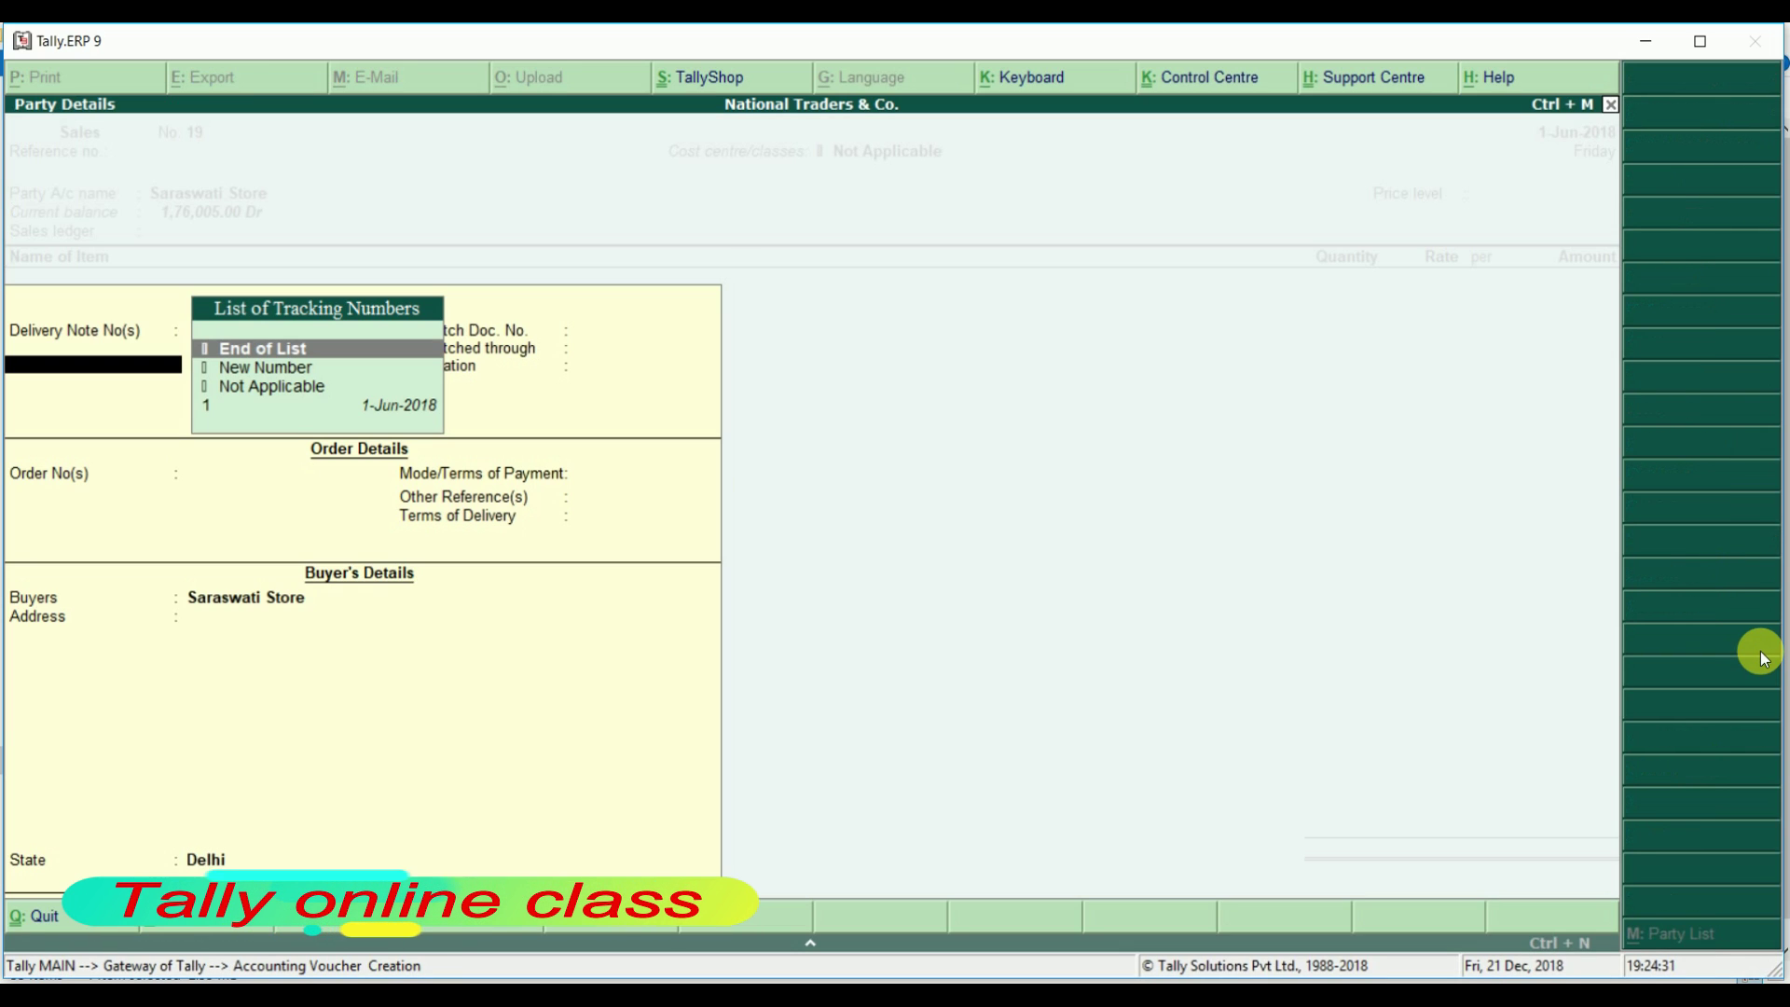
# - Link the sales voucher to delivery note 1, accept the order and buyer details, and keep the Sales ledger with no price level
pyautogui.press('Down')
pyautogui.press('Down')
pyautogui.press('Down')
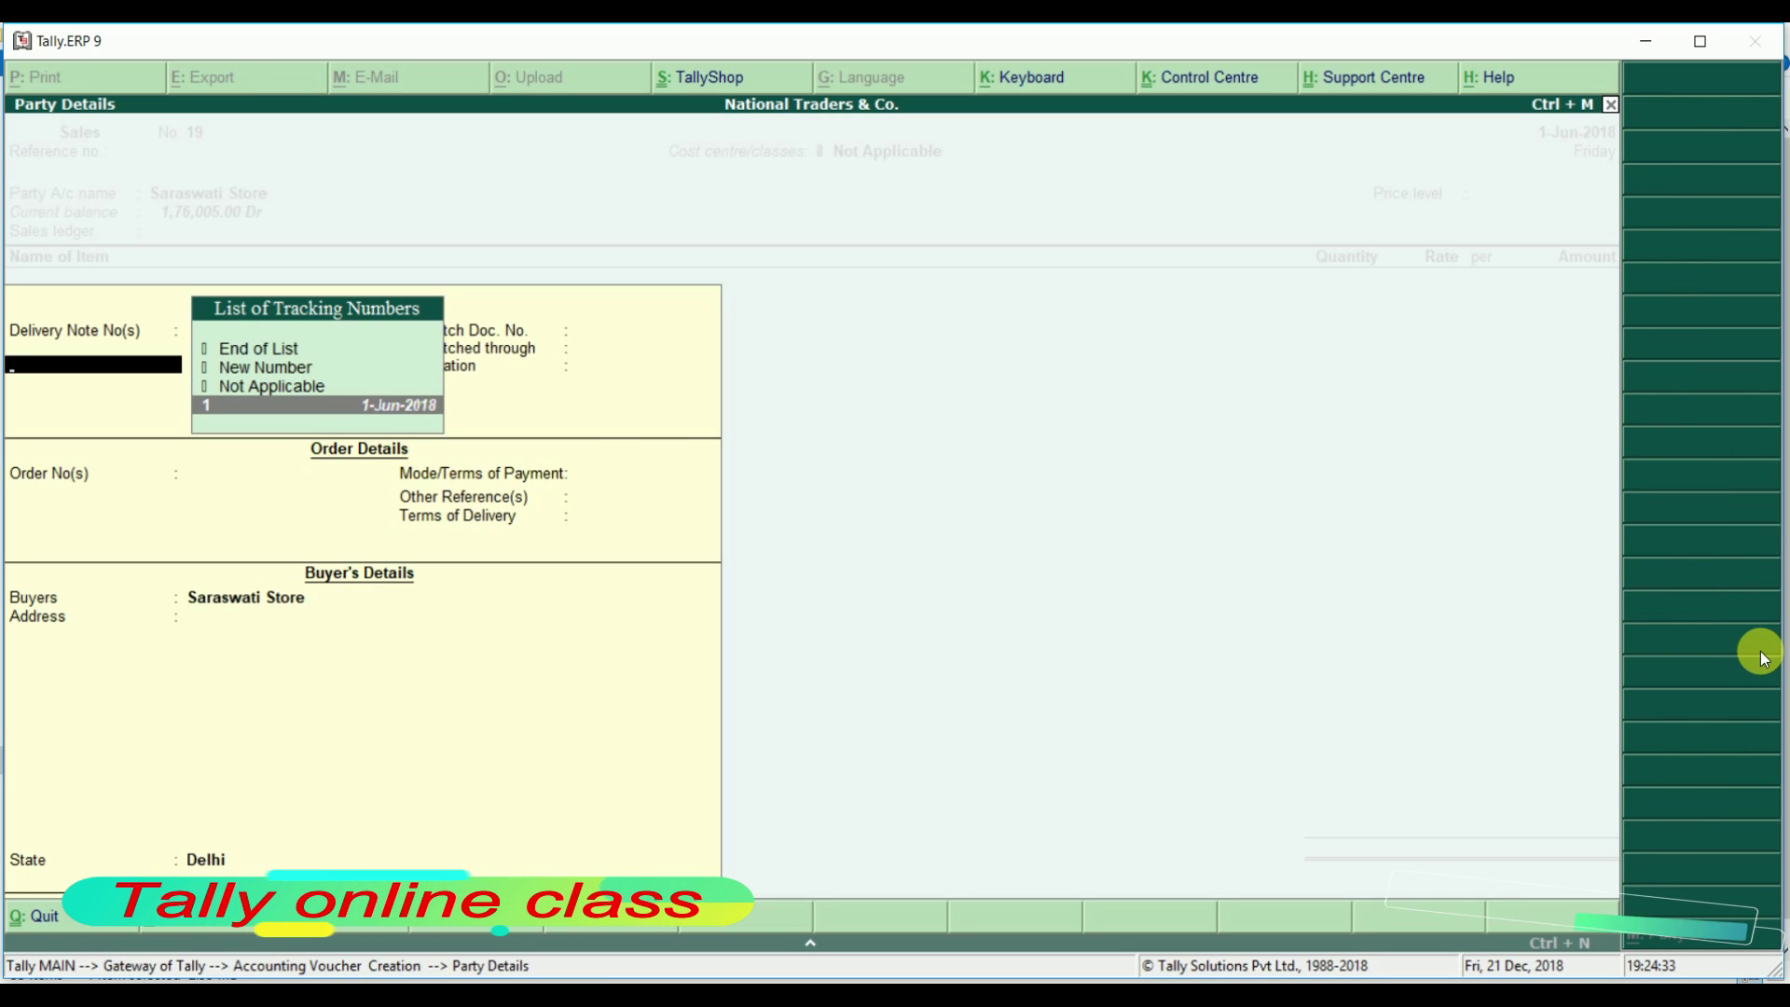
pyautogui.press('Return')
pyautogui.press('Return')
pyautogui.press('Return')
pyautogui.press('Return')
pyautogui.press('Return')
pyautogui.press('Return')
pyautogui.press('Return')
pyautogui.press('Return')
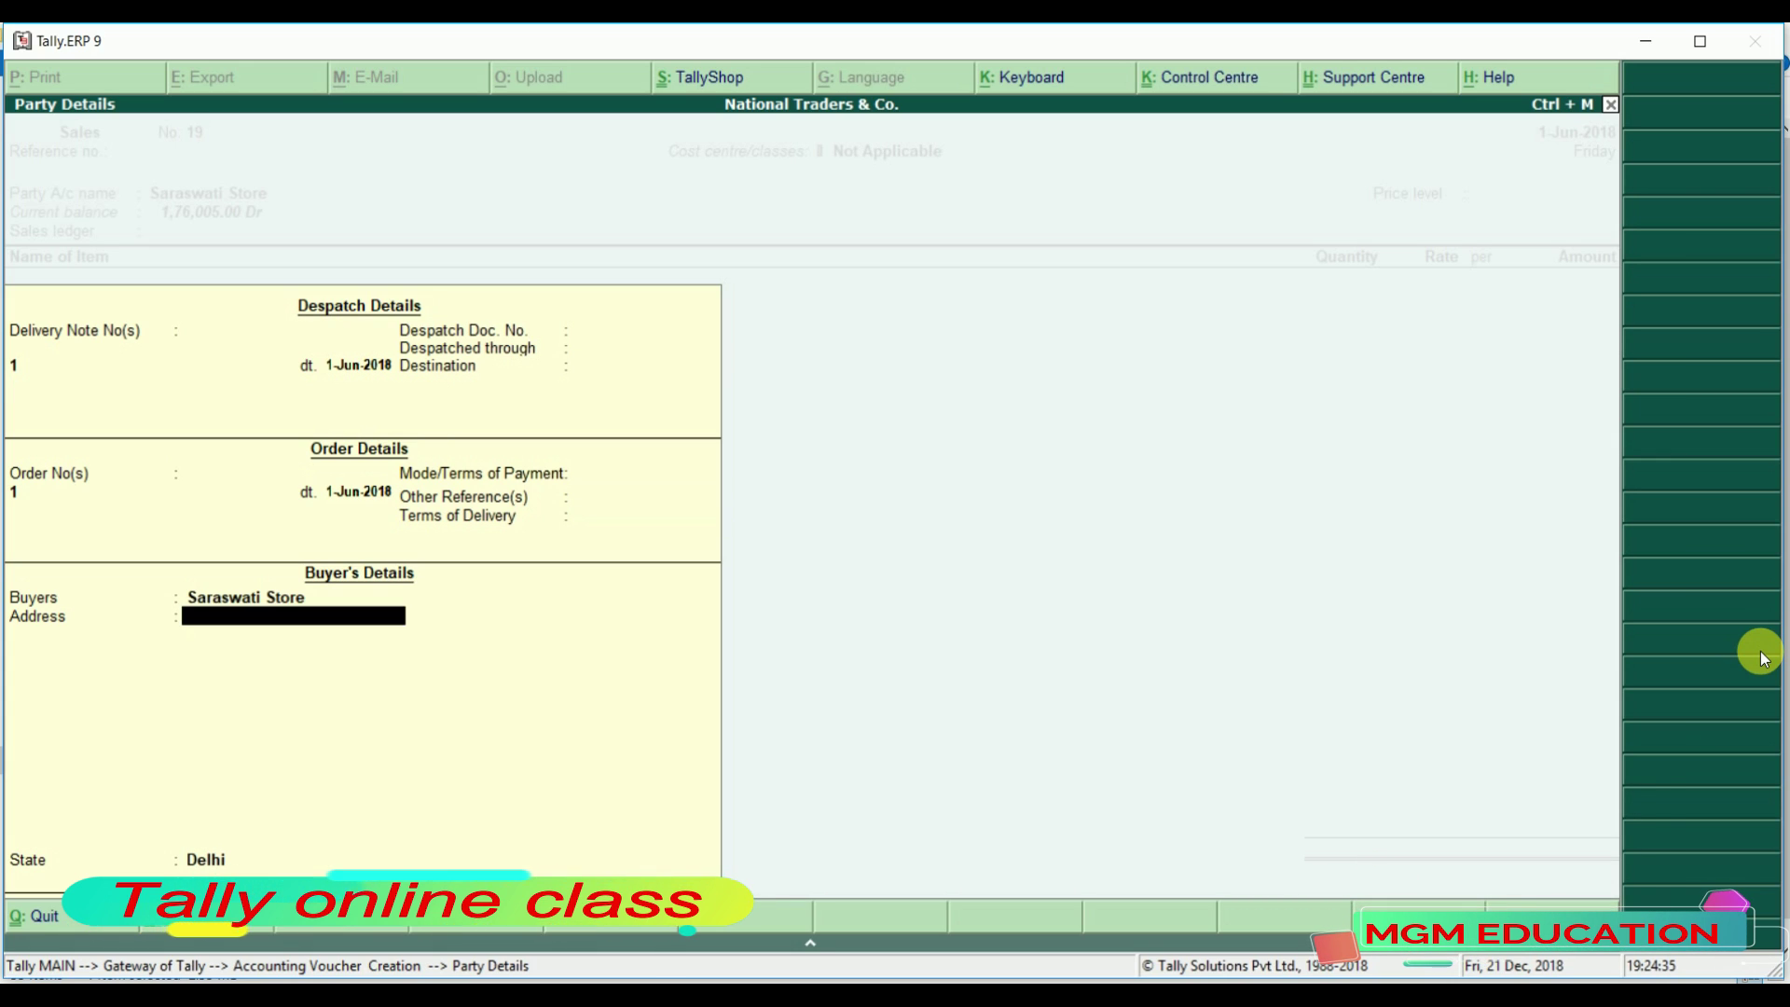
pyautogui.press('Return')
pyautogui.press('Return')
pyautogui.press('Return')
pyautogui.press('Return')
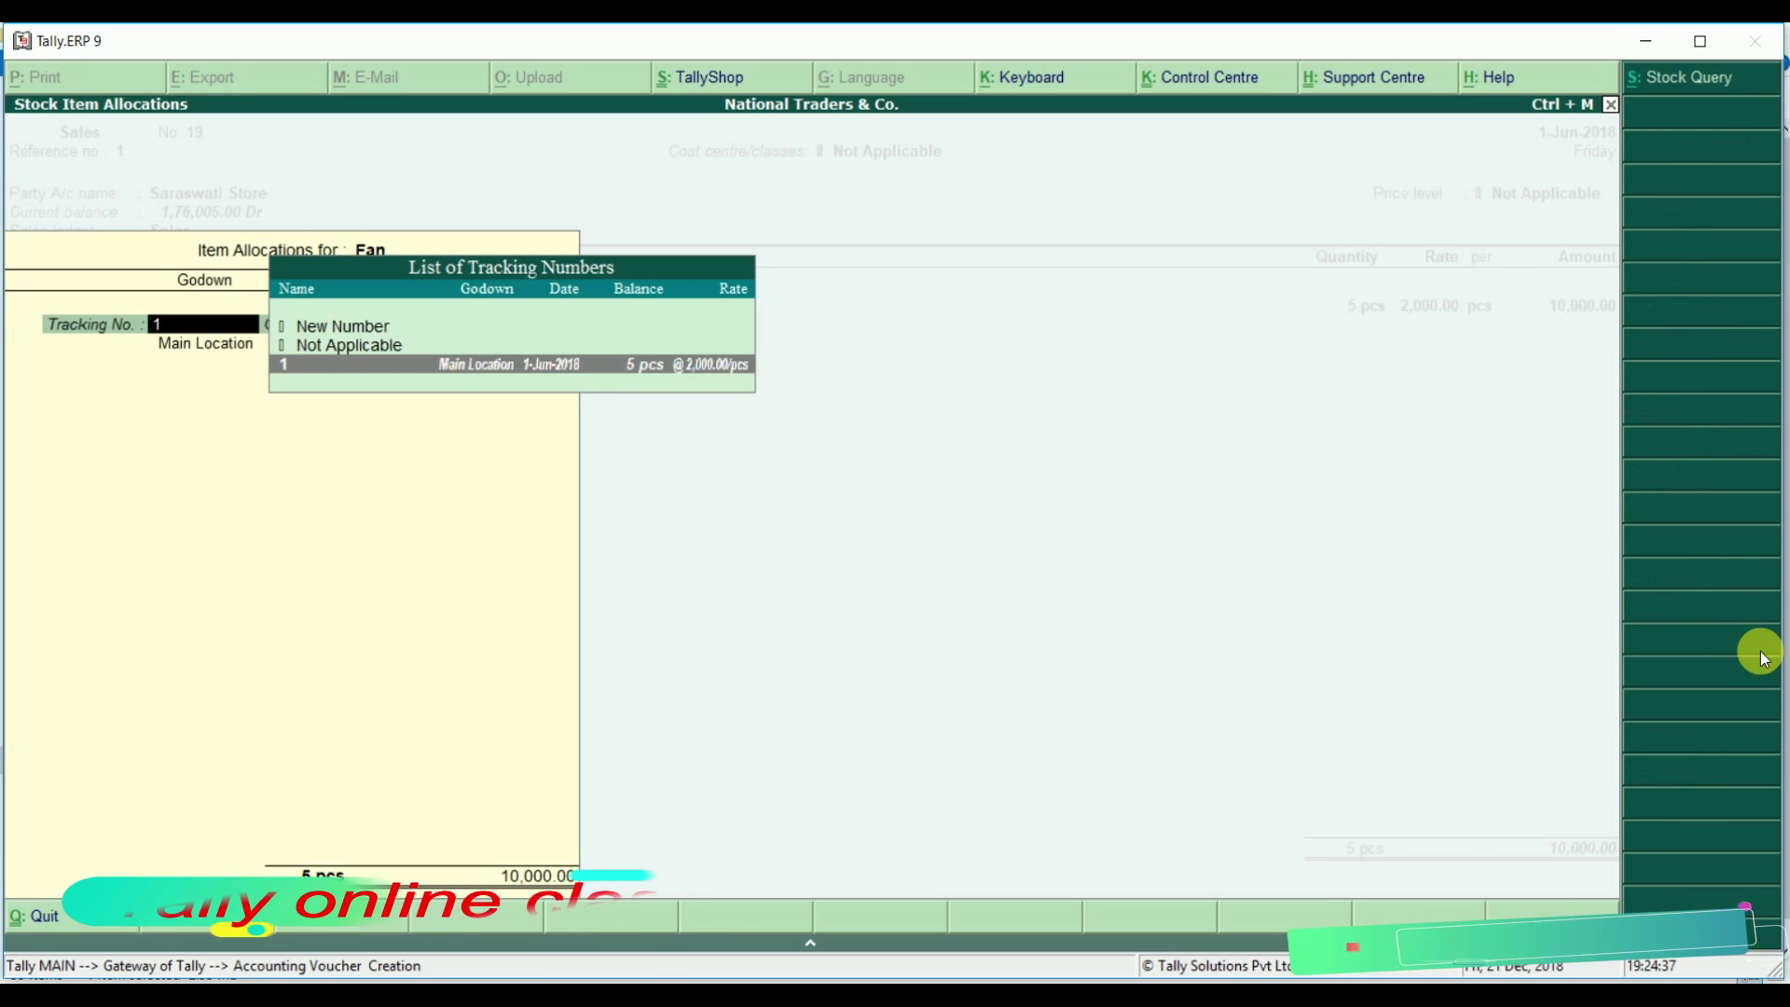
# - Accept the Fan allocation of 5 pcs at 2,000.00 under tracking number 1, end the item list and leave the narration blank
pyautogui.press('Return')
pyautogui.press('Return')
pyautogui.press('Return')
pyautogui.press('Return')
pyautogui.press('Return')
pyautogui.press('Return')
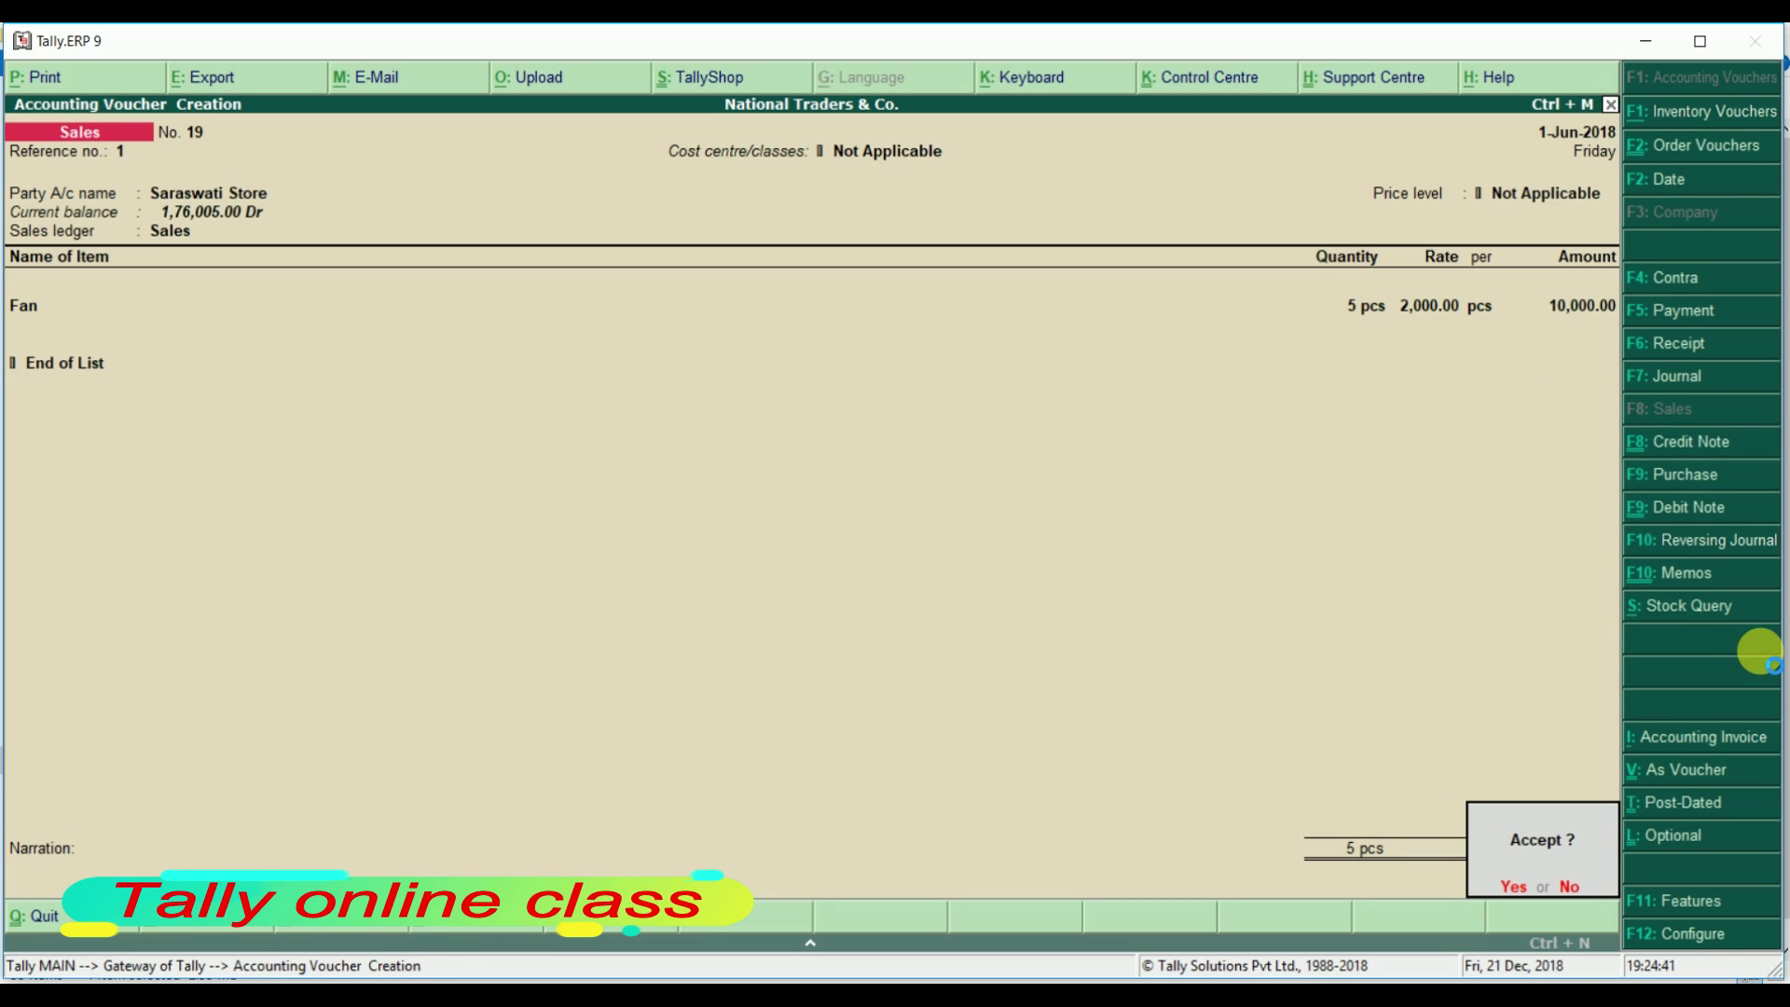
# - Save the Saraswati Store sales voucher and leave voucher entry for the Gateway of Tally
pyautogui.press('Return')
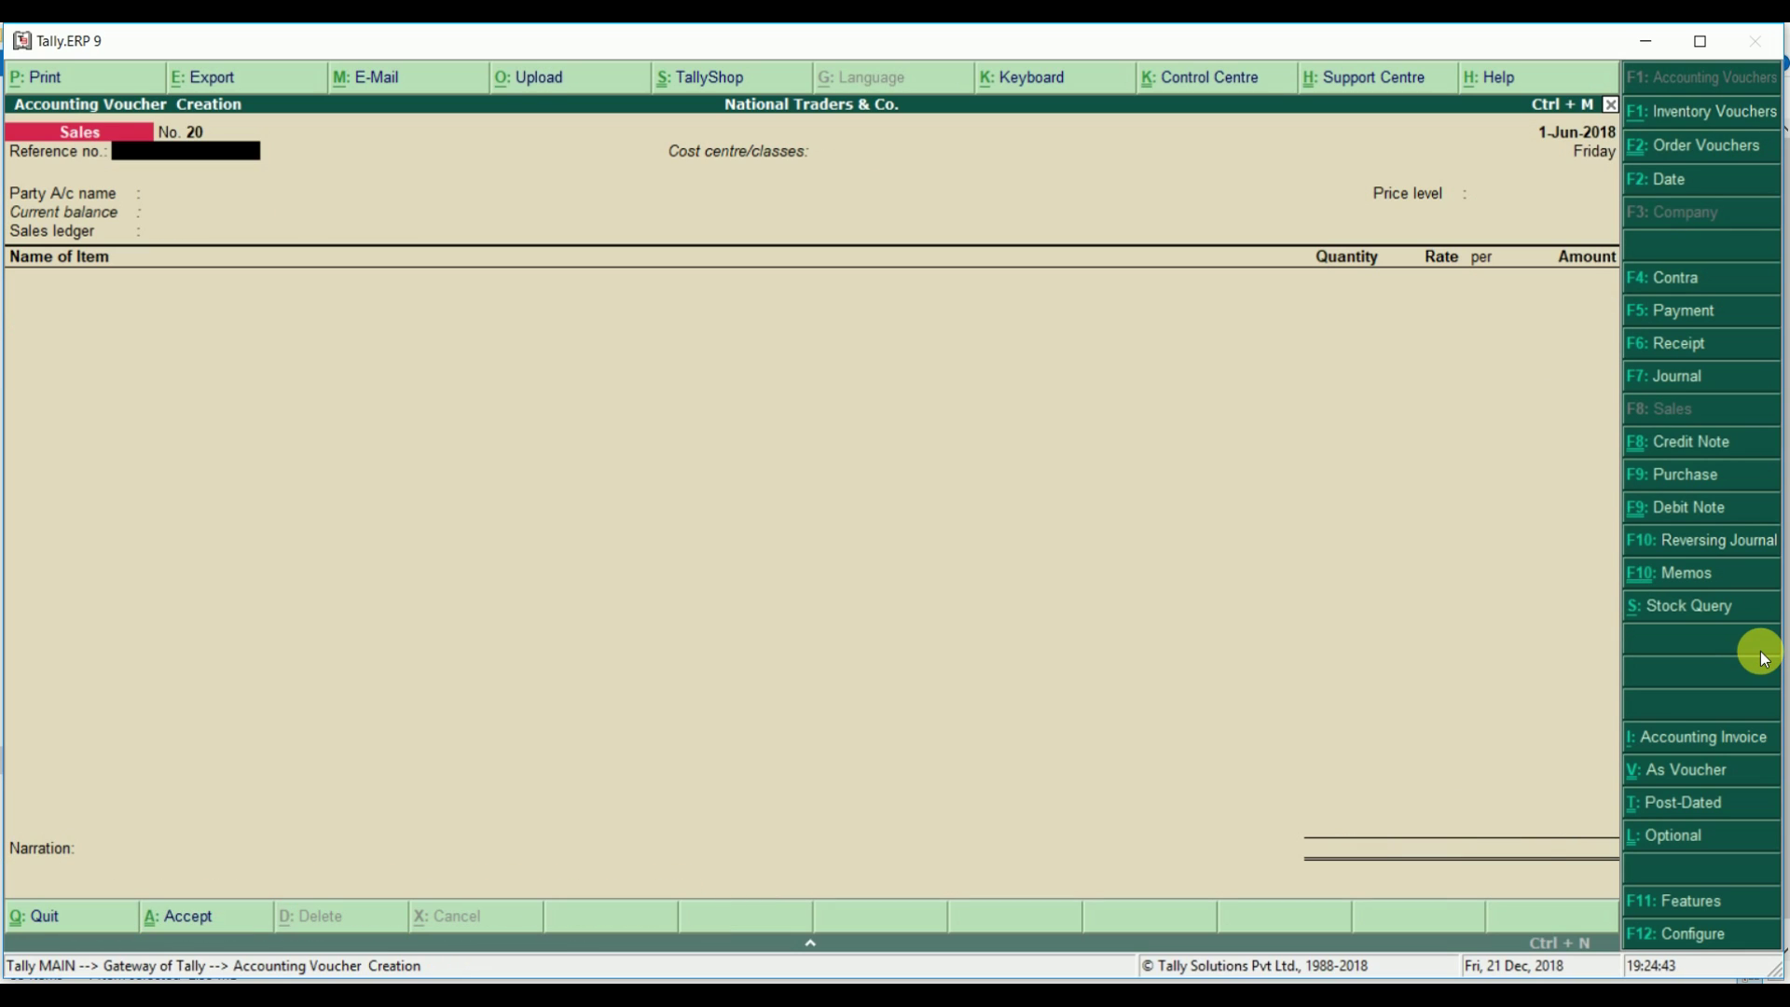
pyautogui.press('Return')
# - Open the Statements of Inventory among the display reports of National Traders & Co
pyautogui.press('Down')
pyautogui.press('Down')
pyautogui.press('Down')
pyautogui.press('Down')
pyautogui.press('Down')
pyautogui.press('Down')
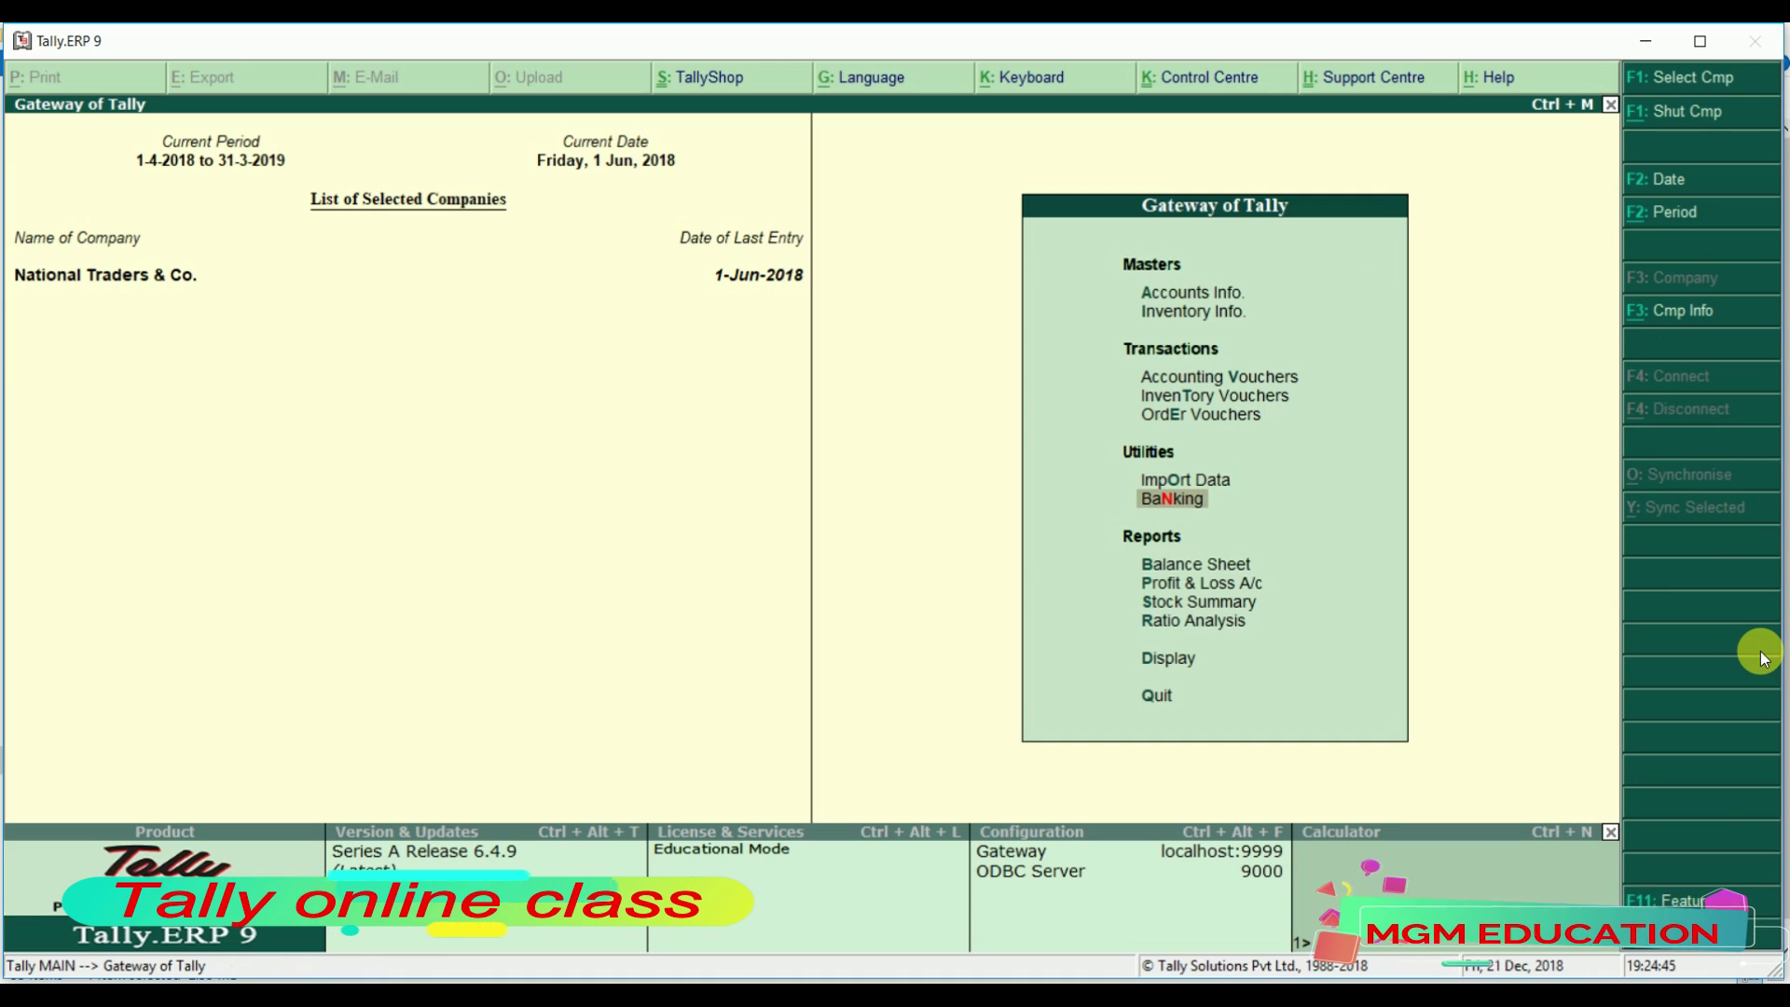
pyautogui.press('Down')
pyautogui.press('Down')
pyautogui.press('Down')
pyautogui.press('Return')
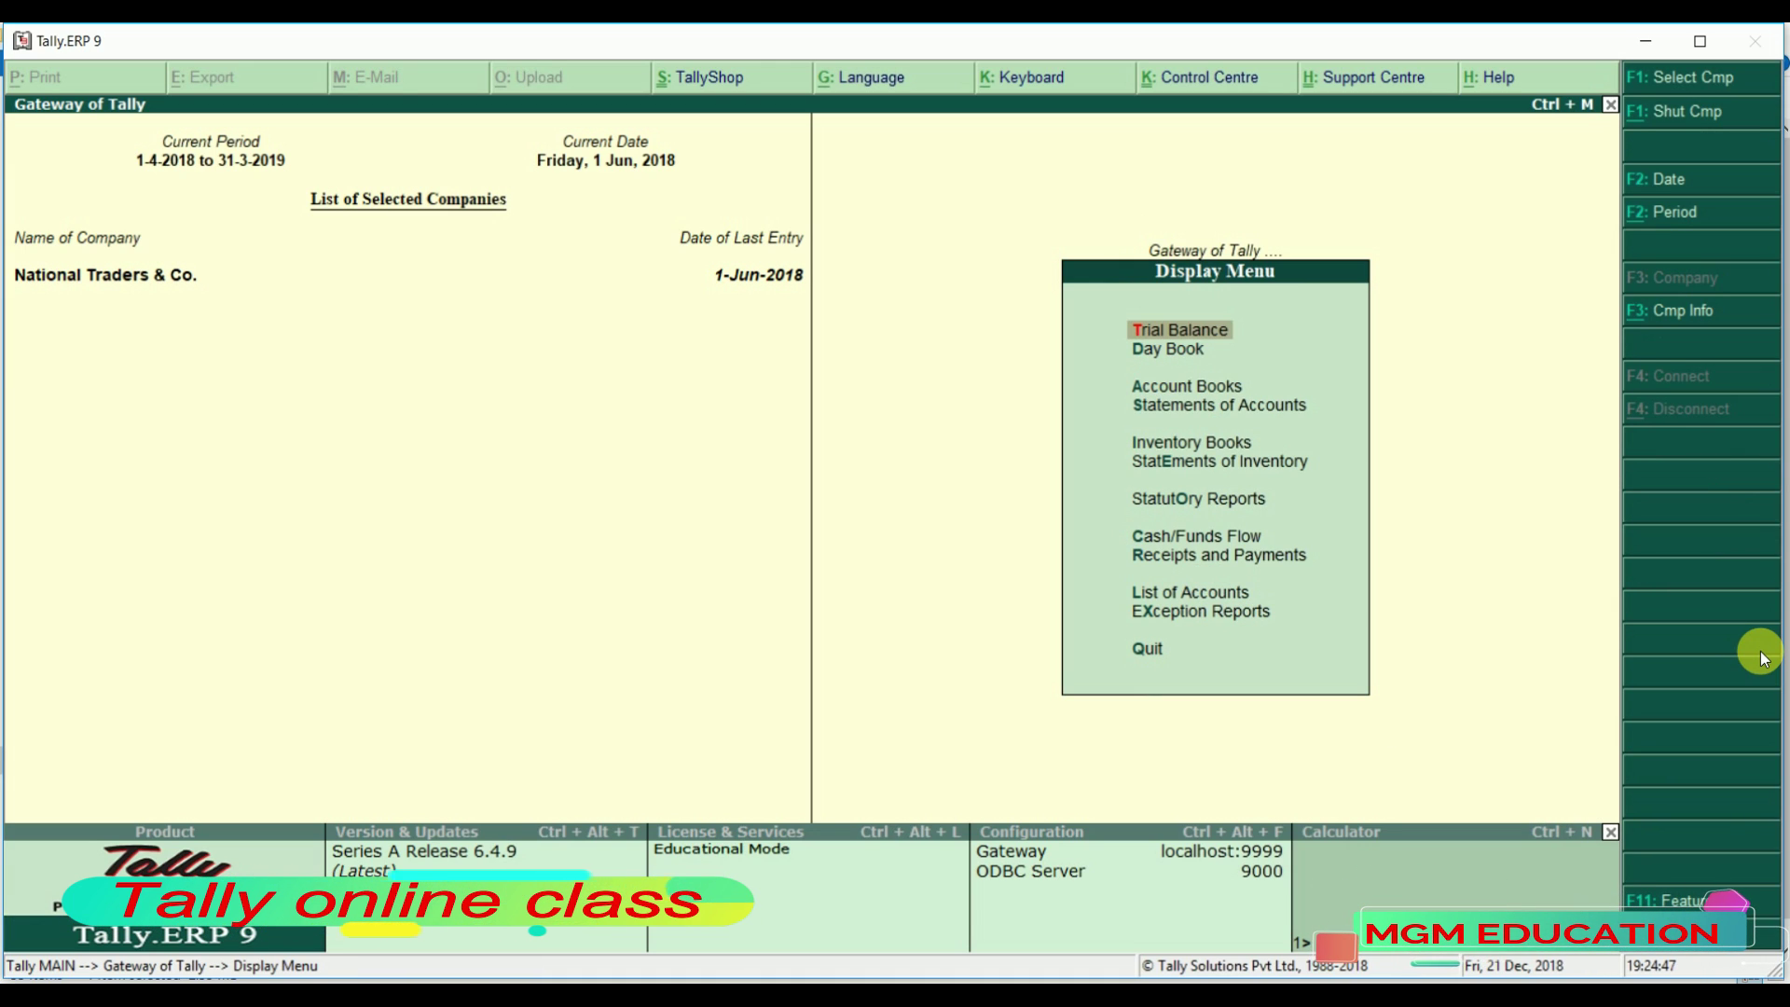
pyautogui.press('Down')
pyautogui.press('Down')
pyautogui.press('Down')
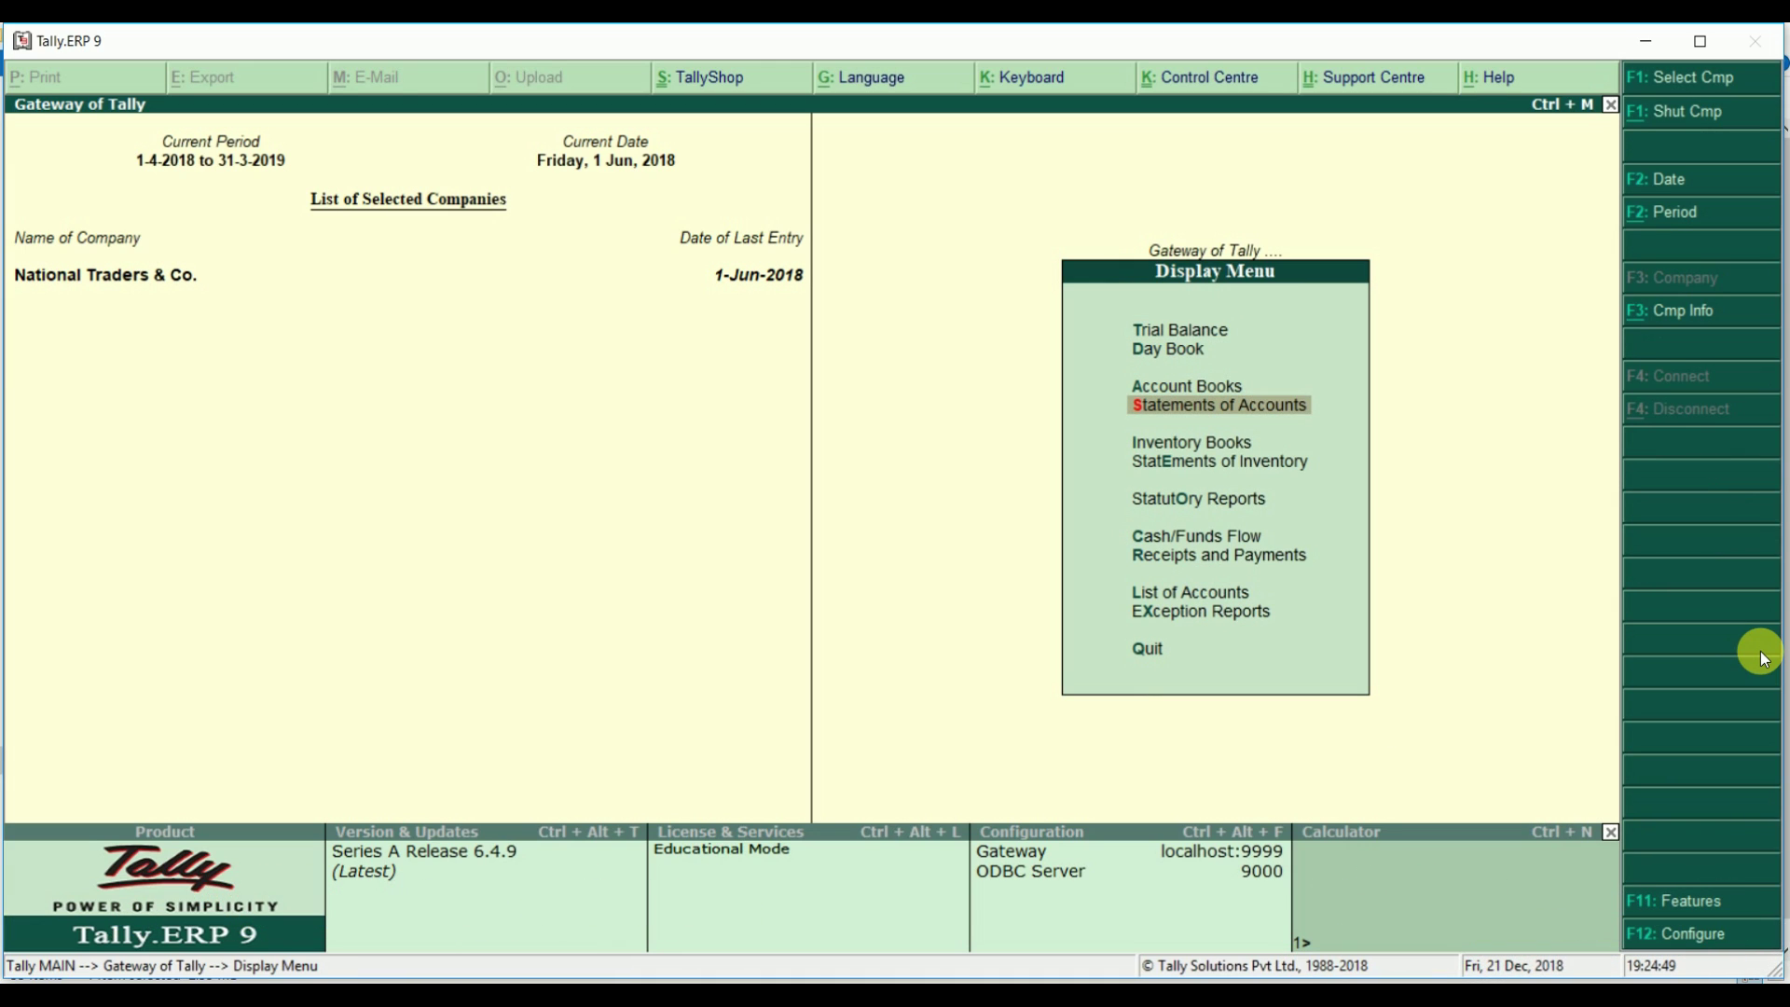
pyautogui.press('Down')
pyautogui.press('Down')
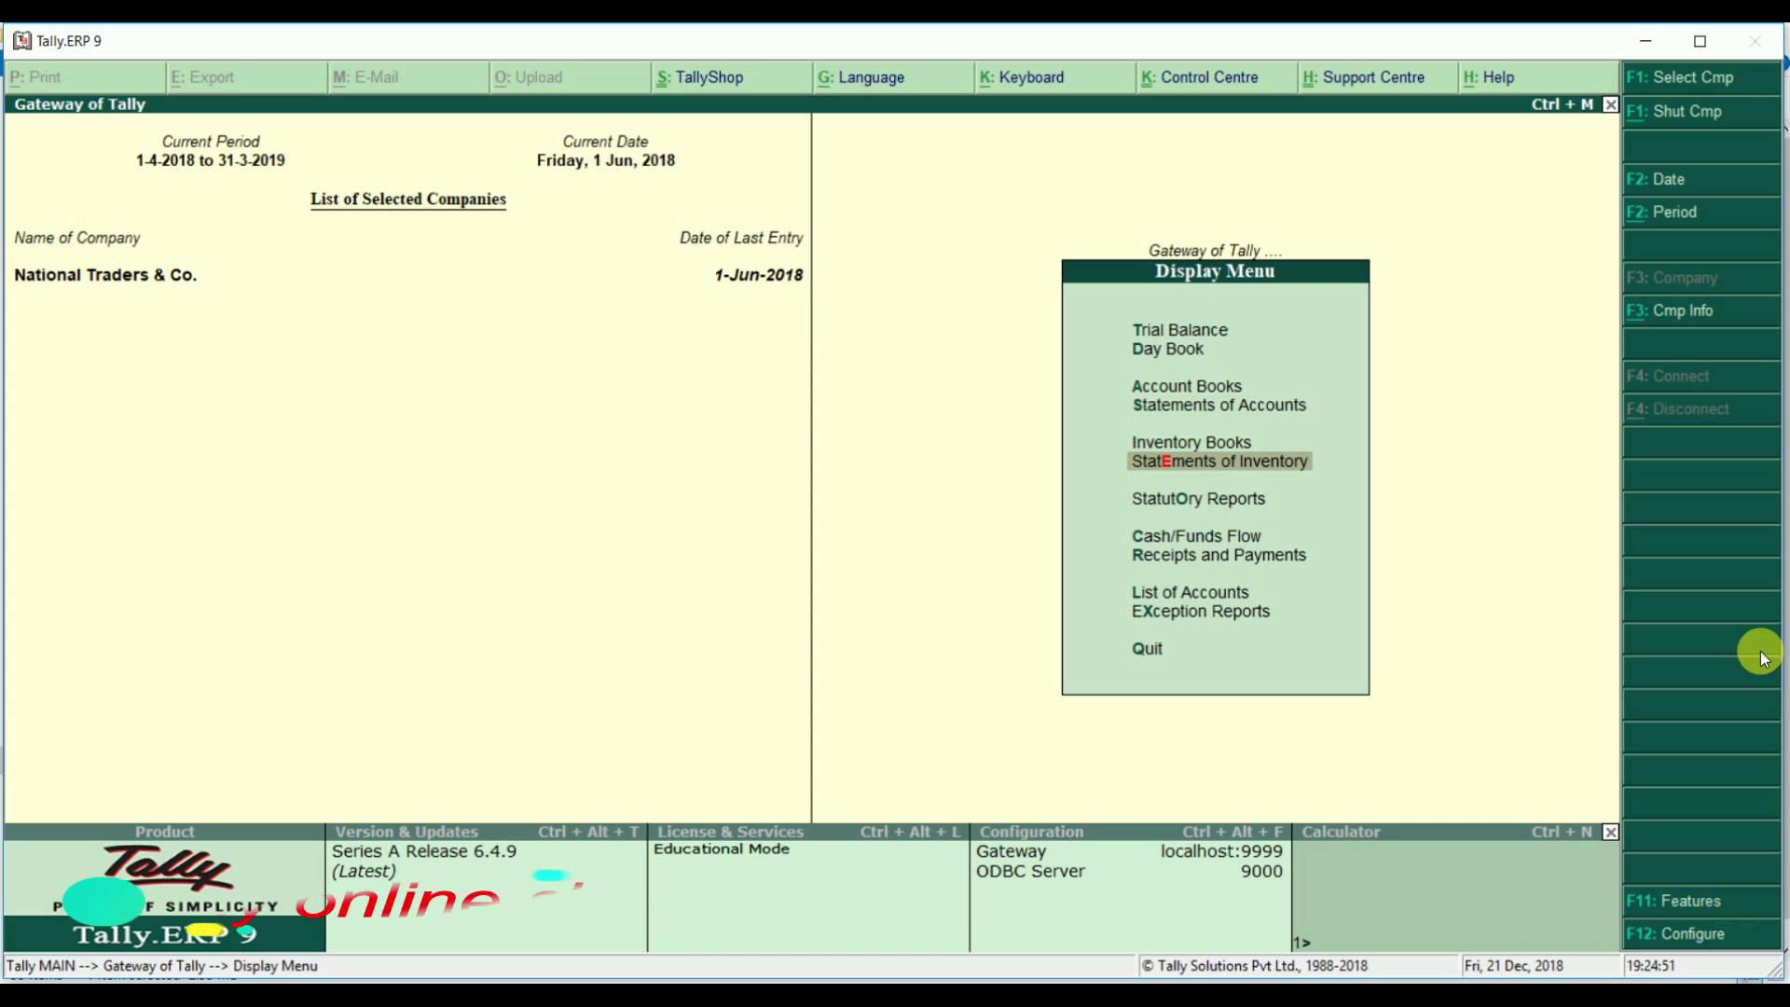
pyautogui.press('Return')
# - Check the Sale Bills Pending report for deliveries still unbilled after the sales voucher, and return to the Gateway of Tally
pyautogui.press('Down')
pyautogui.press('Down')
pyautogui.press('Down')
pyautogui.press('Down')
pyautogui.press('Down')
pyautogui.press('Down')
pyautogui.press('Down')
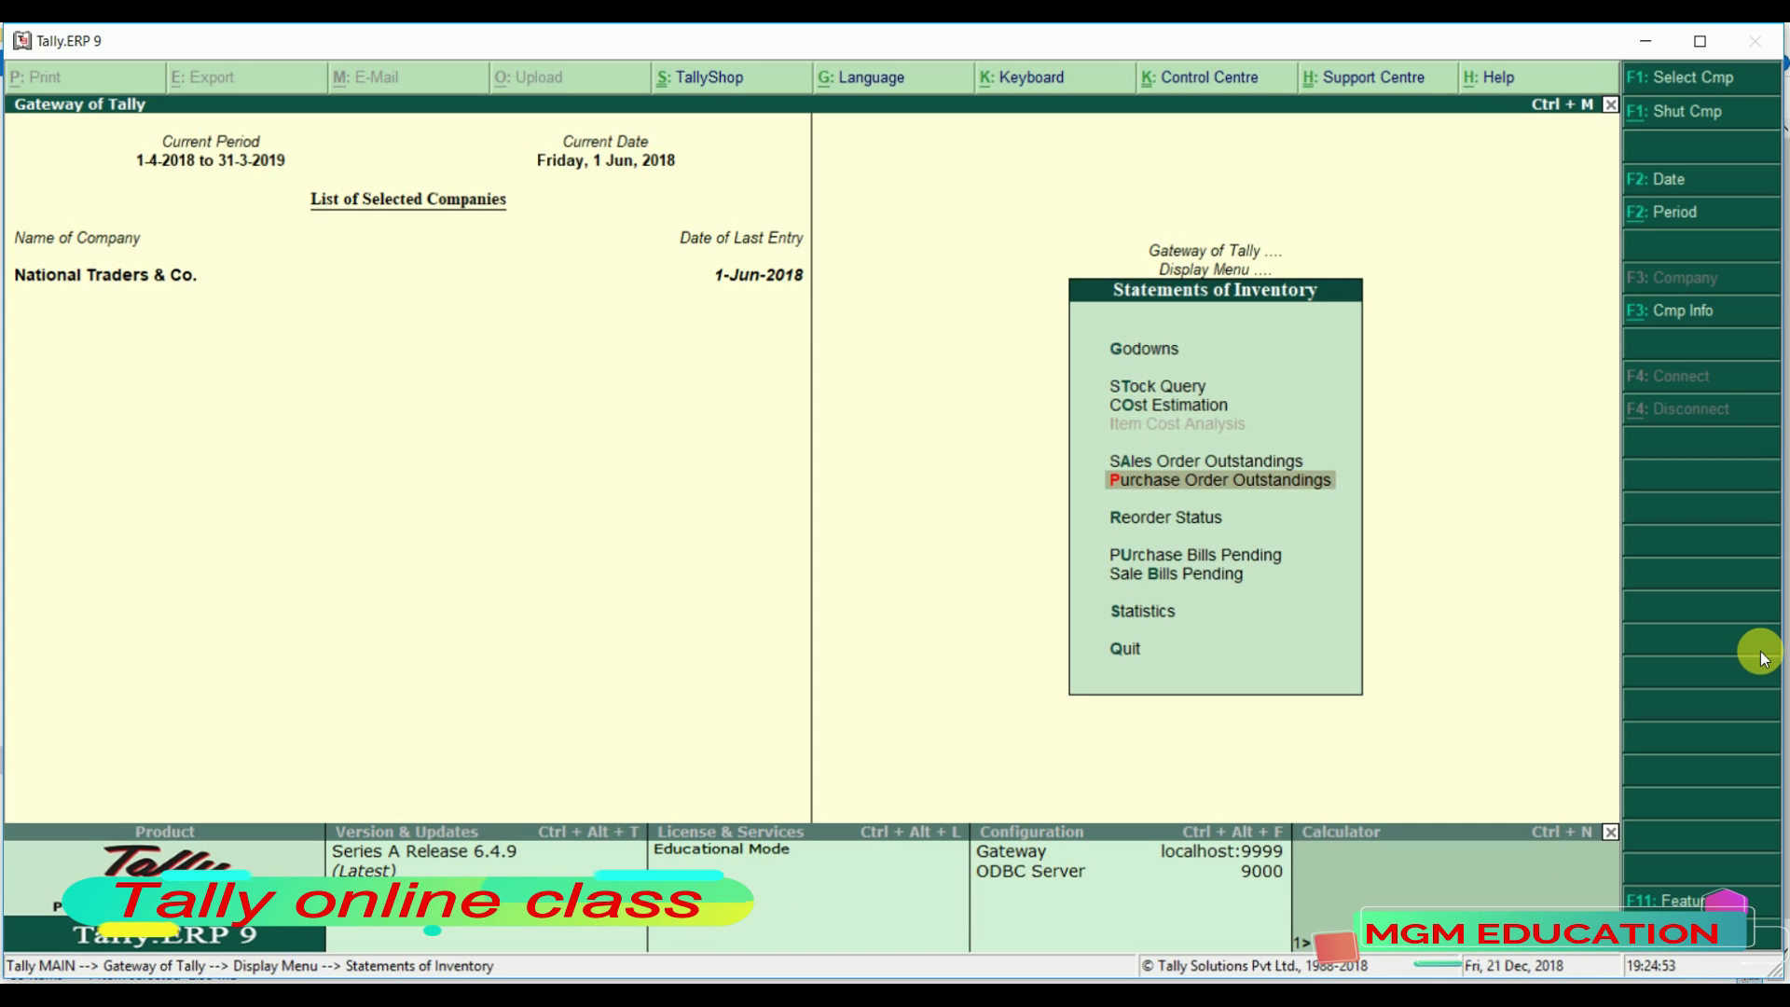
pyautogui.press('Return')
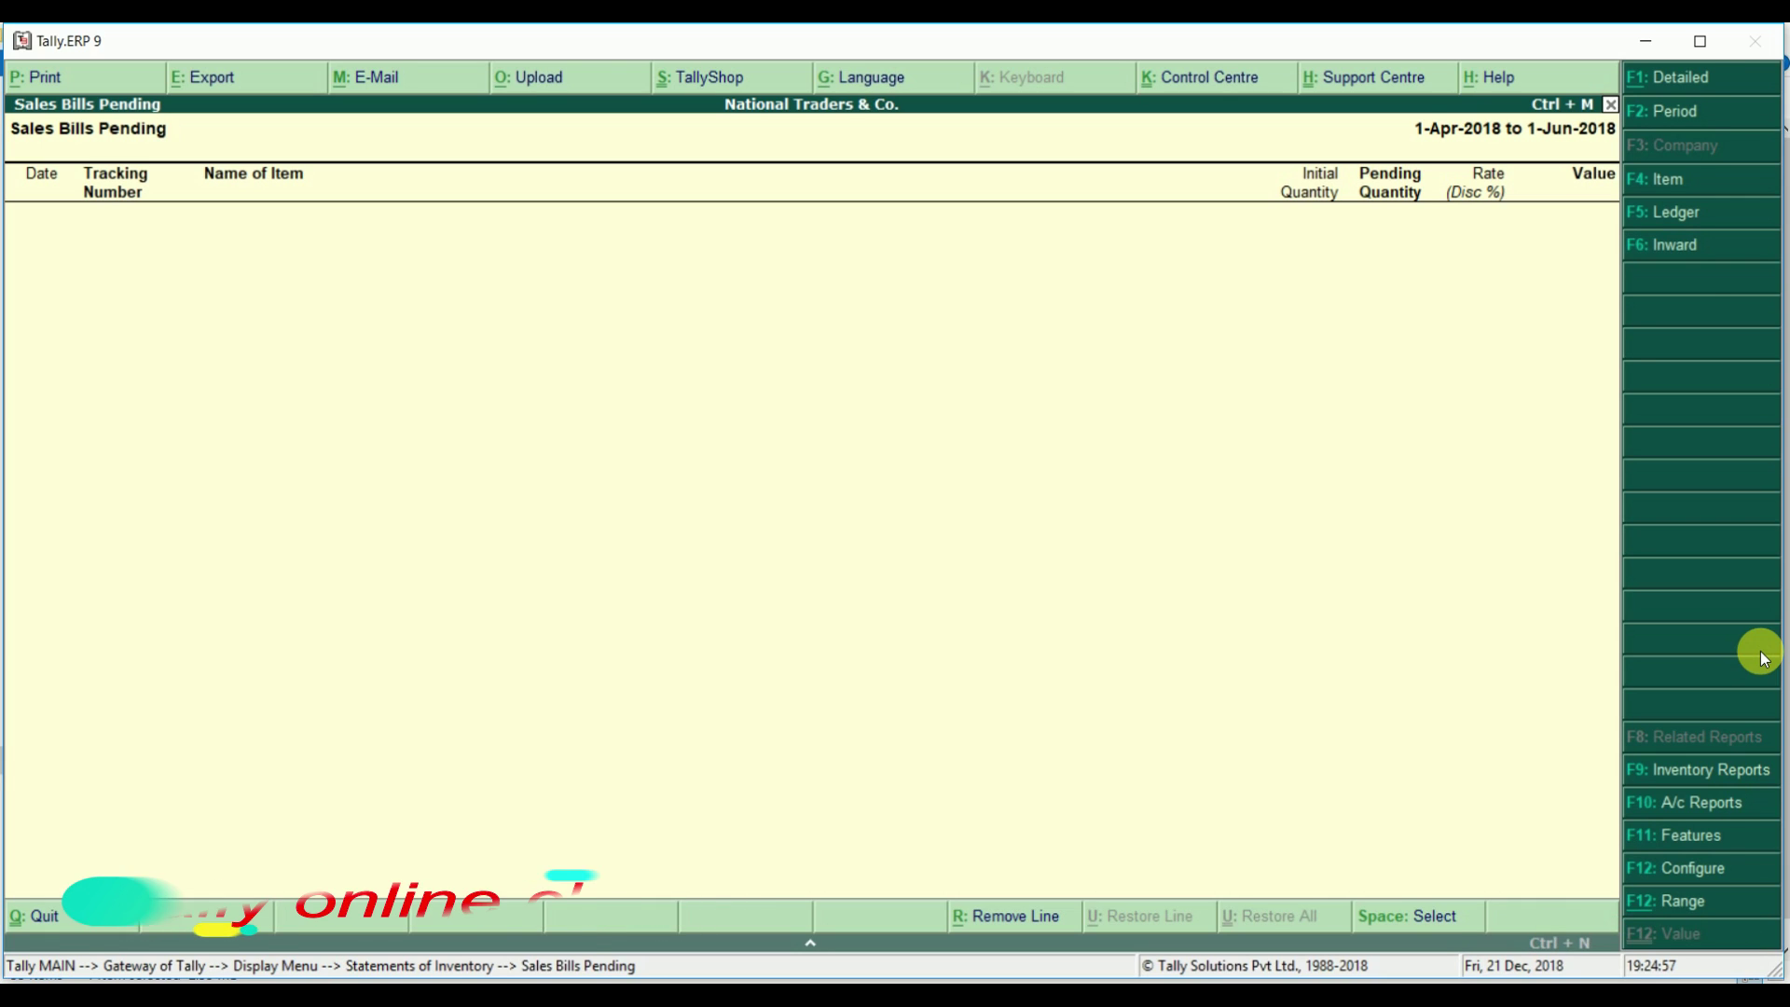
pyautogui.press('Escape')
pyautogui.press('Escape')
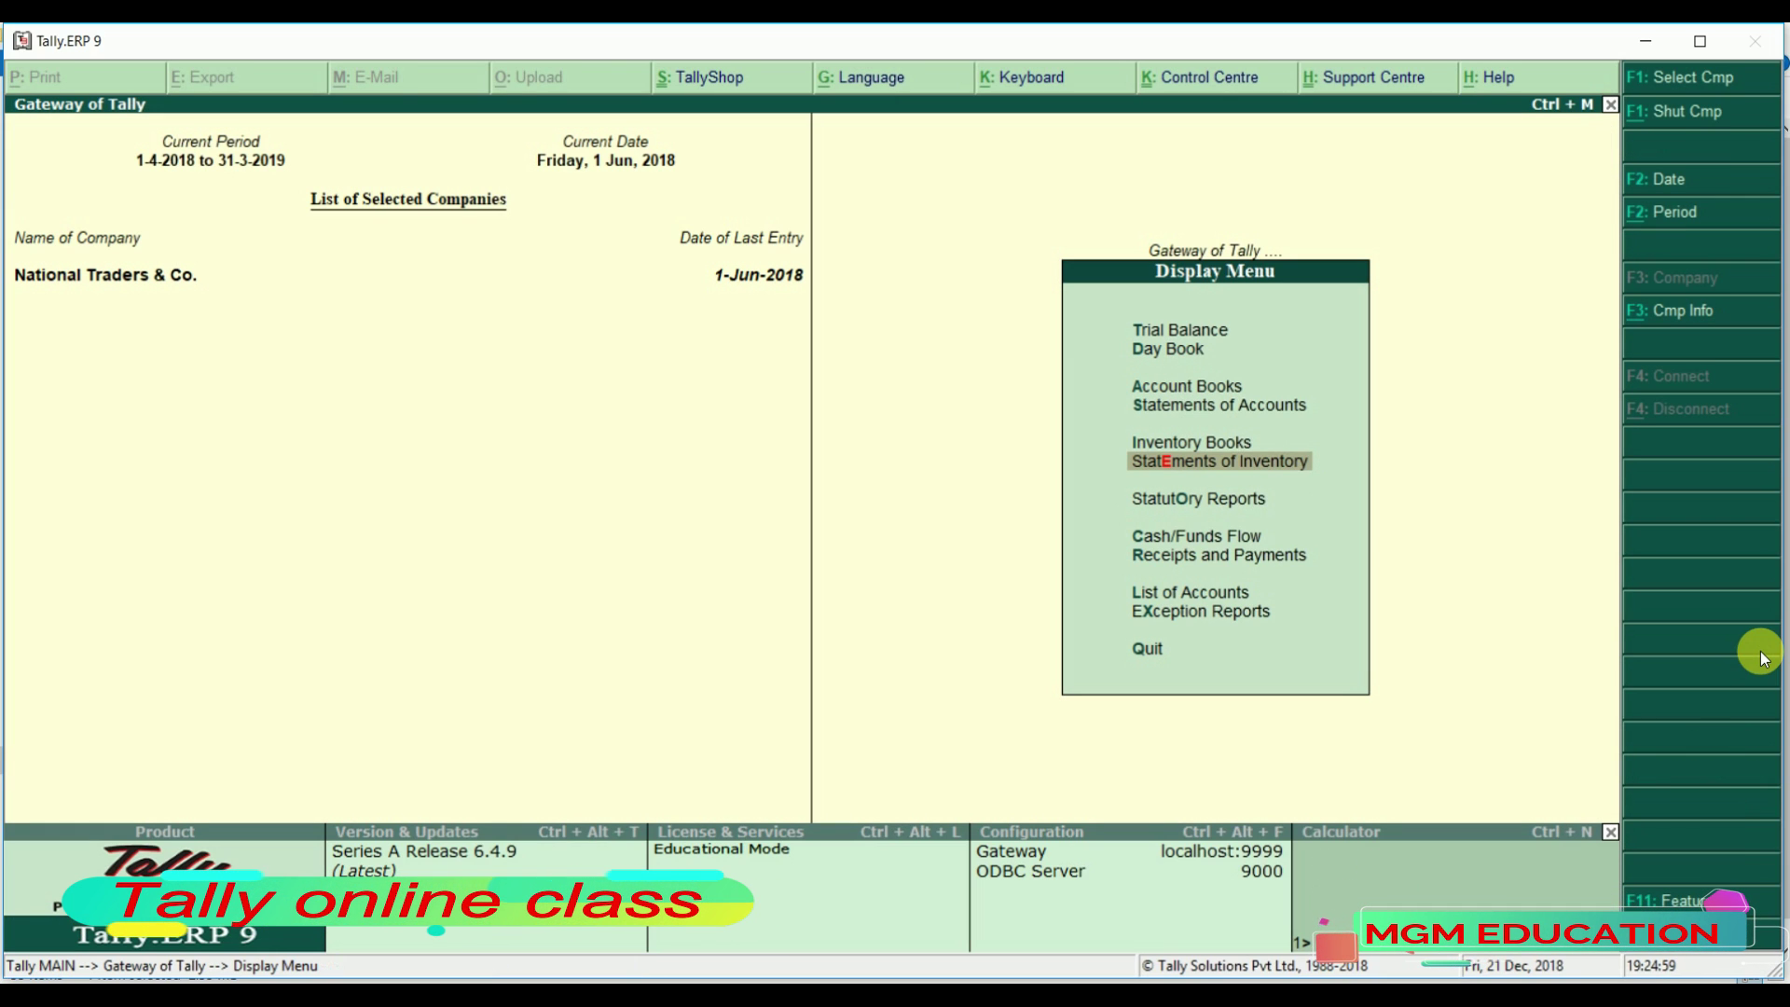
pyautogui.press('Escape')
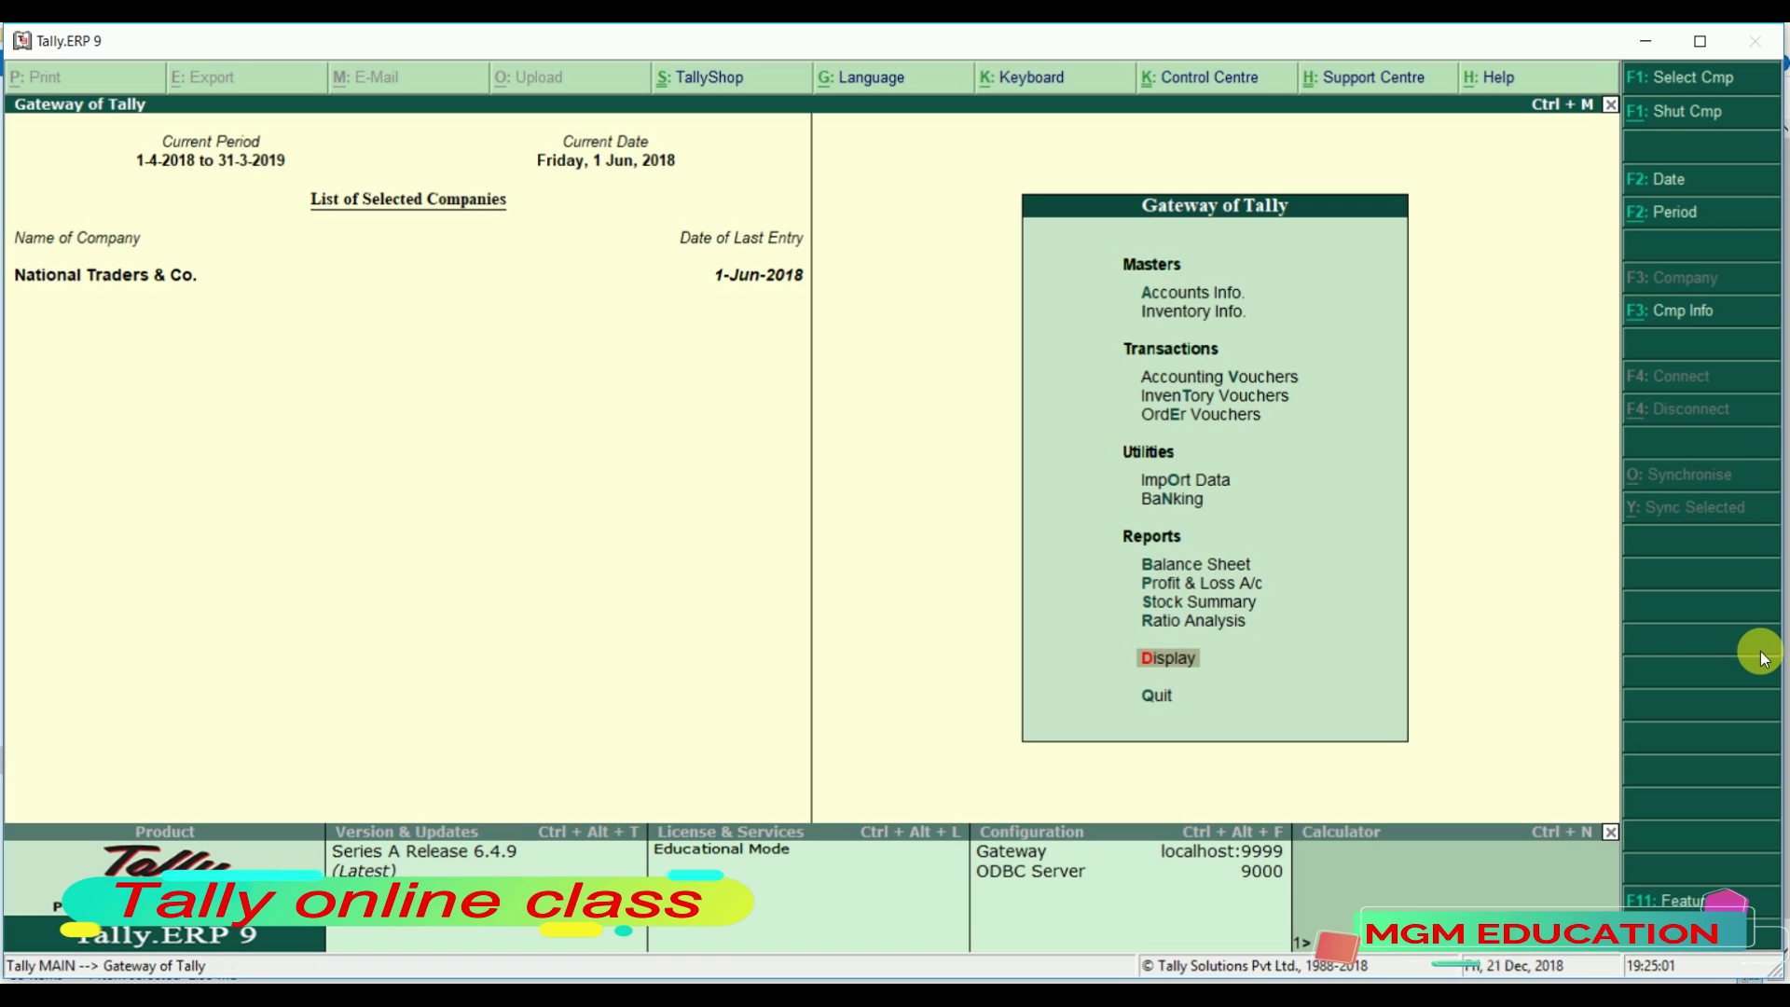